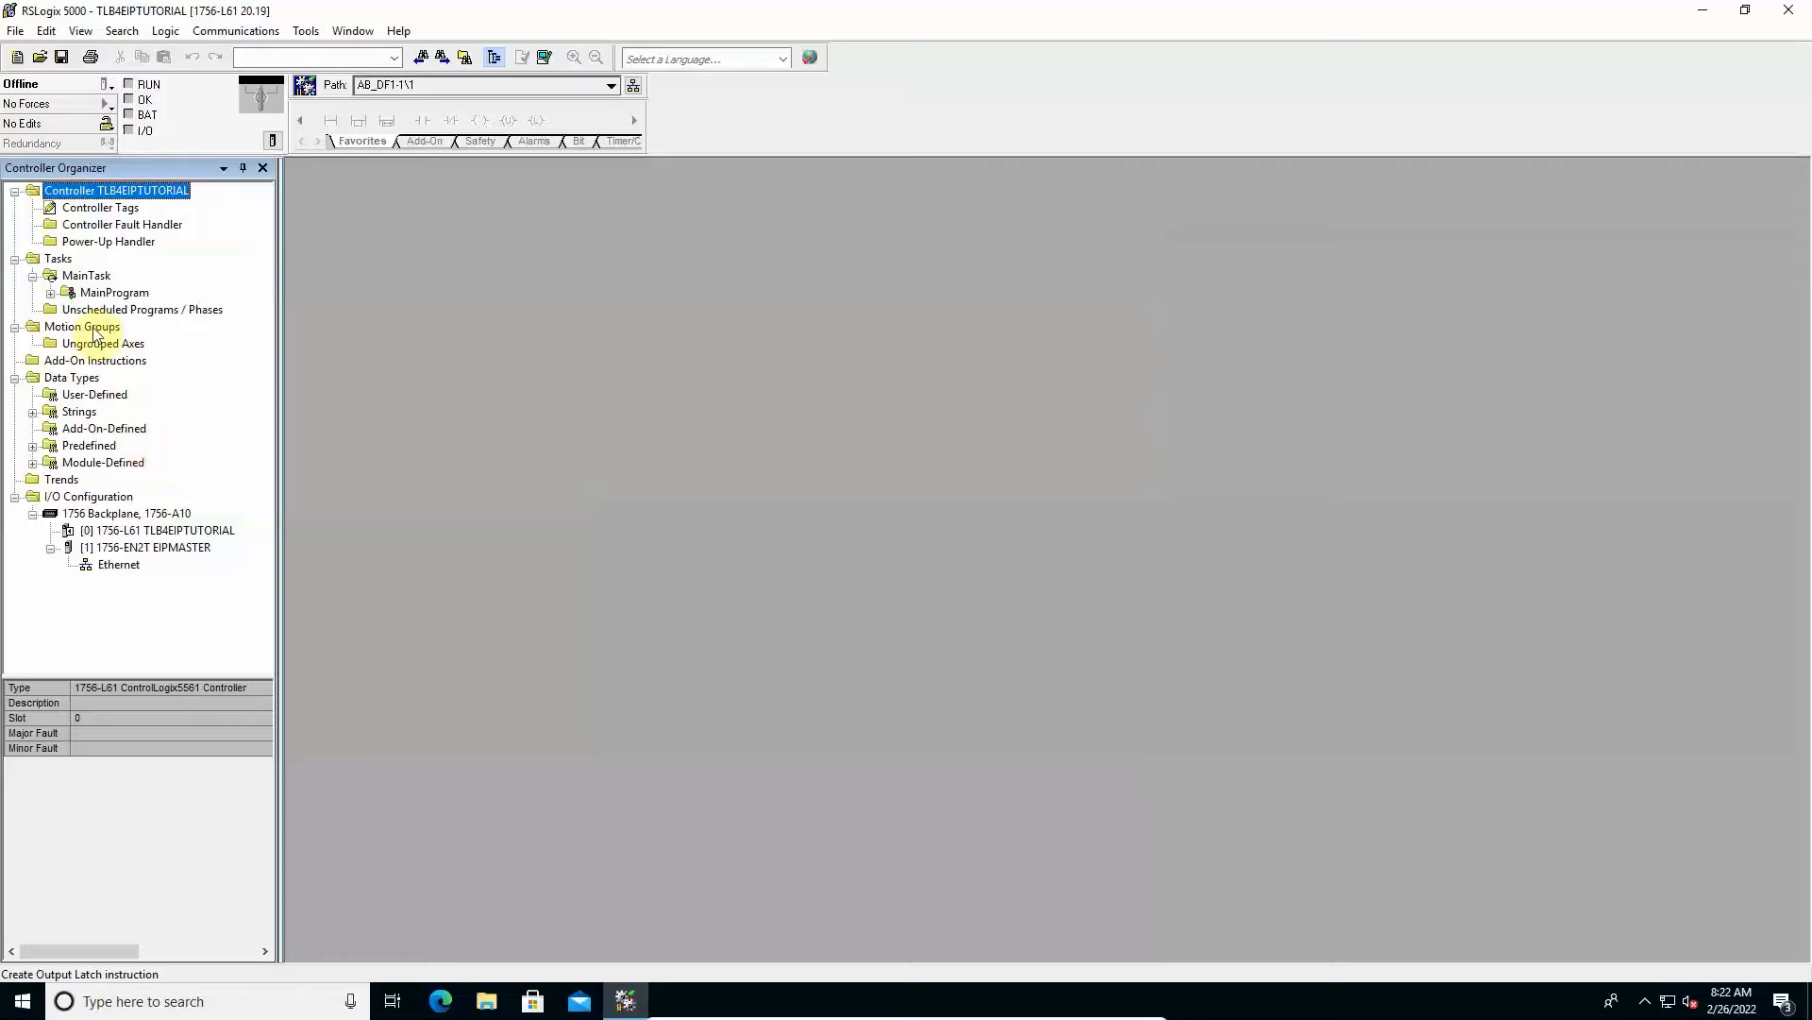
Start the EDS Hardware Installation Tool and select the single file LAUMAS TLB4-RE EIS V1.3.EDS from the desktop's EDS folder for registration
left_click(307, 31)
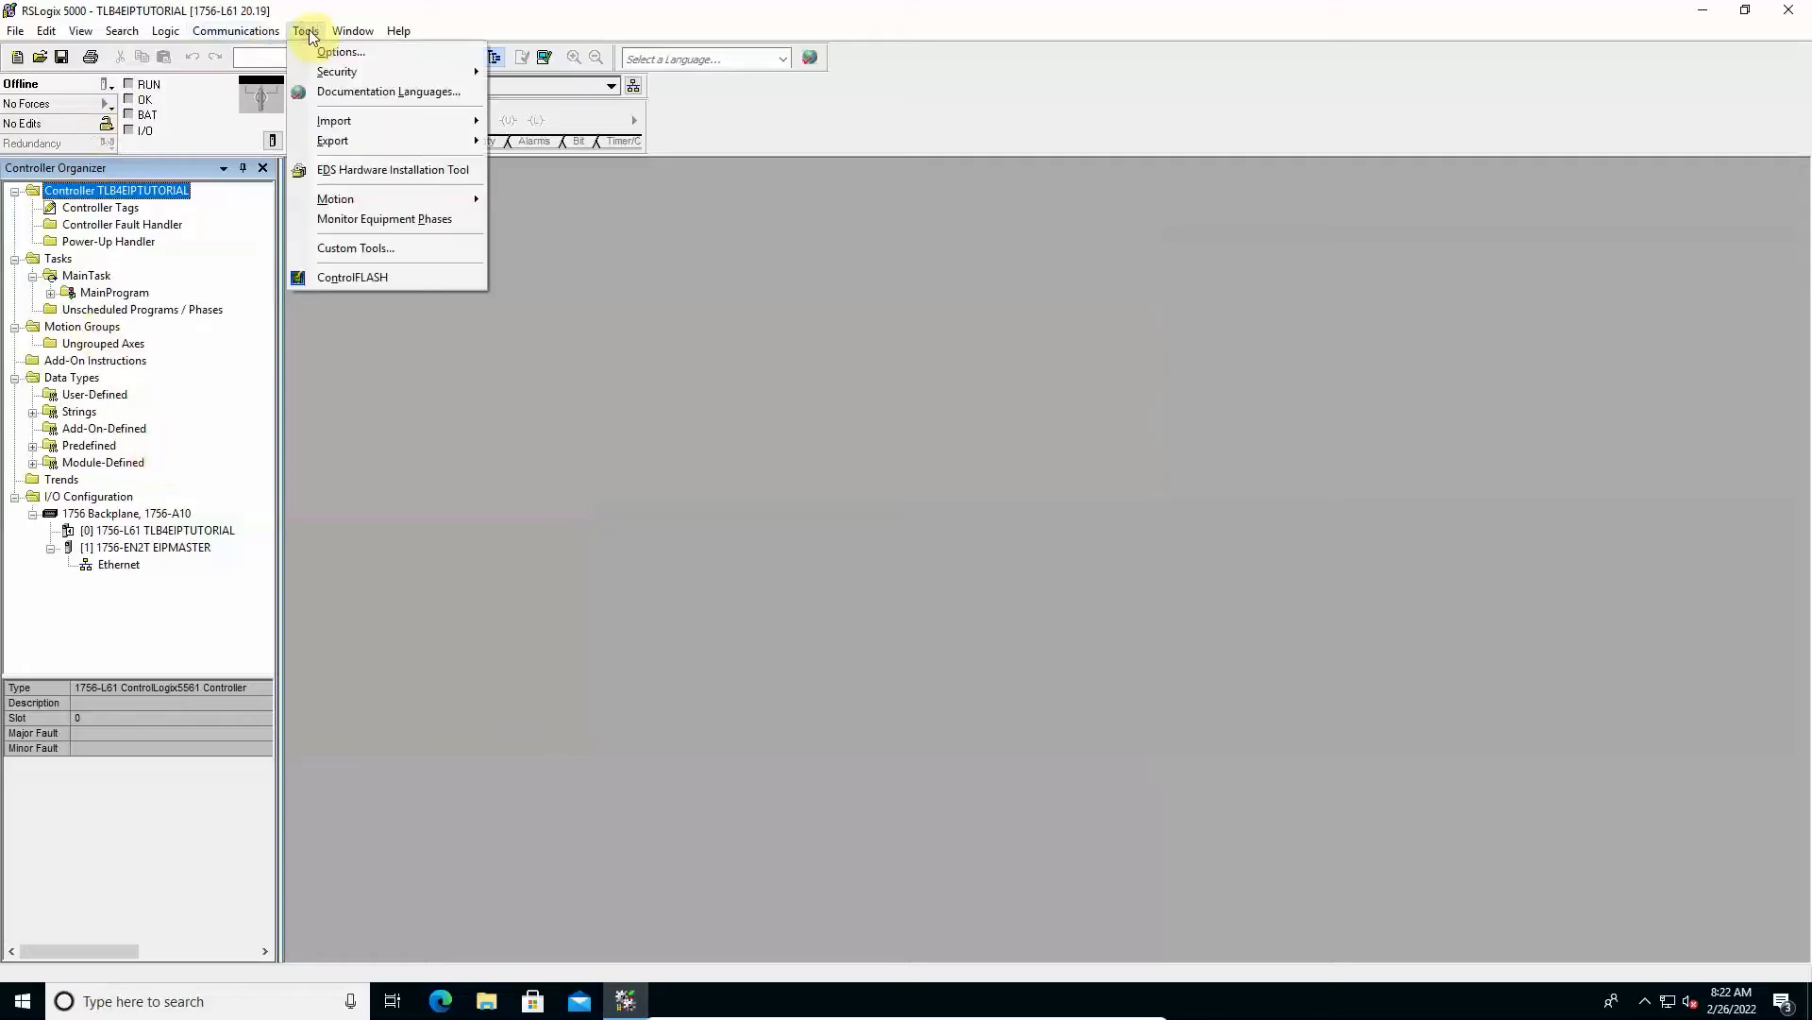
left_click(336, 174)
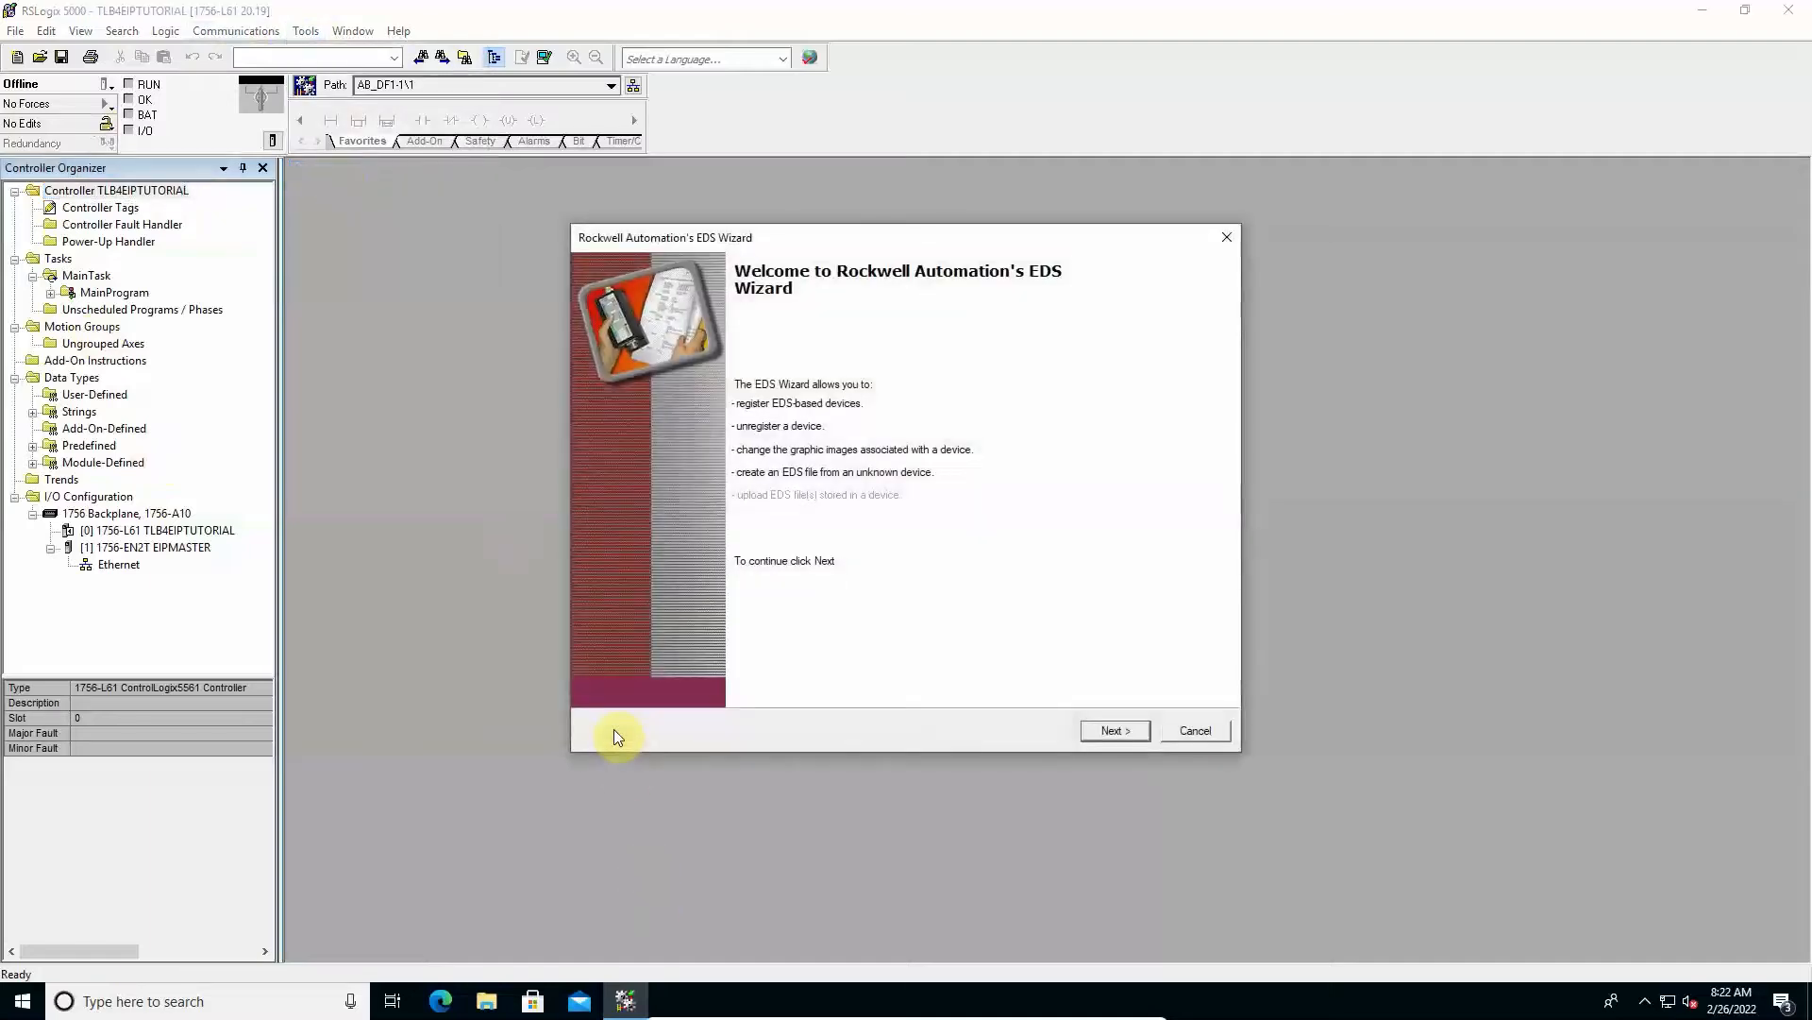
left_click(1127, 729)
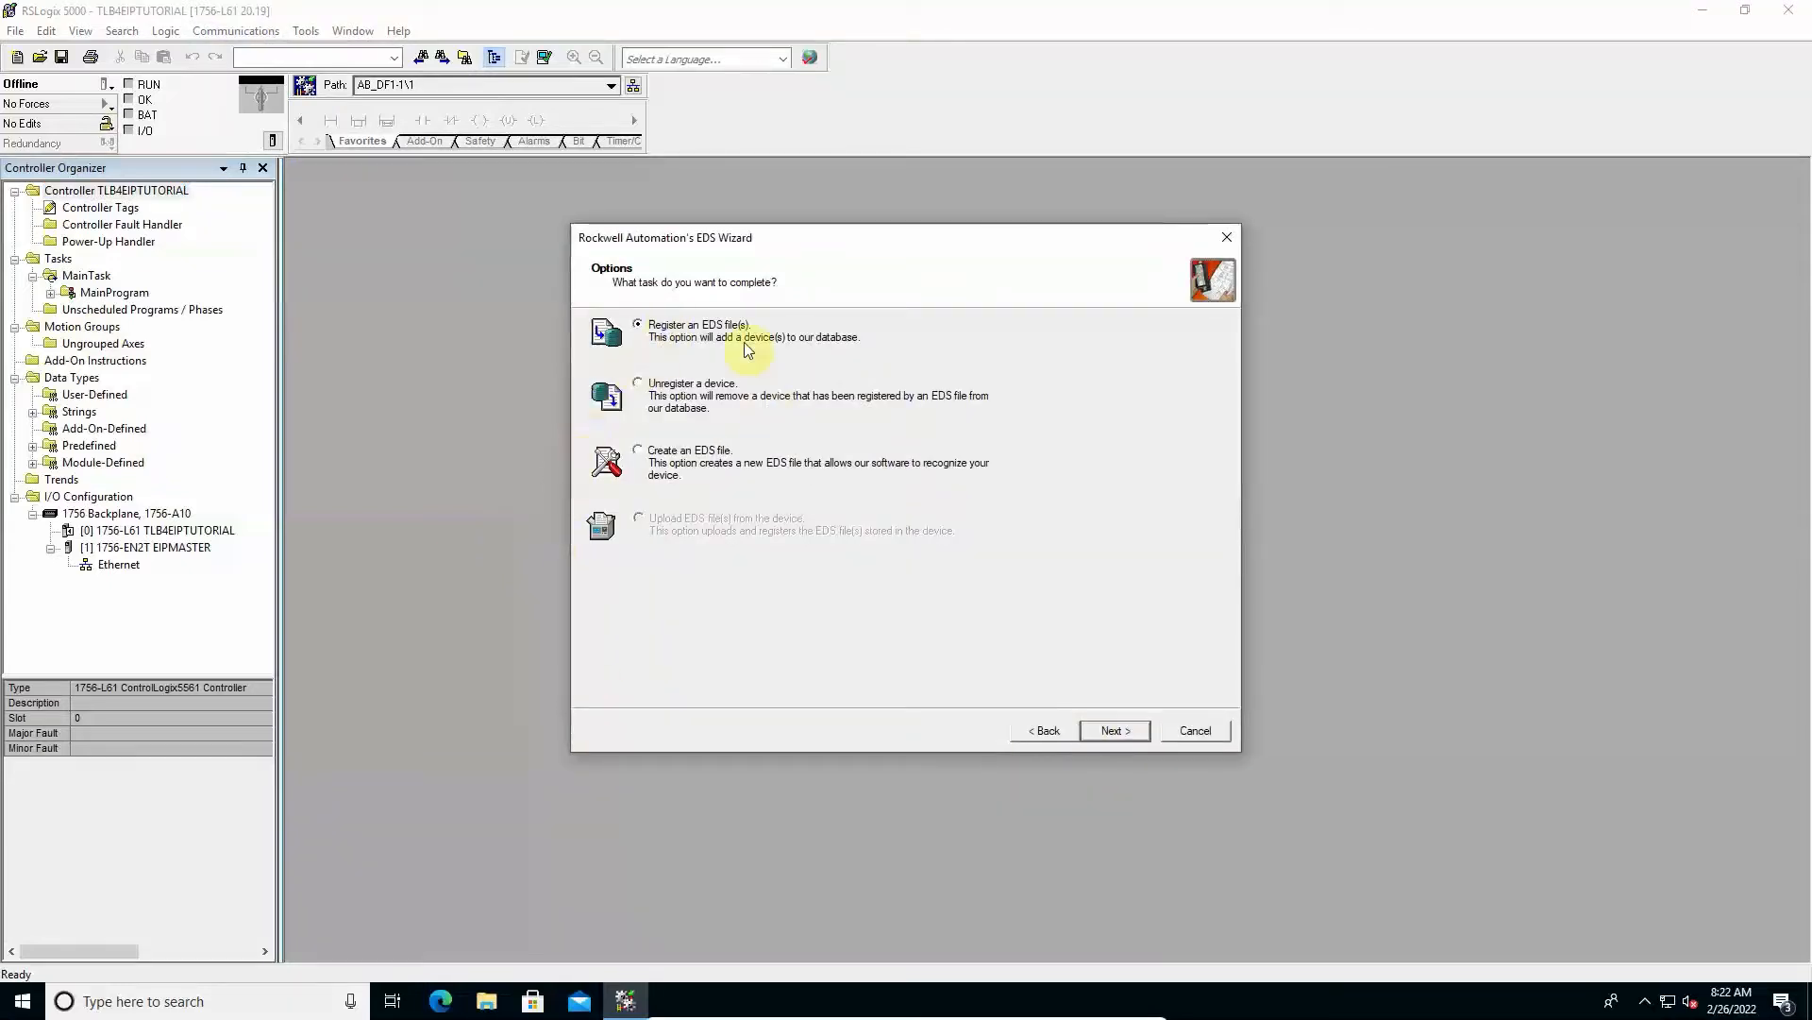
left_click(1095, 735)
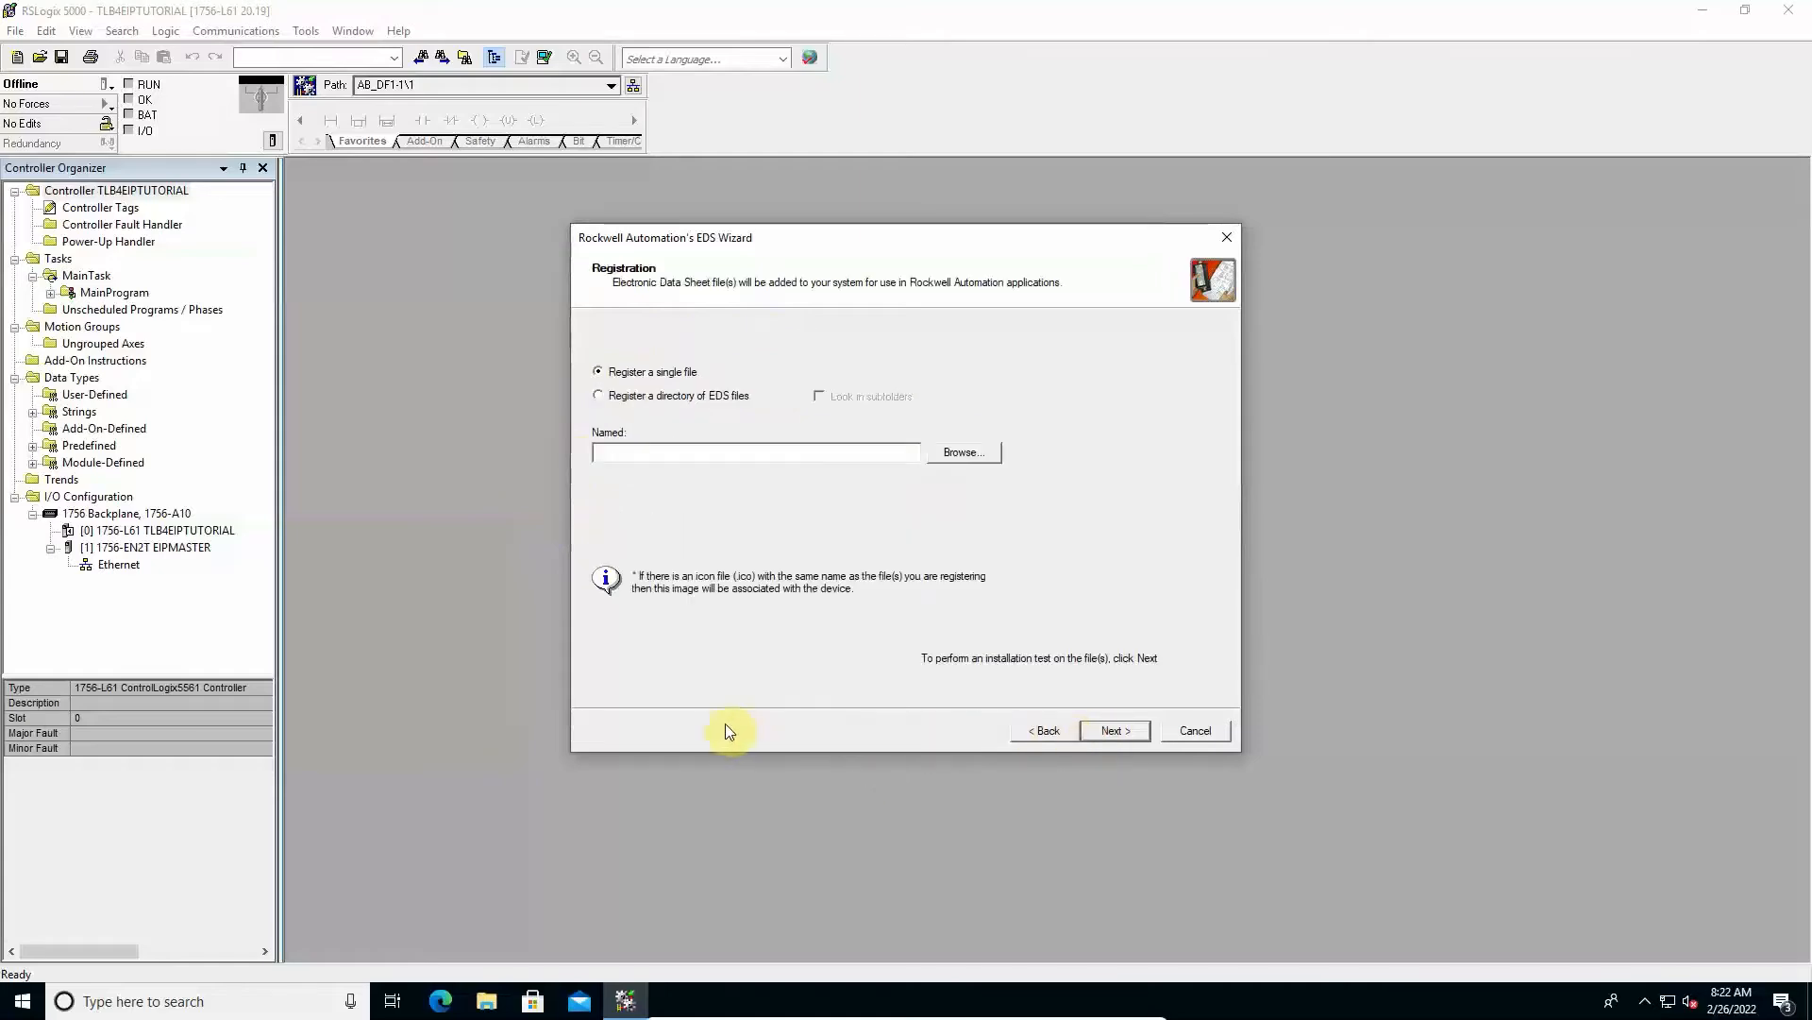
left_click(960, 457)
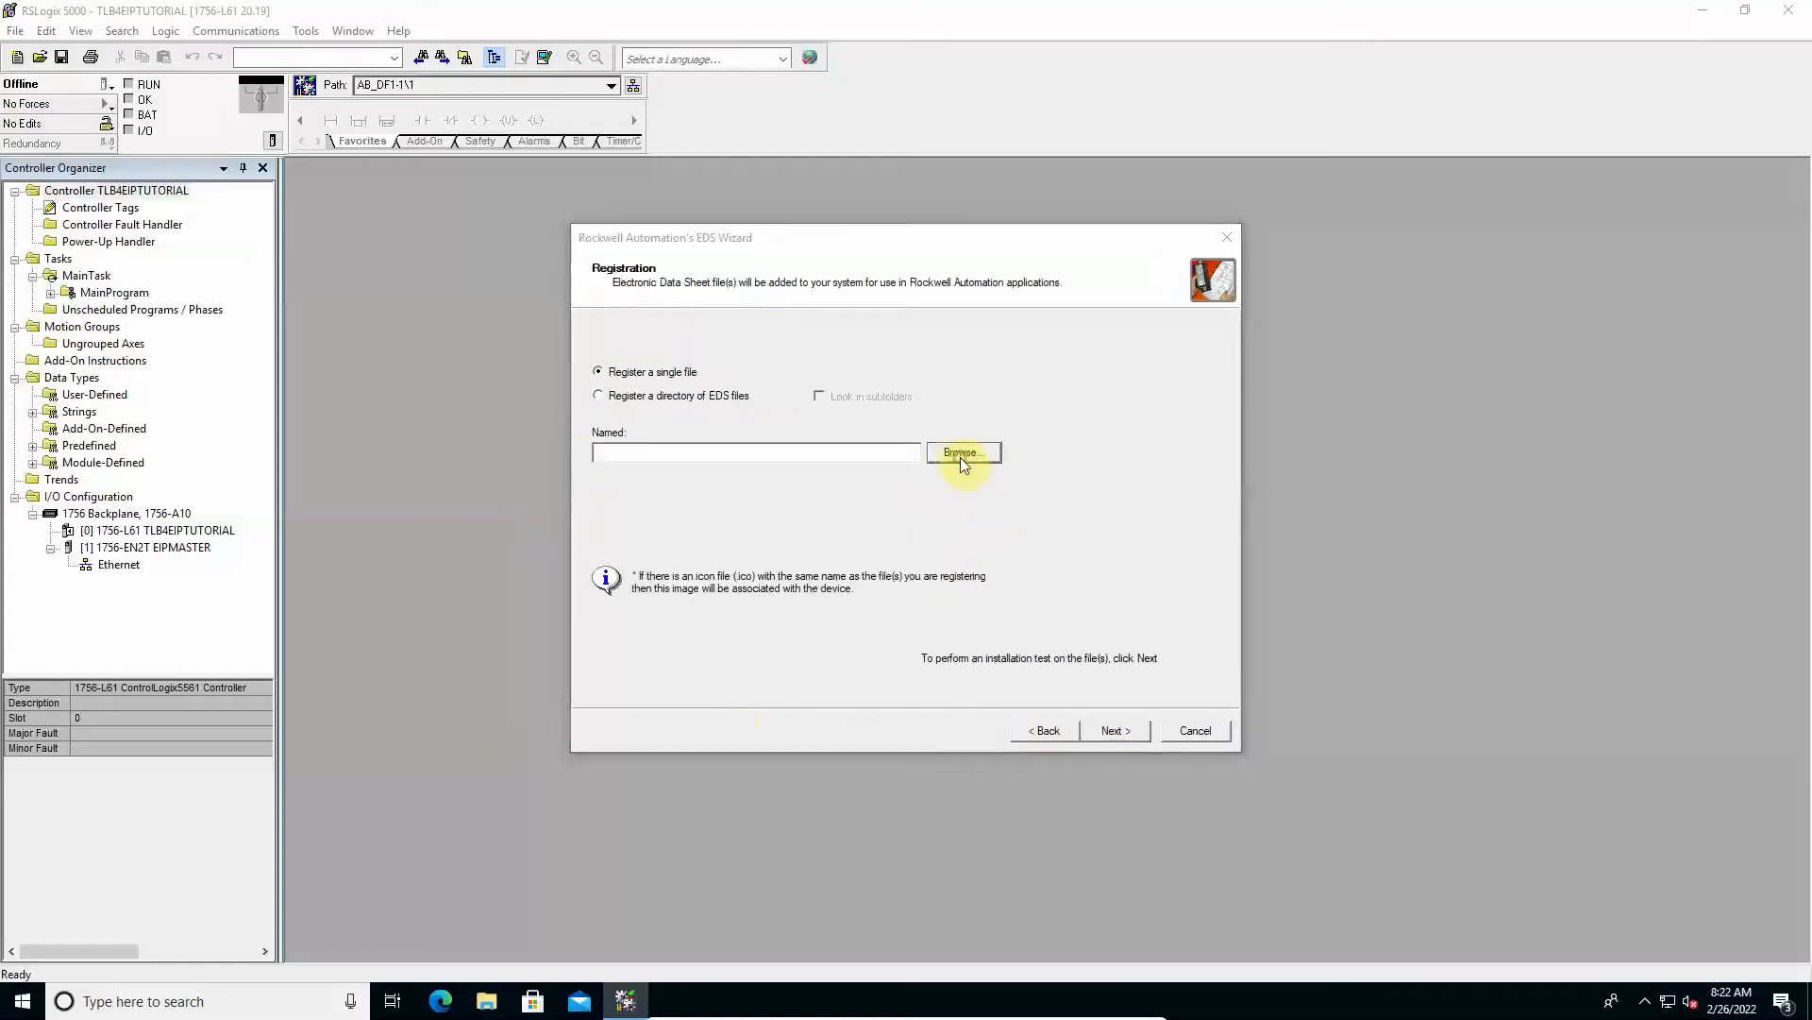
left_click(795, 296)
double_click(778, 382)
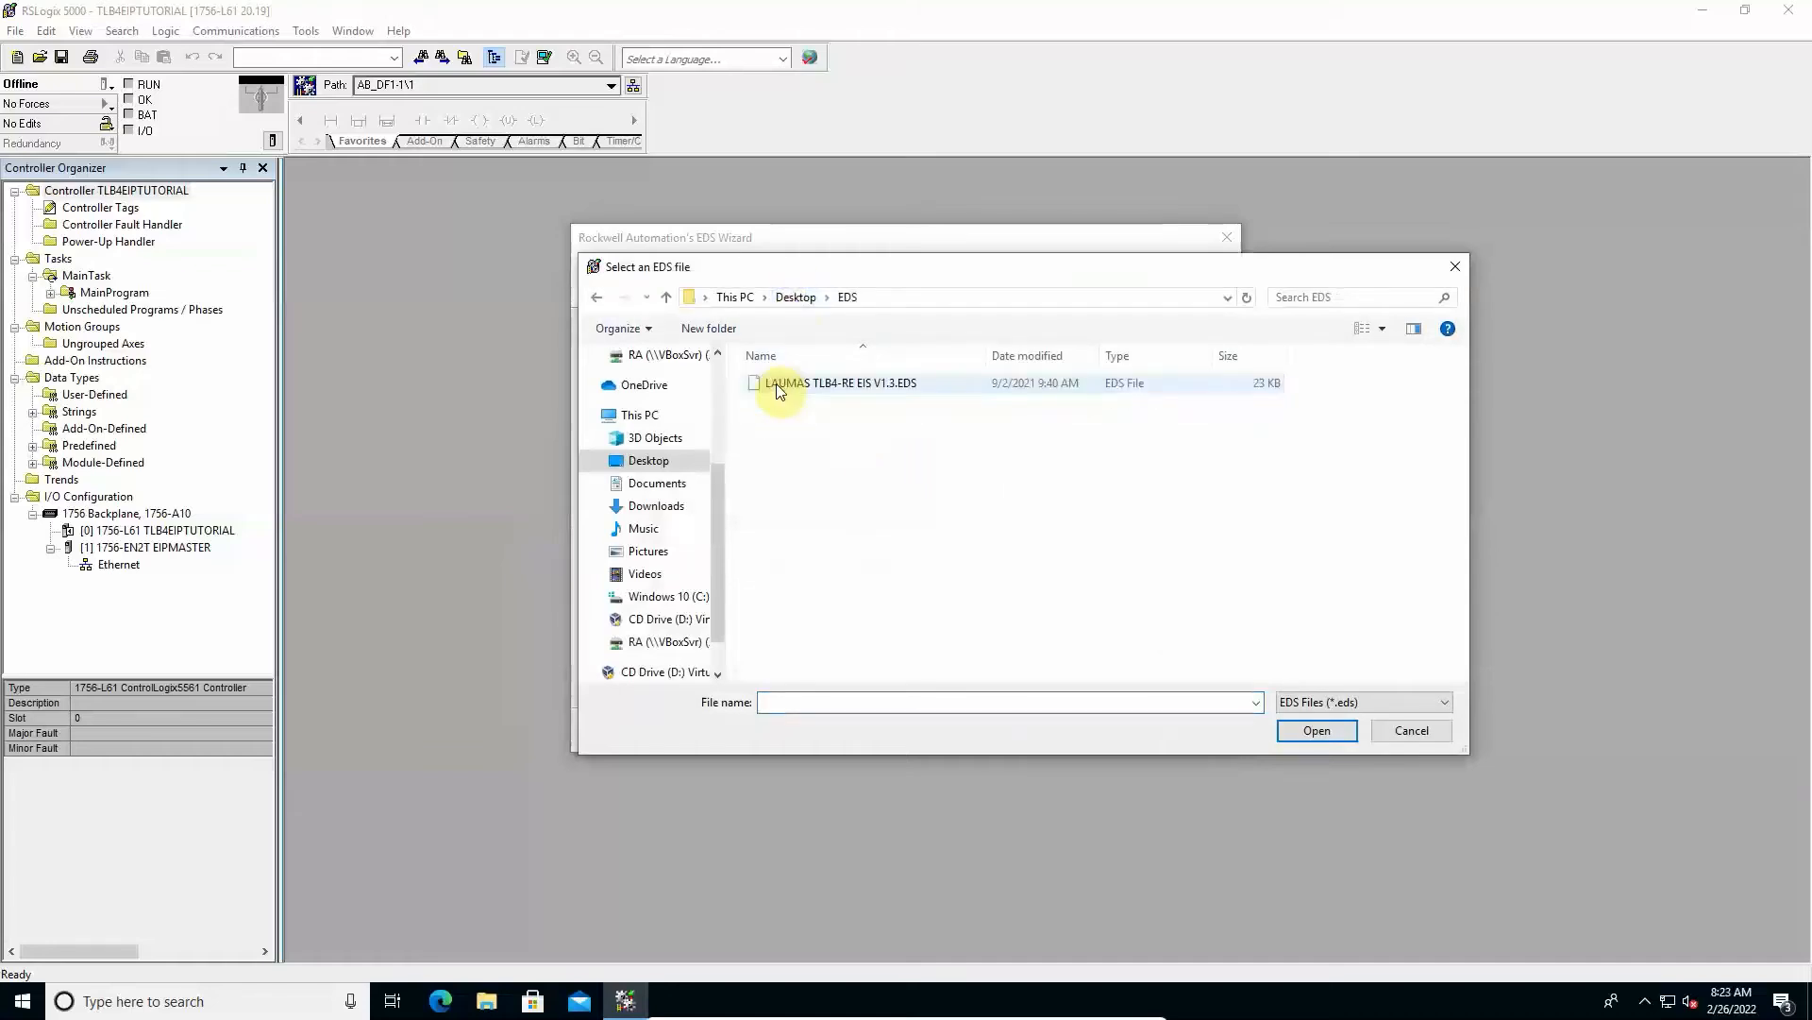
left_click(775, 383)
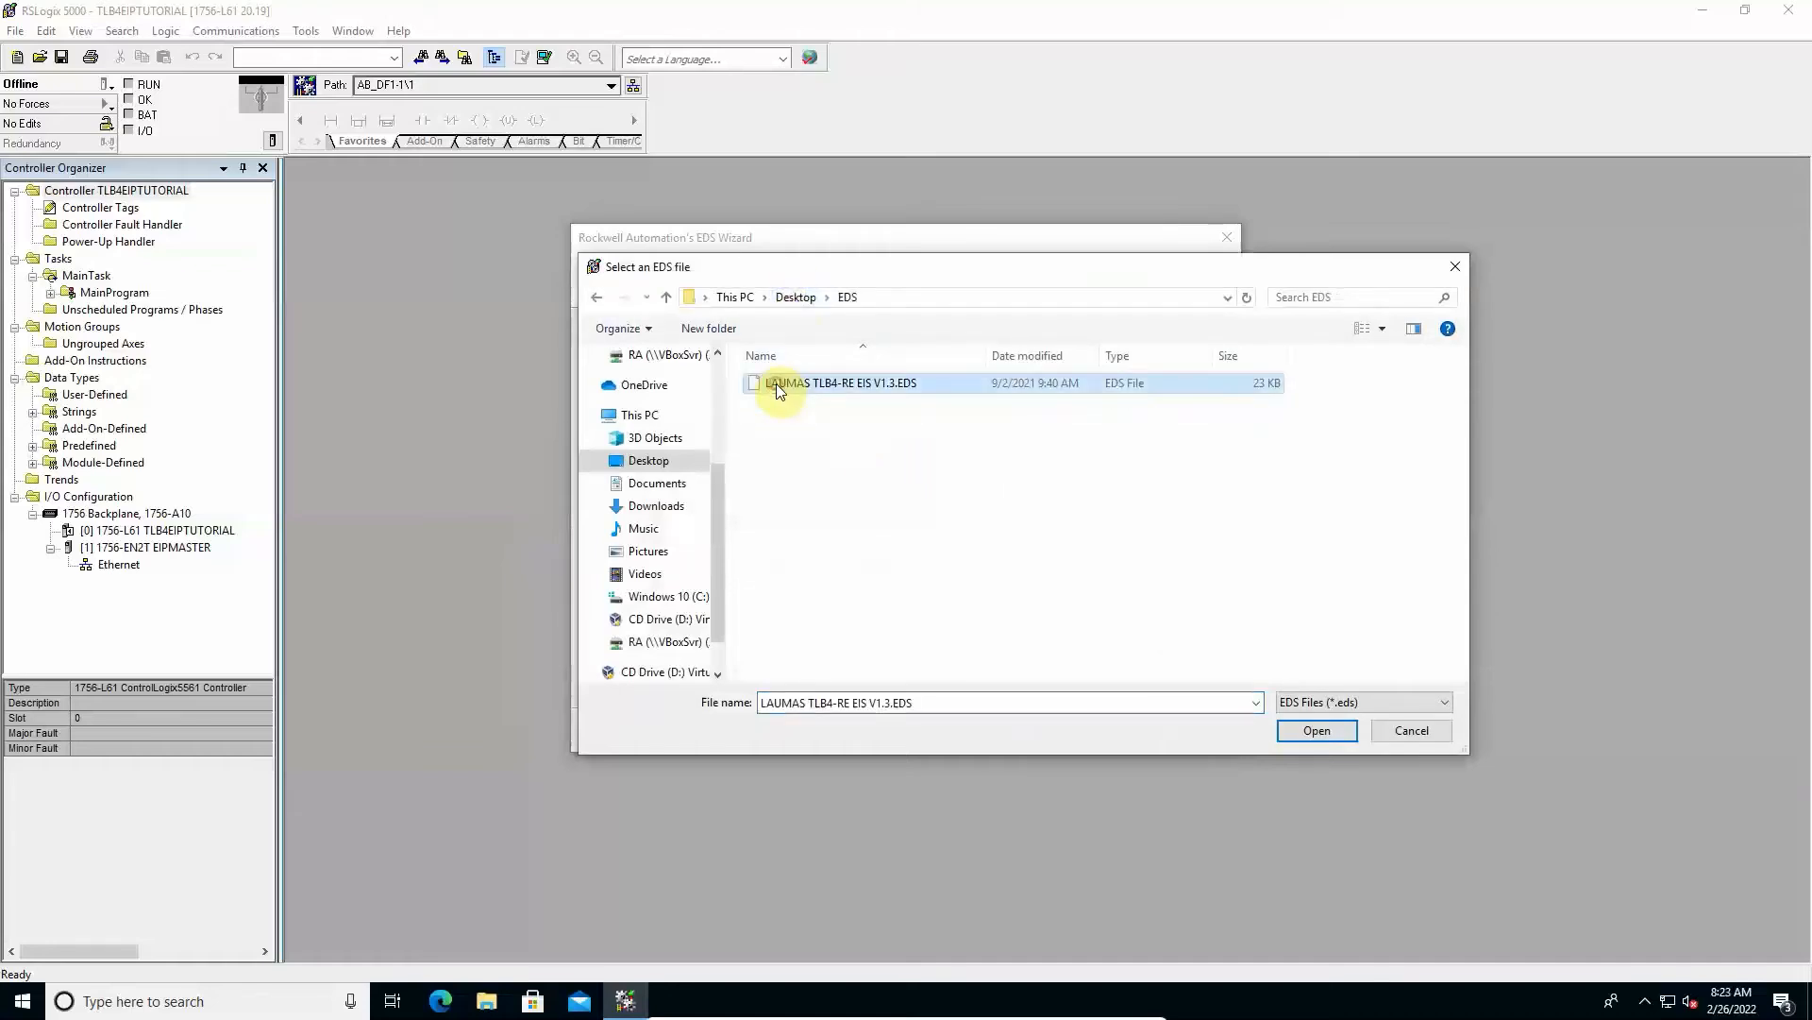
left_click(1310, 733)
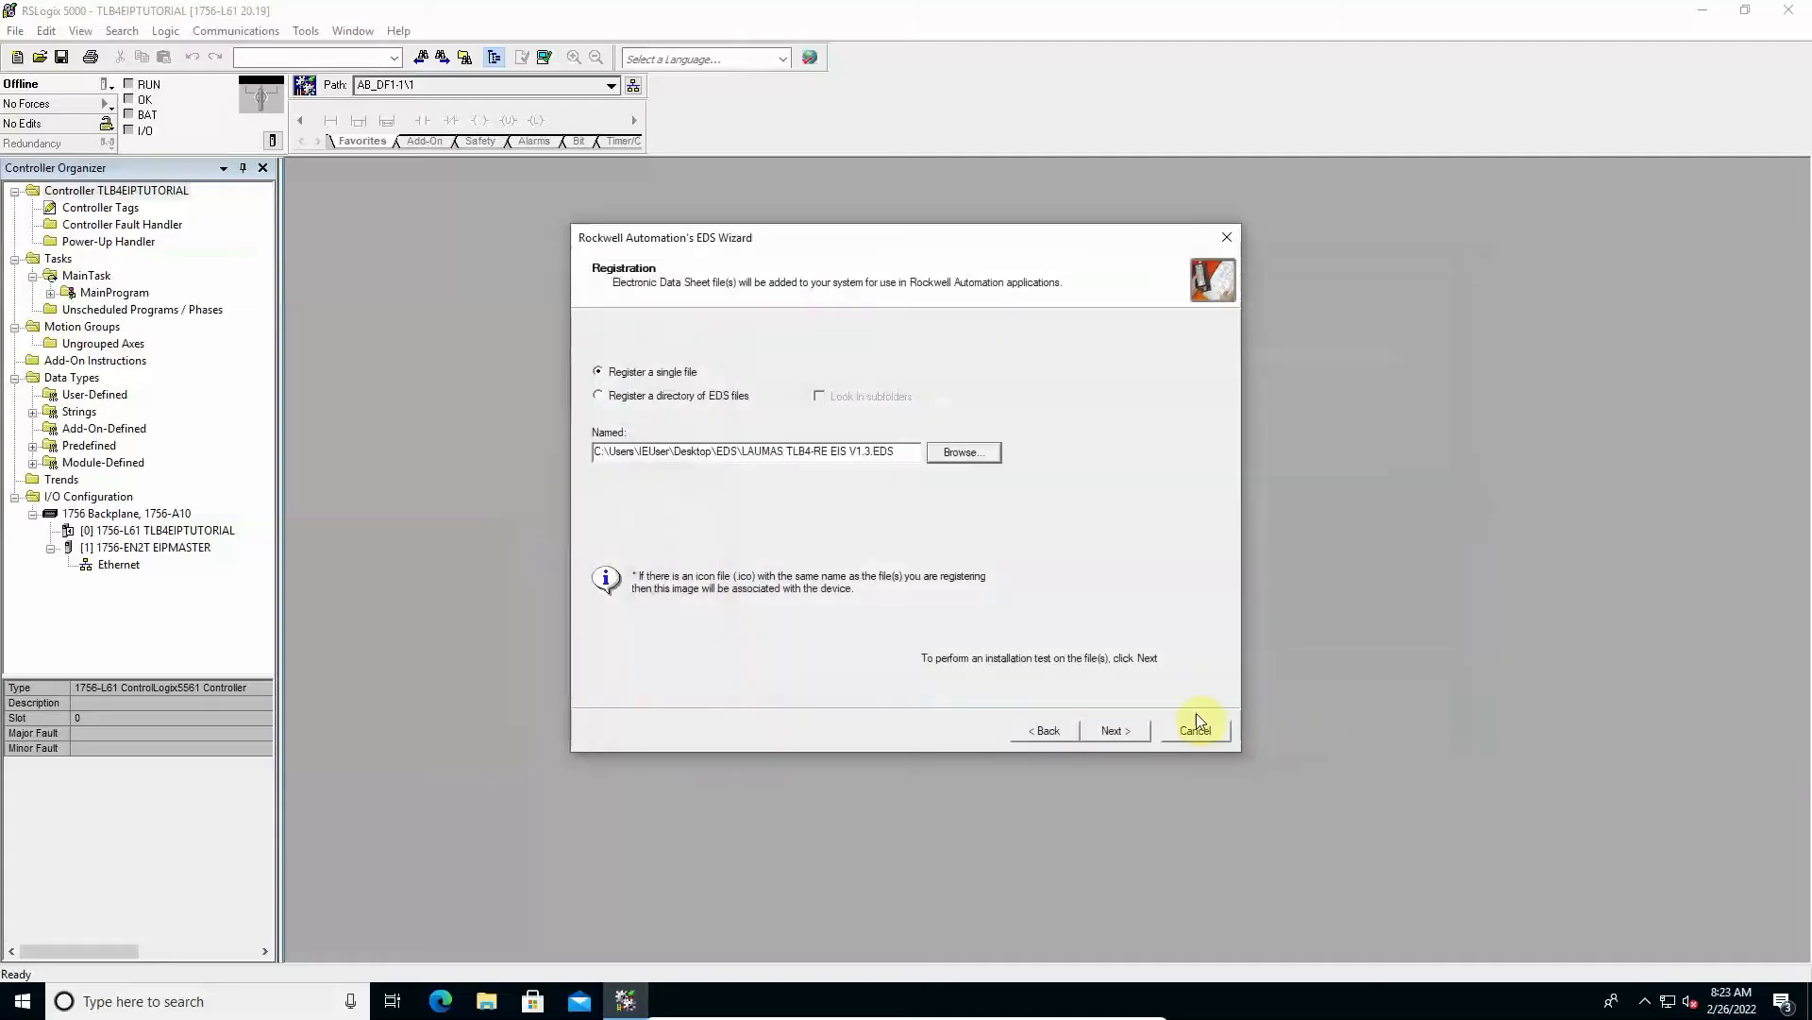
Run the installation test on the selected EDS file, keep the default device icon, and complete the TLB4-RE/EIS registration
left_click(1124, 730)
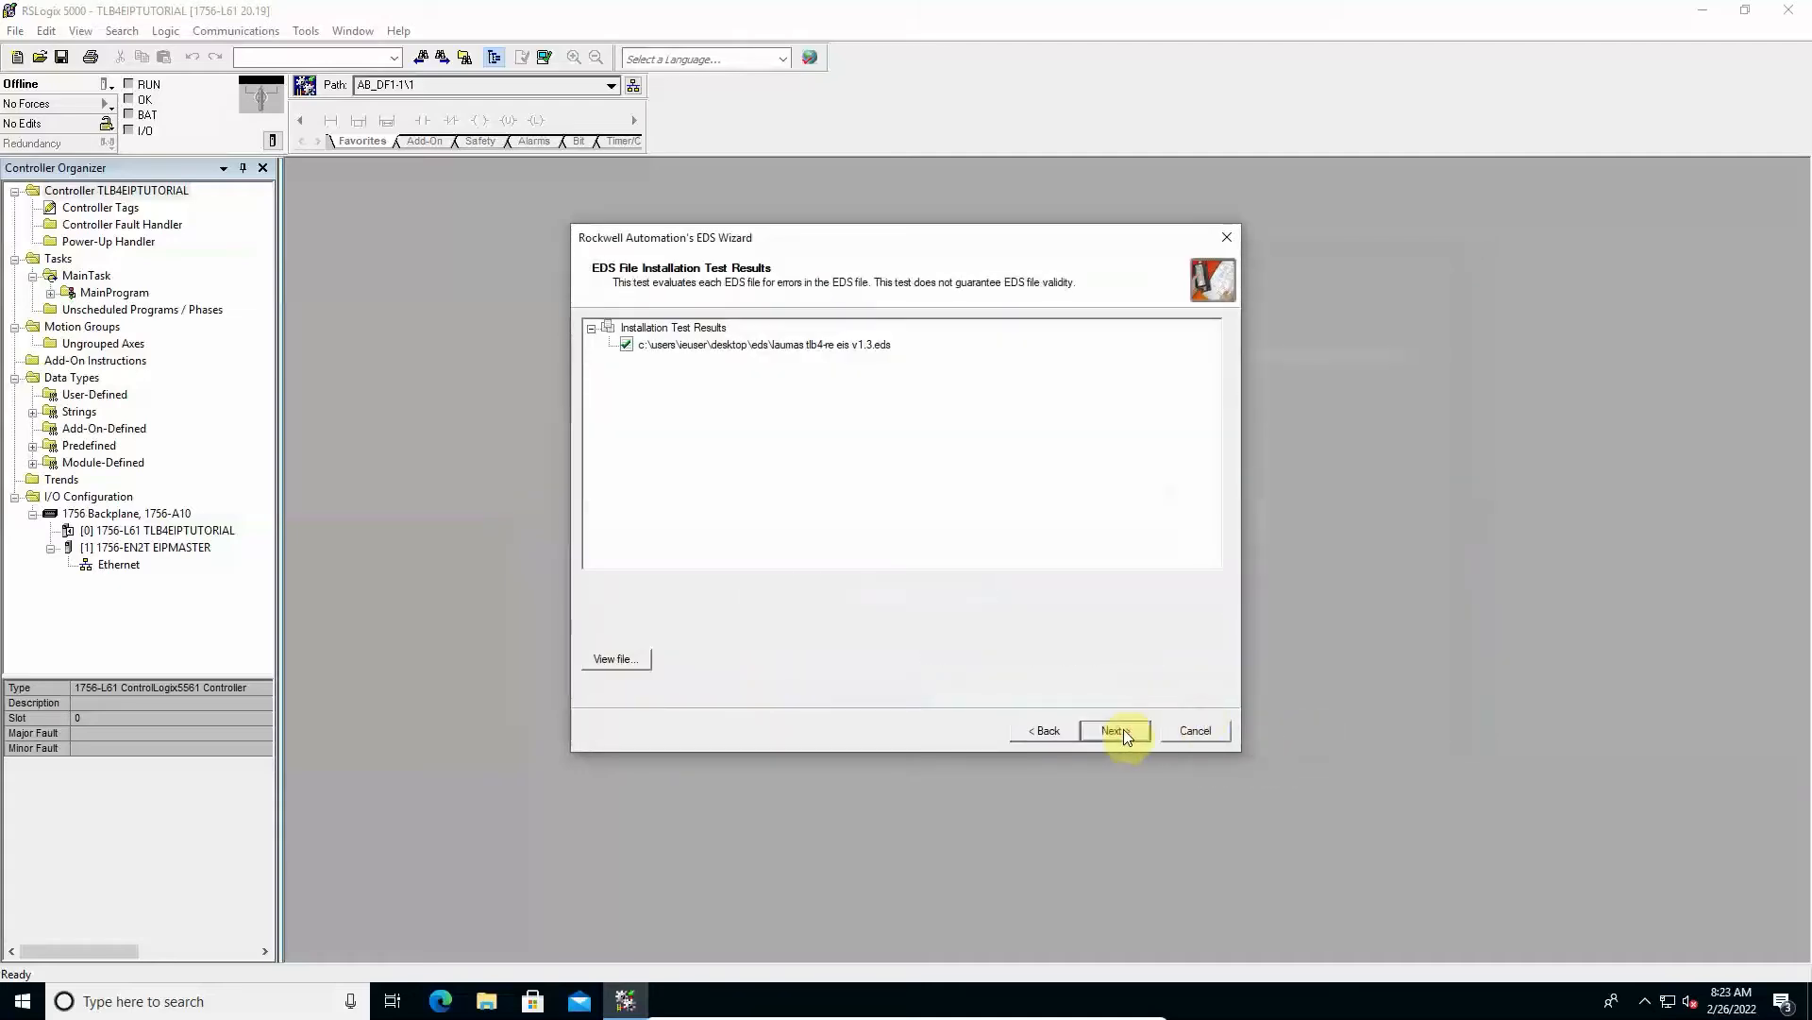
left_click(1114, 729)
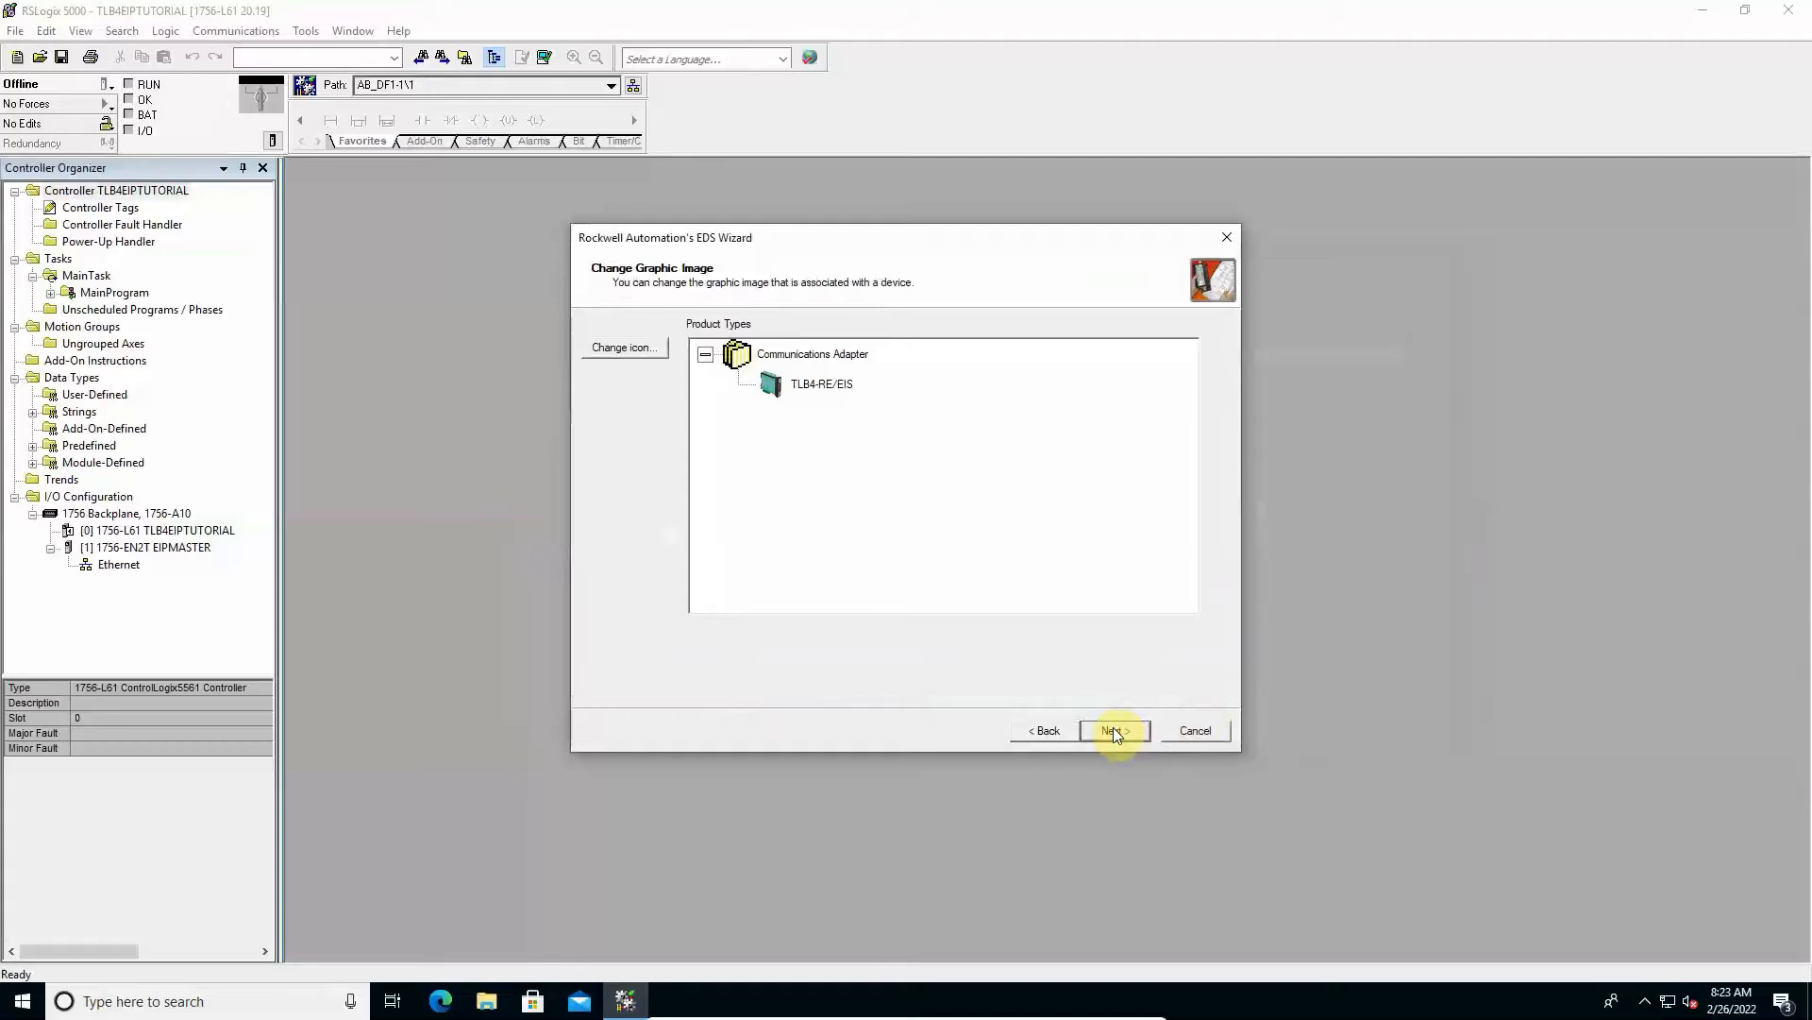
left_click(1113, 731)
left_click(1113, 730)
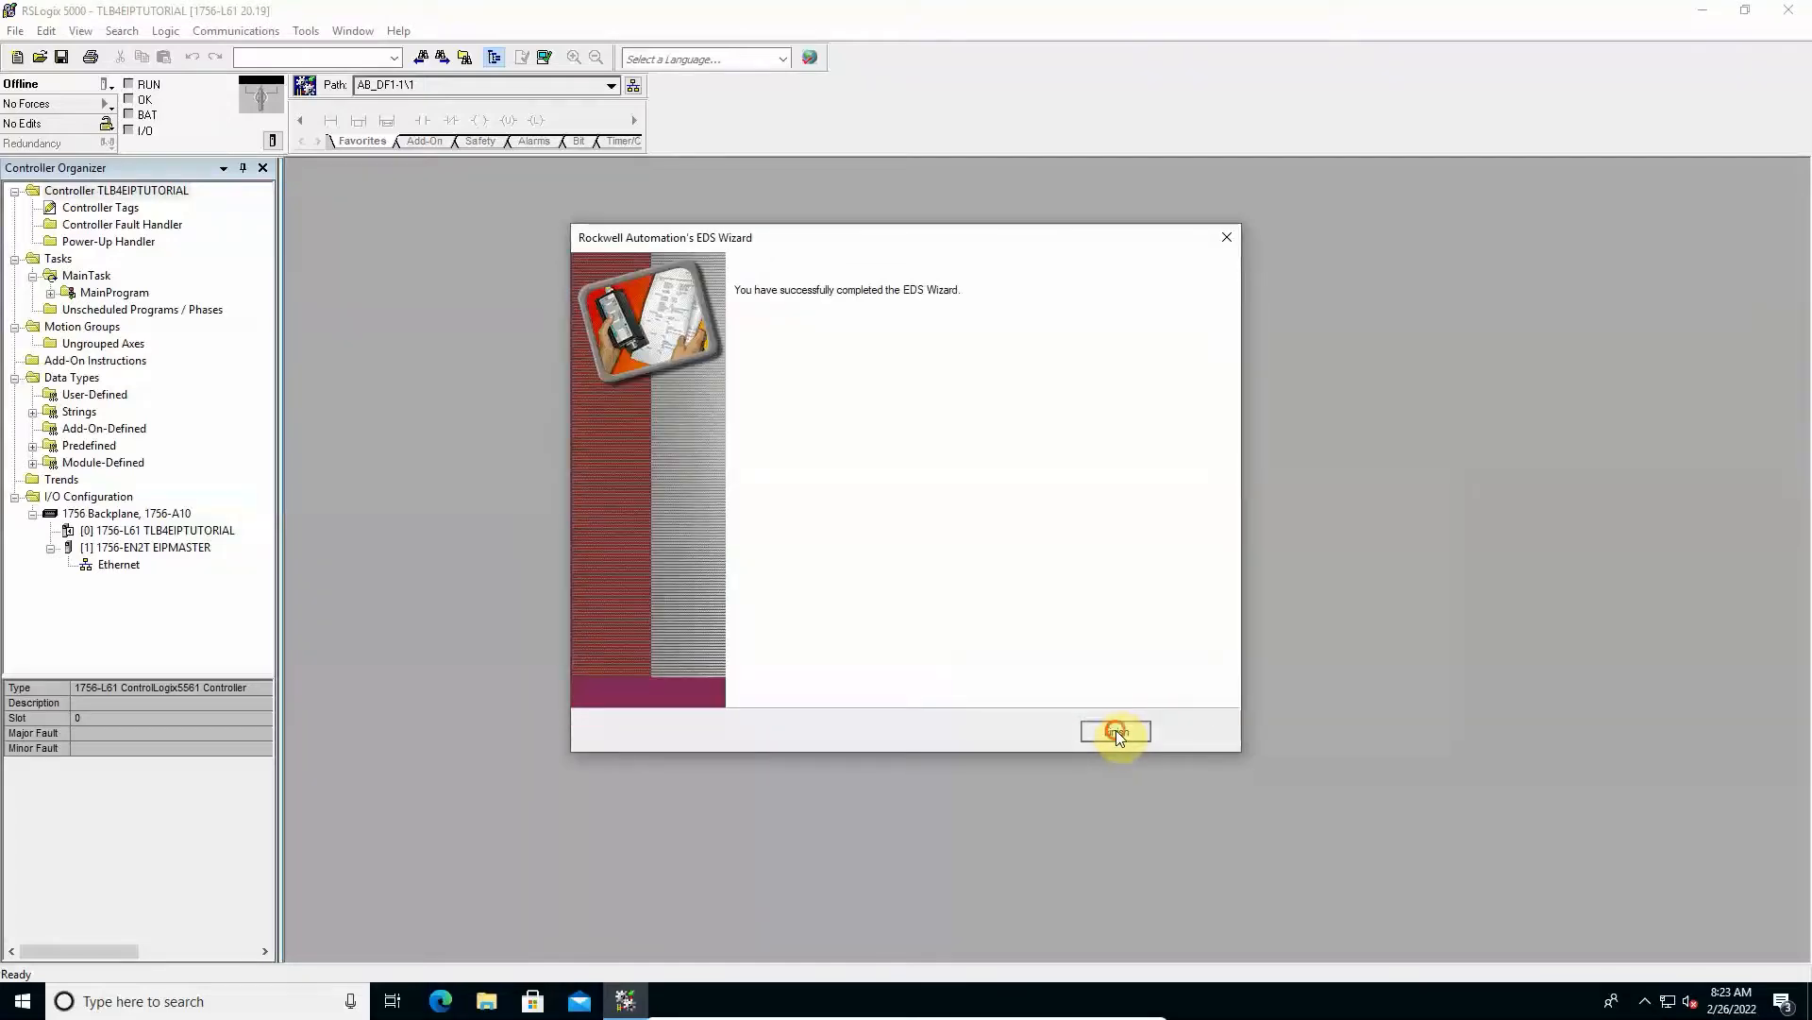
left_click(1116, 730)
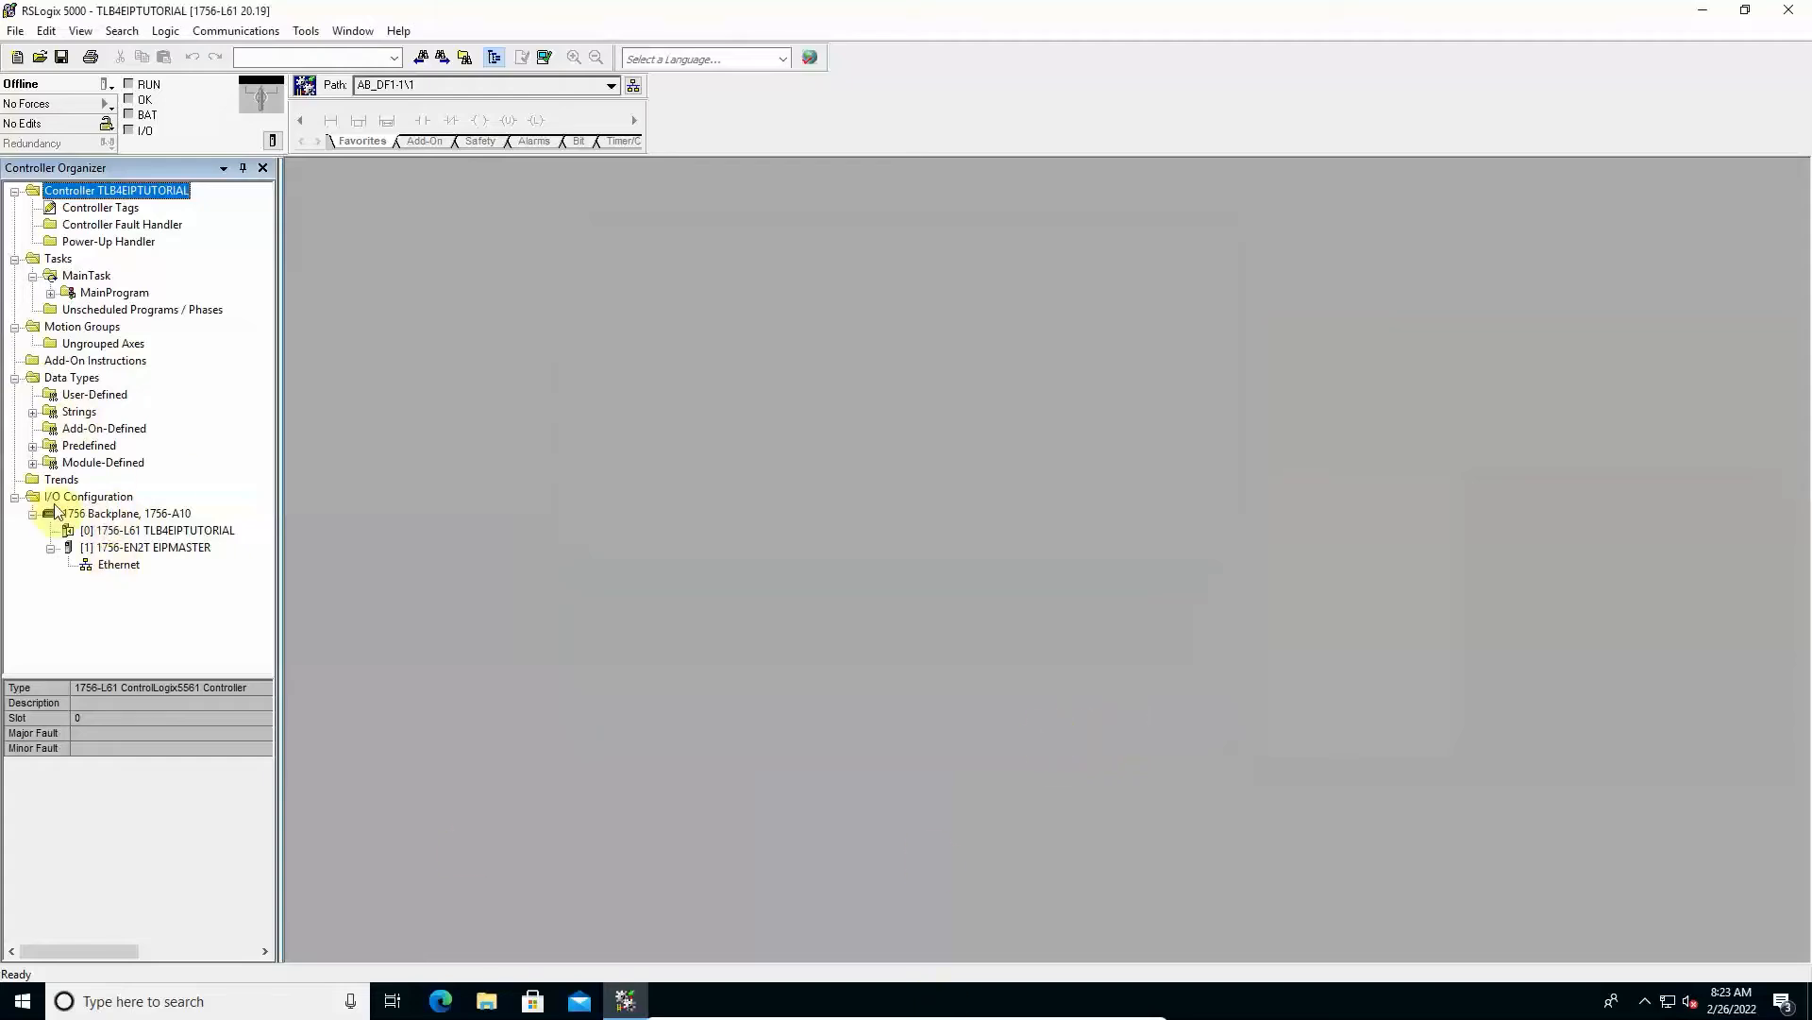
Start a new module on the EIPMASTER Ethernet network, searching the catalog for tlb4 and choosing the TLB4-RE/EIS communications adapter
right_click(102, 569)
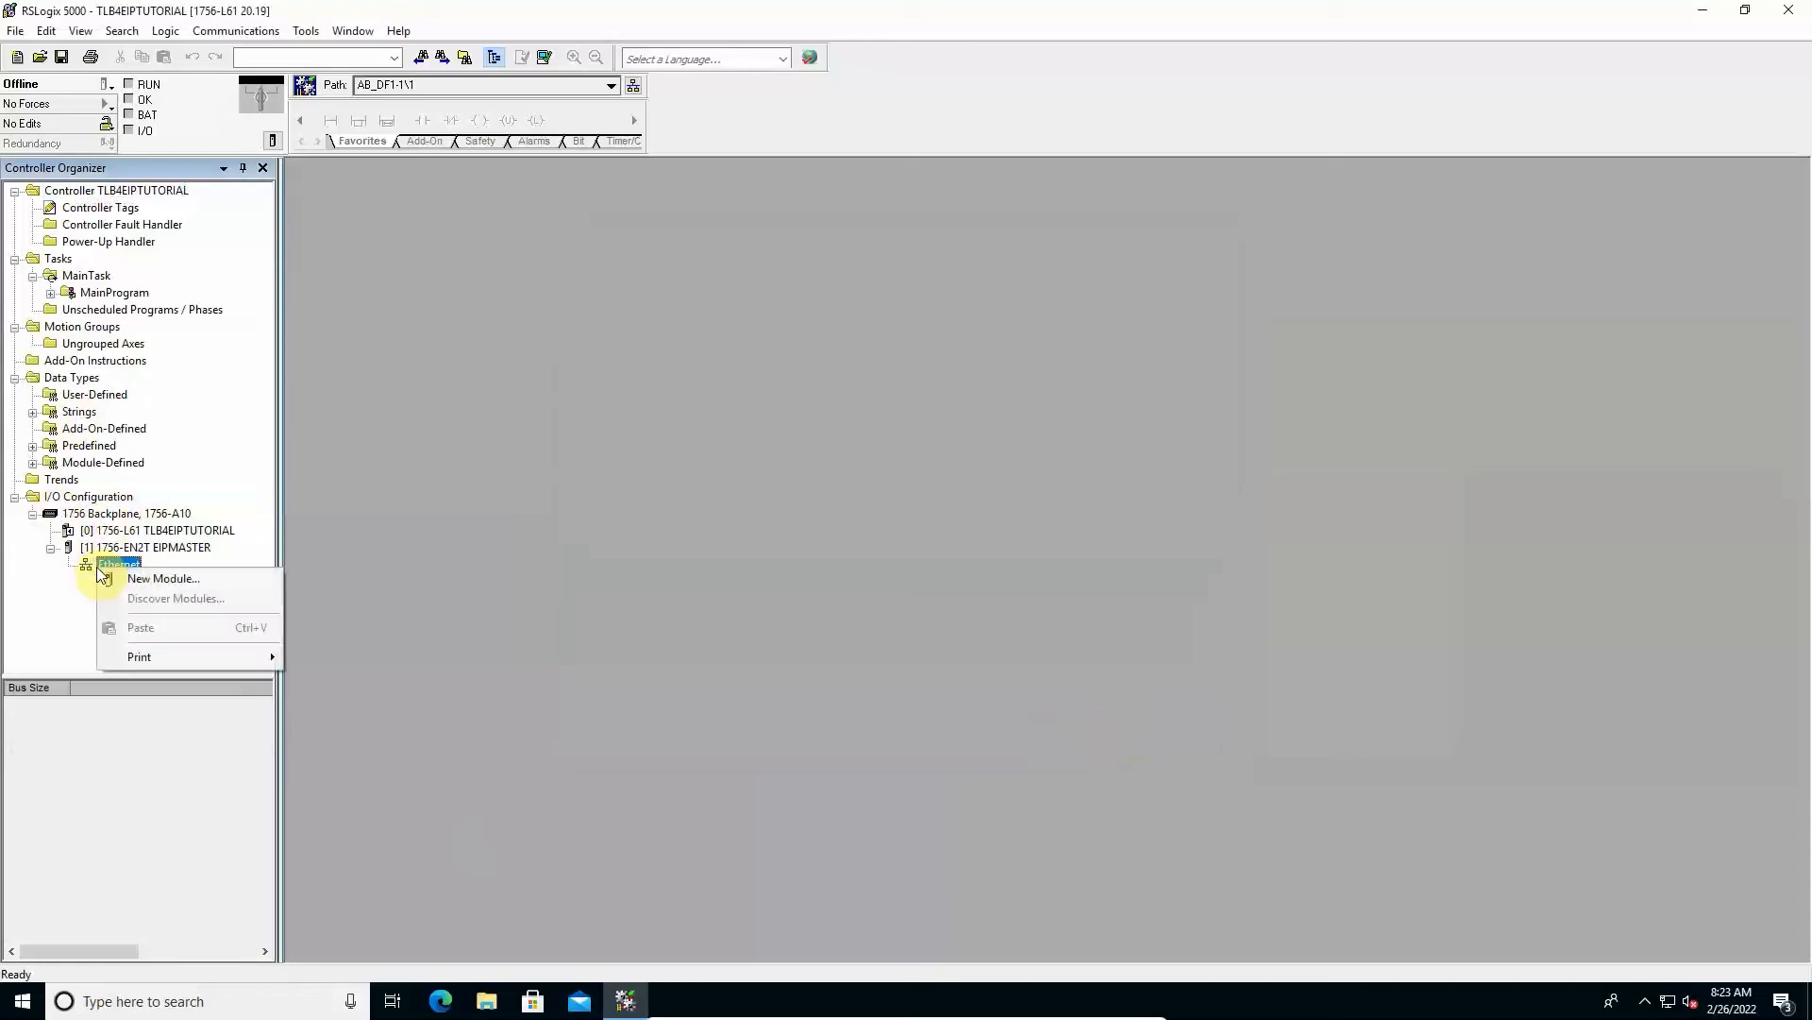
left_click(163, 579)
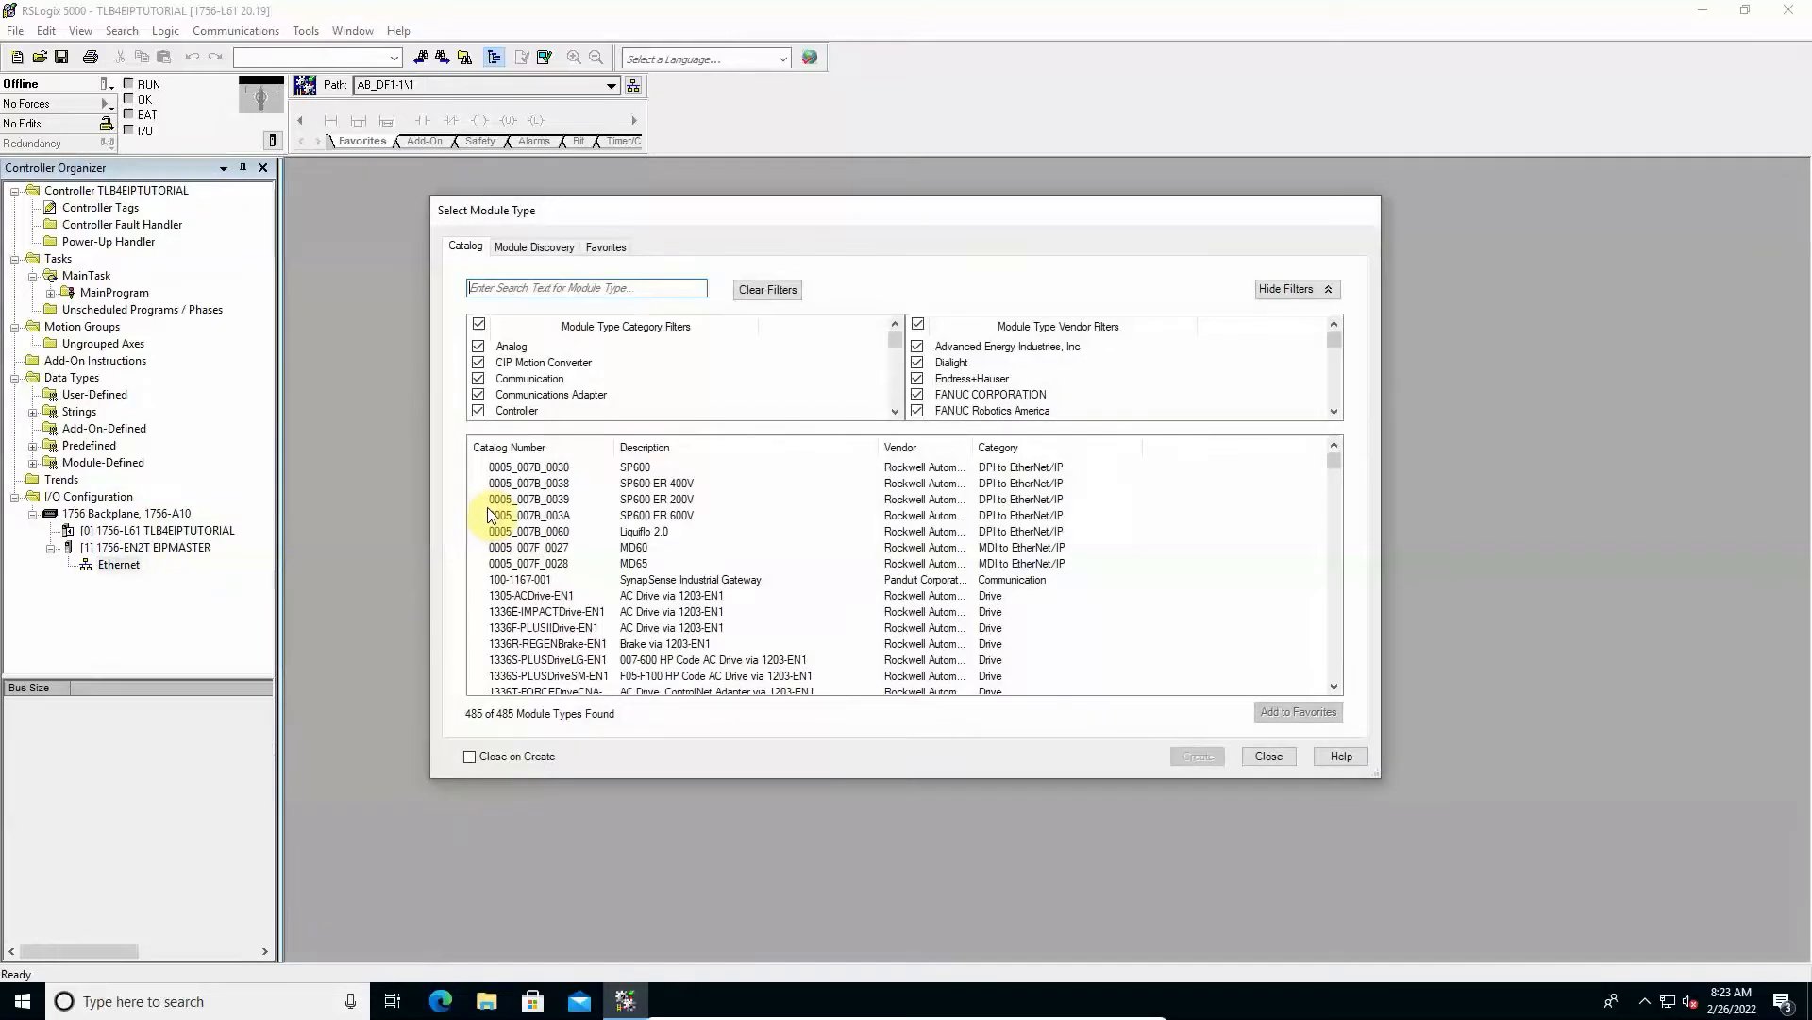
left_click(520, 288)
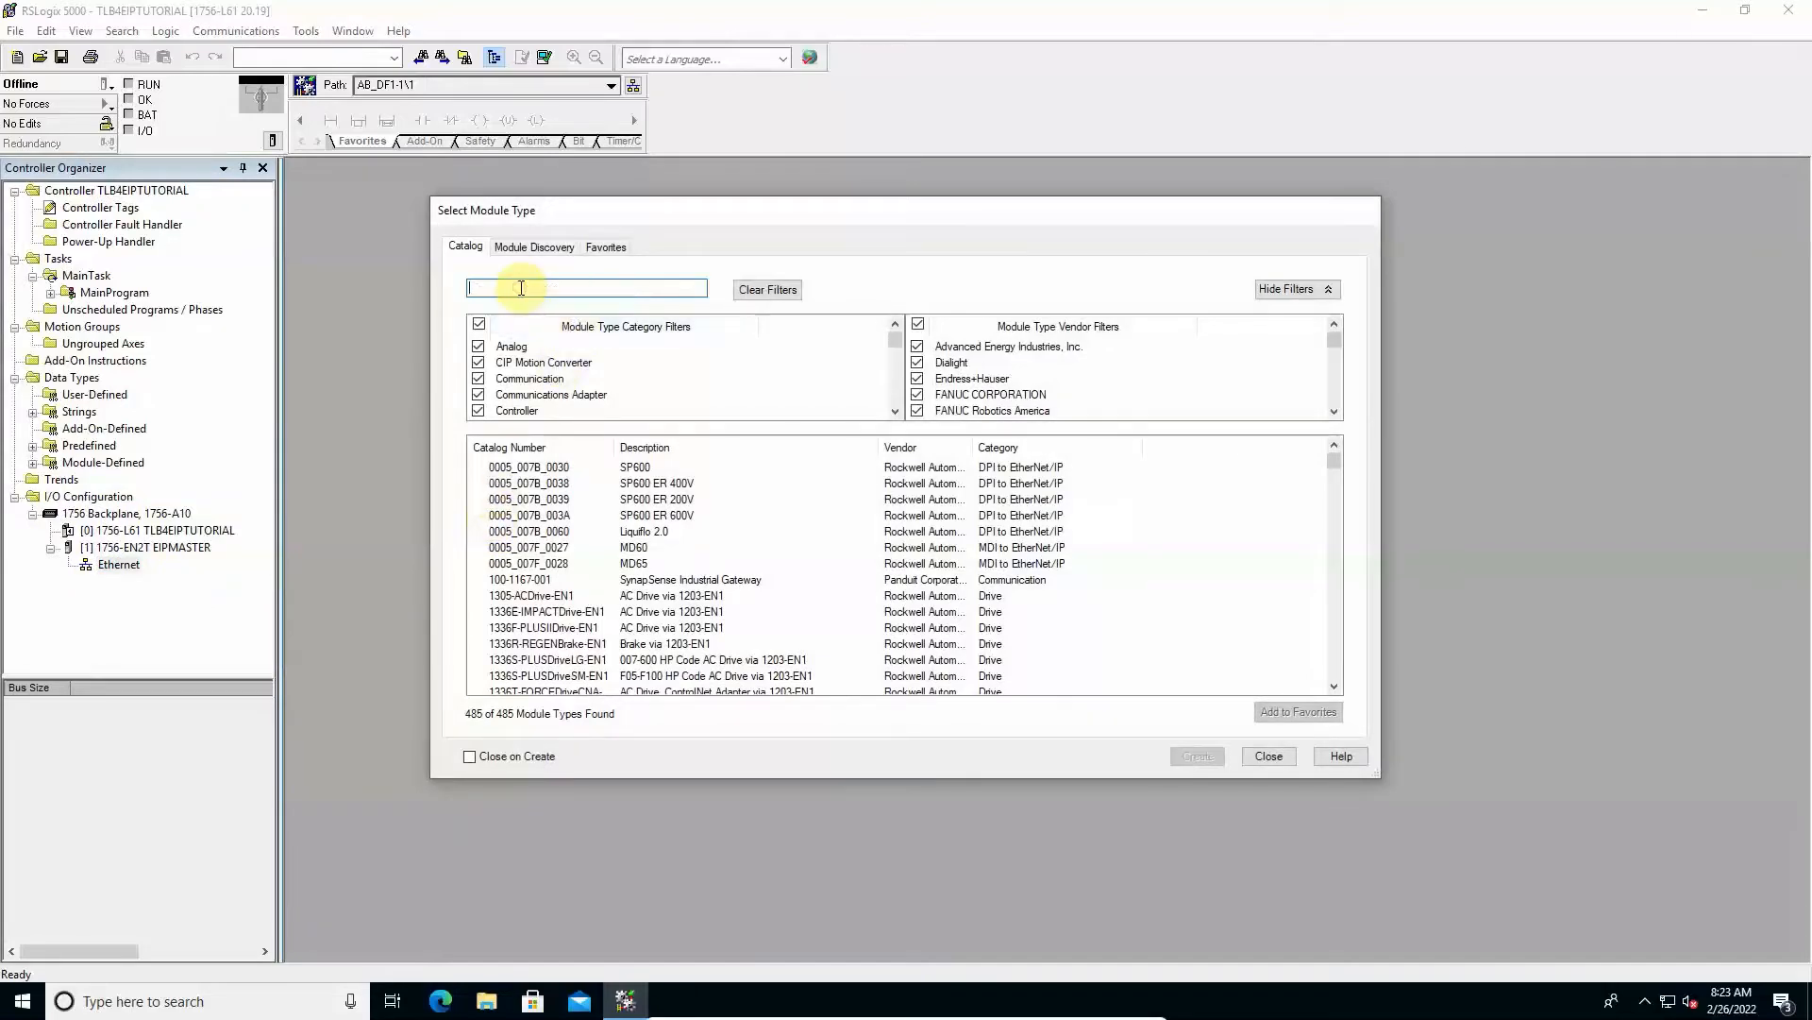
type("tlb")
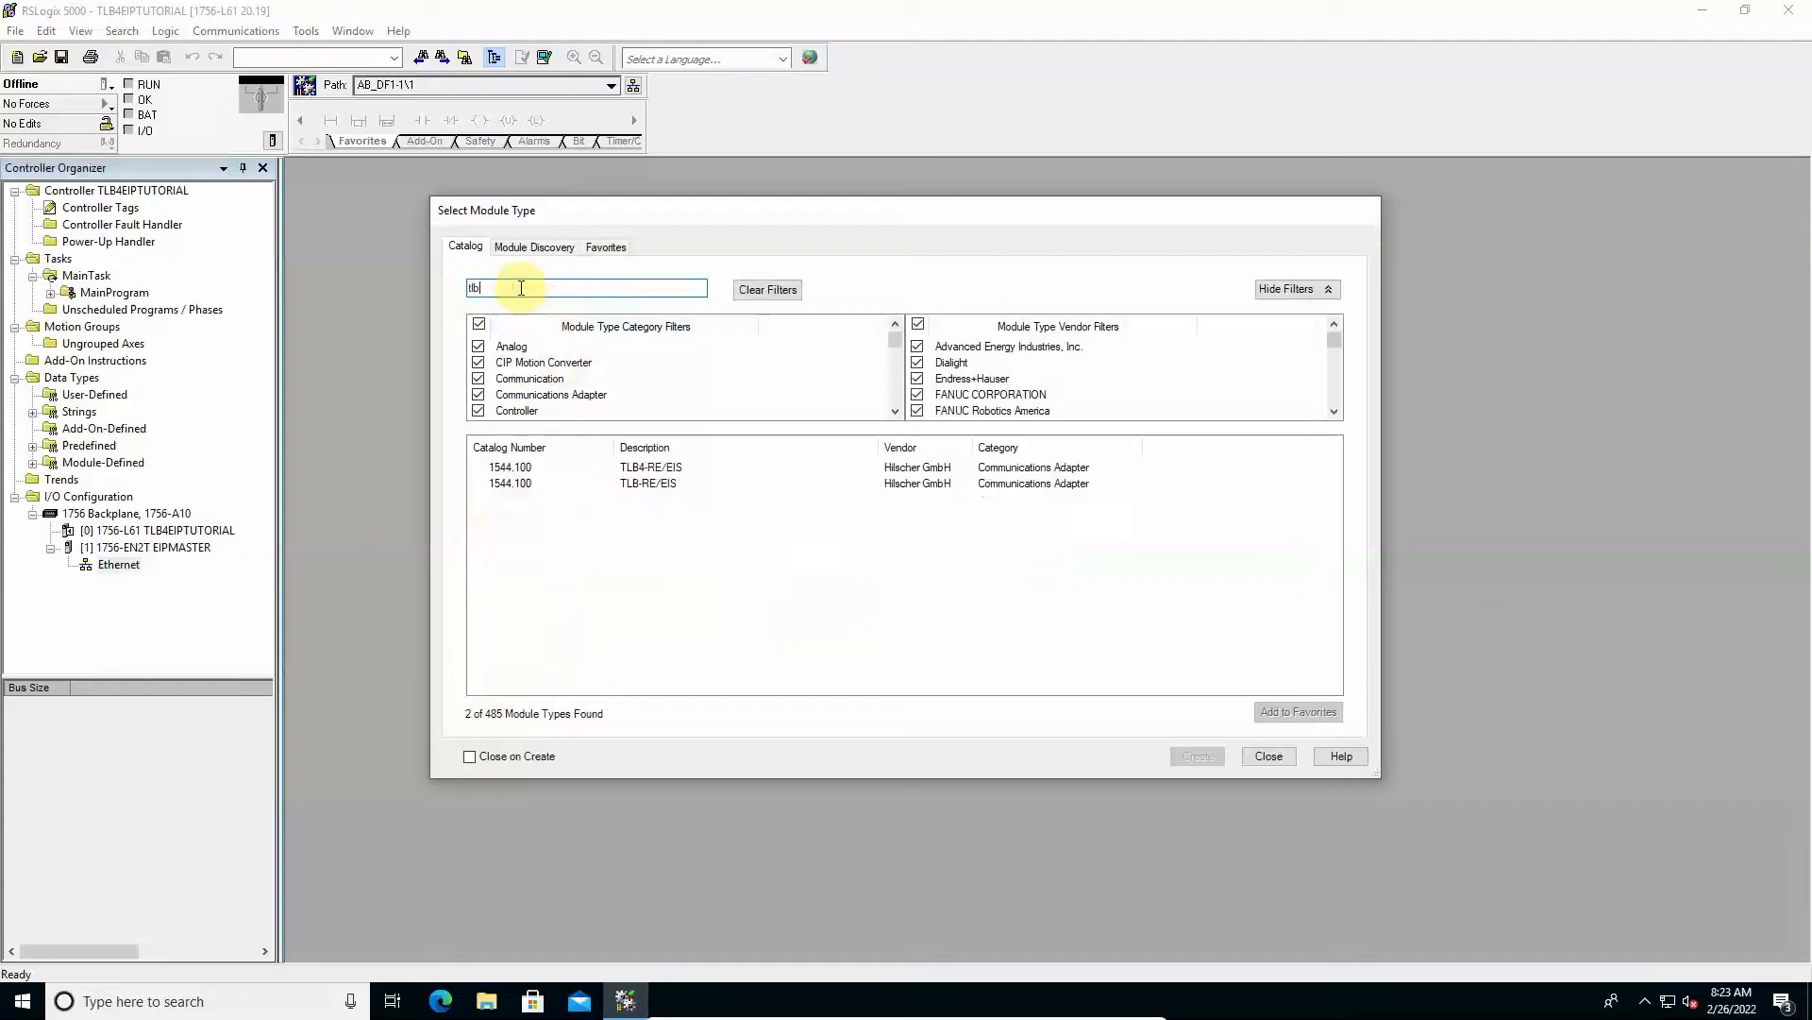
type("4")
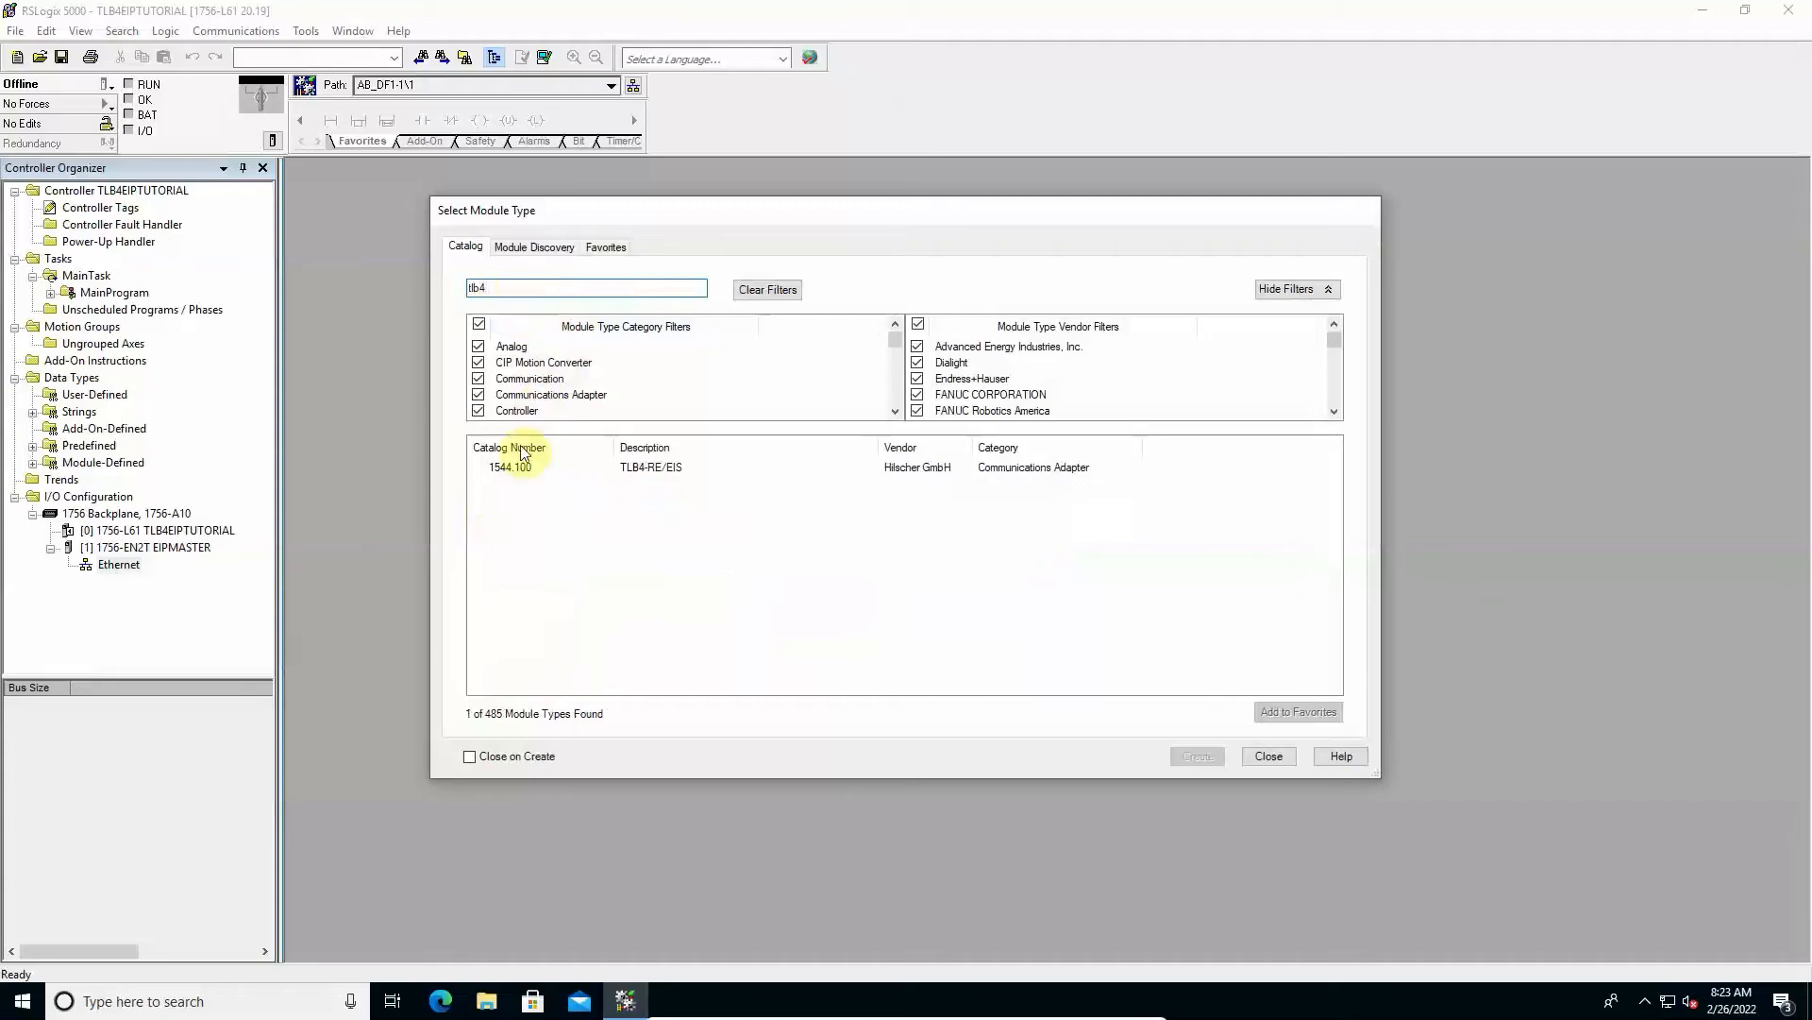
left_click(650, 472)
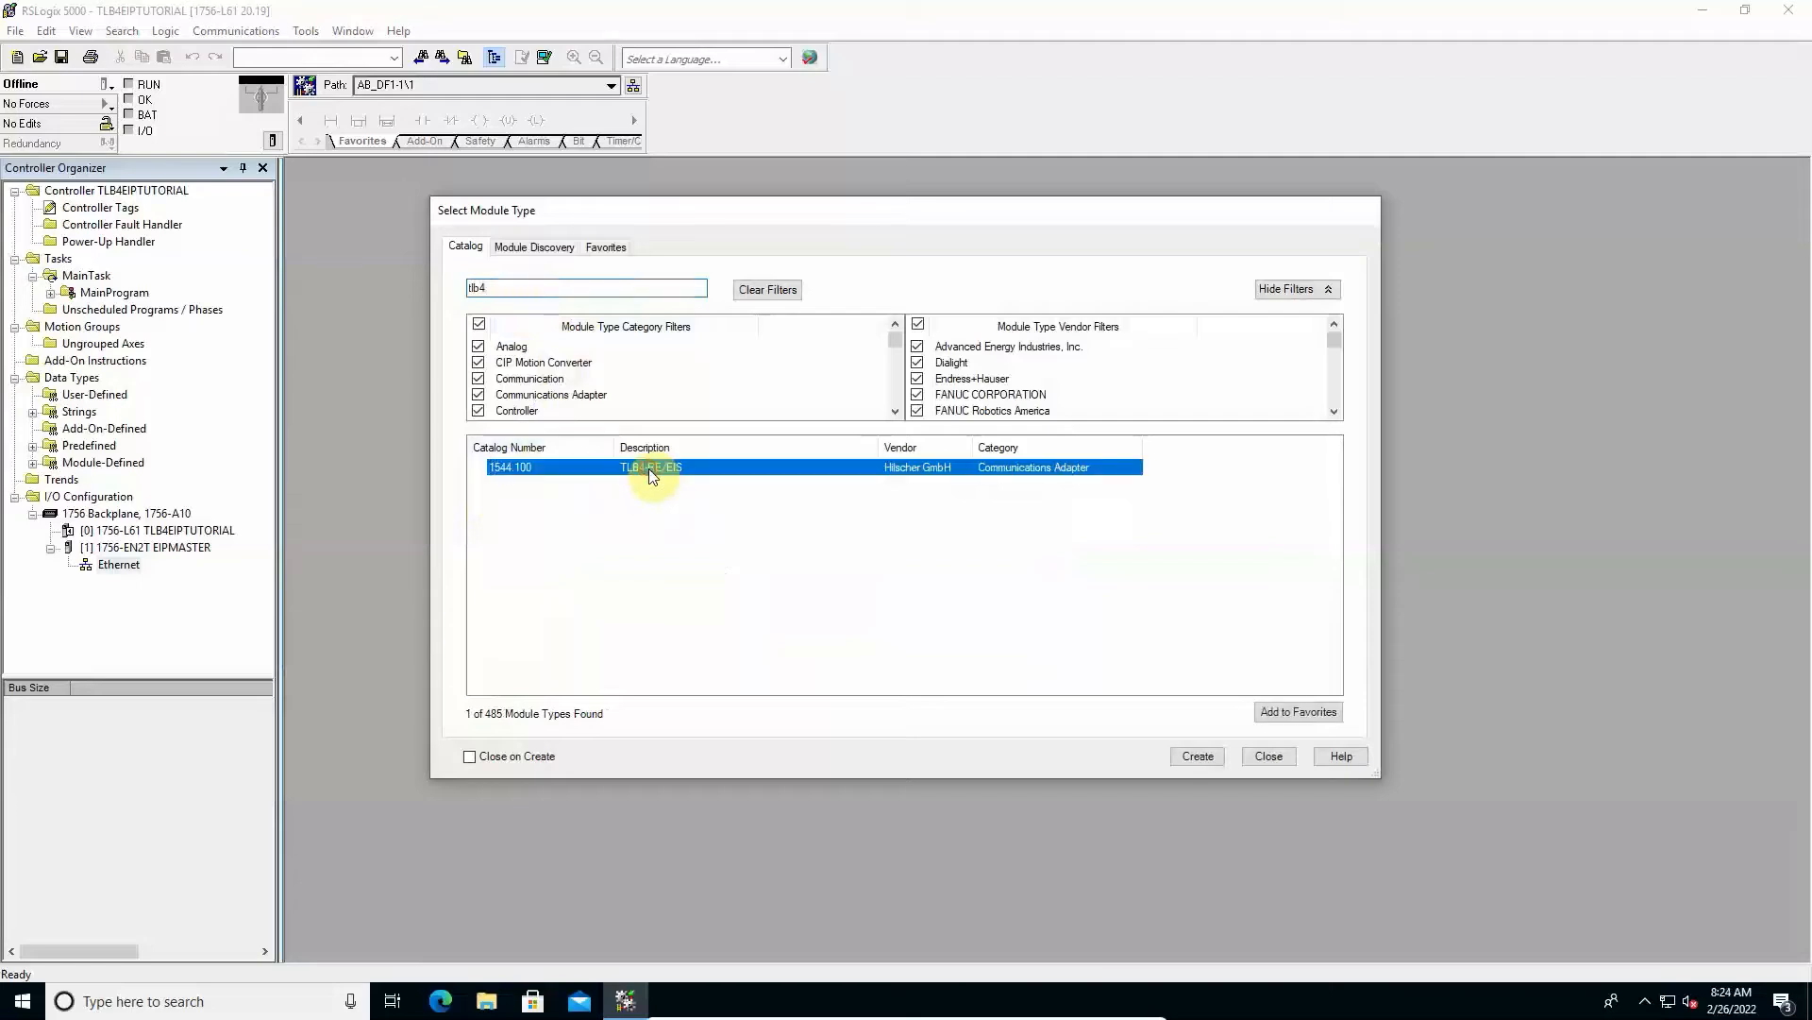
left_click(1197, 757)
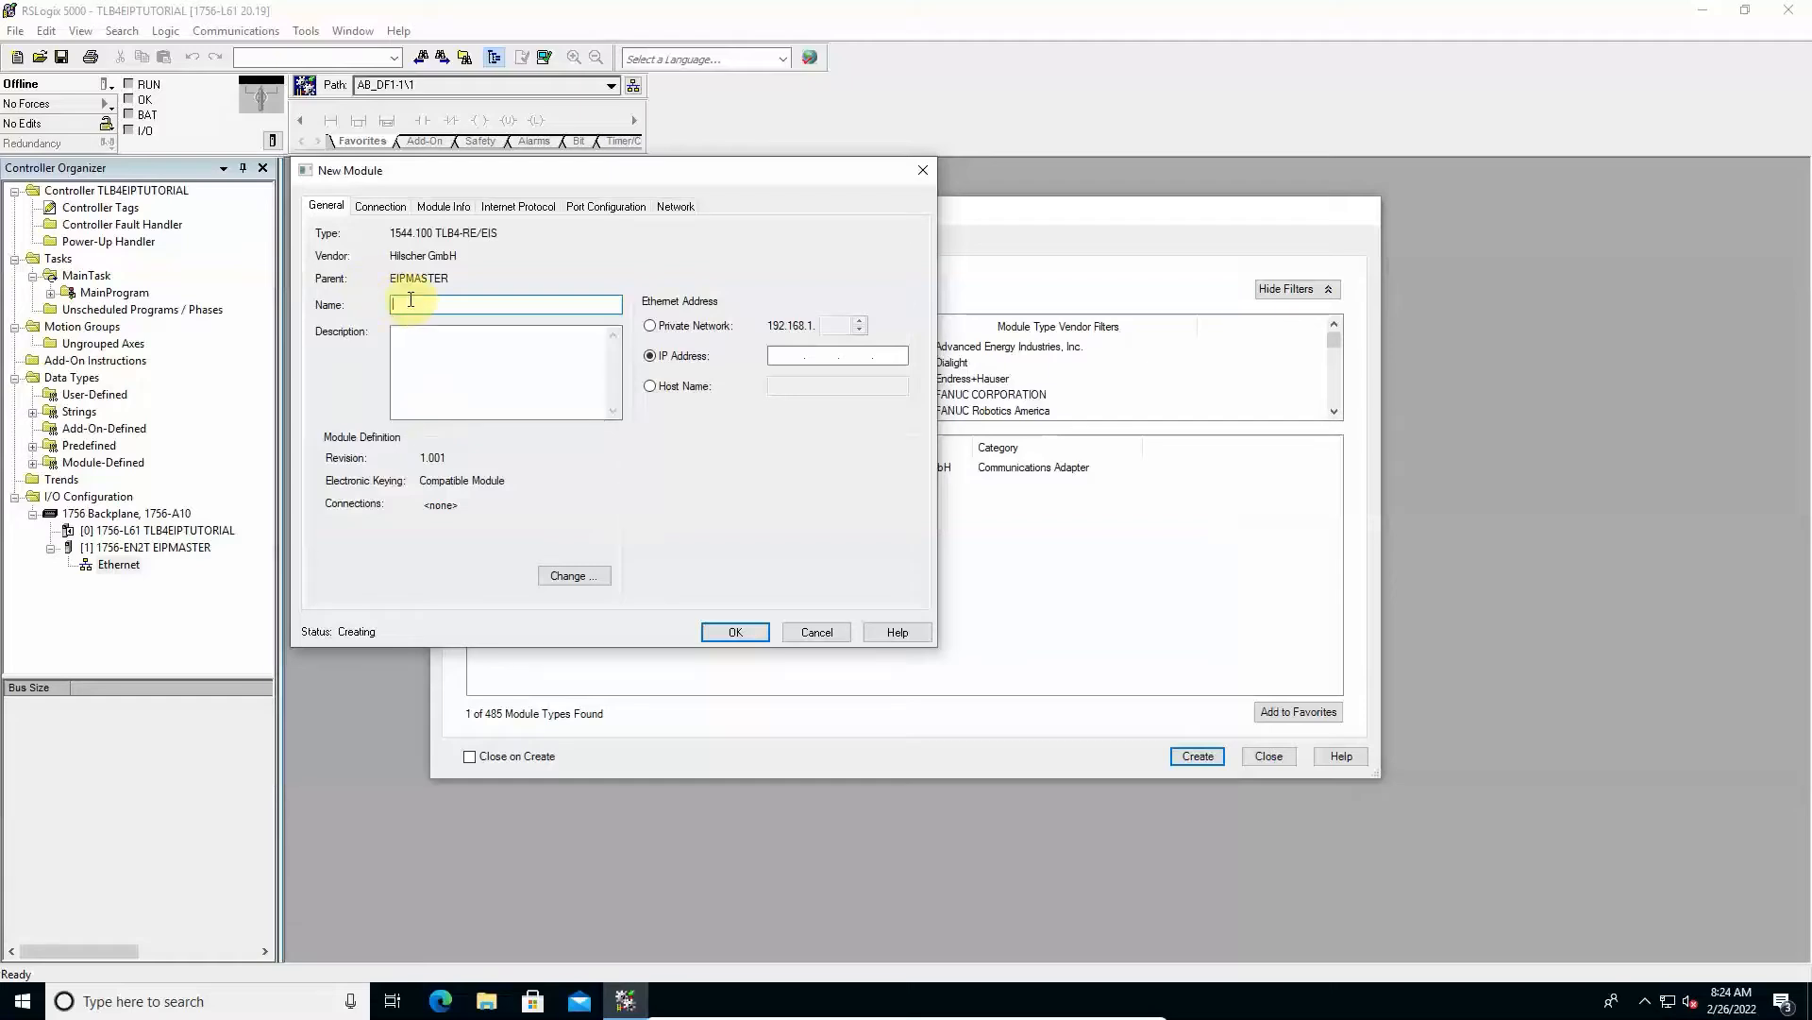
Name the new module SCALE1 and change its module definition to an Exclusive Owner connection
type("SCALE1")
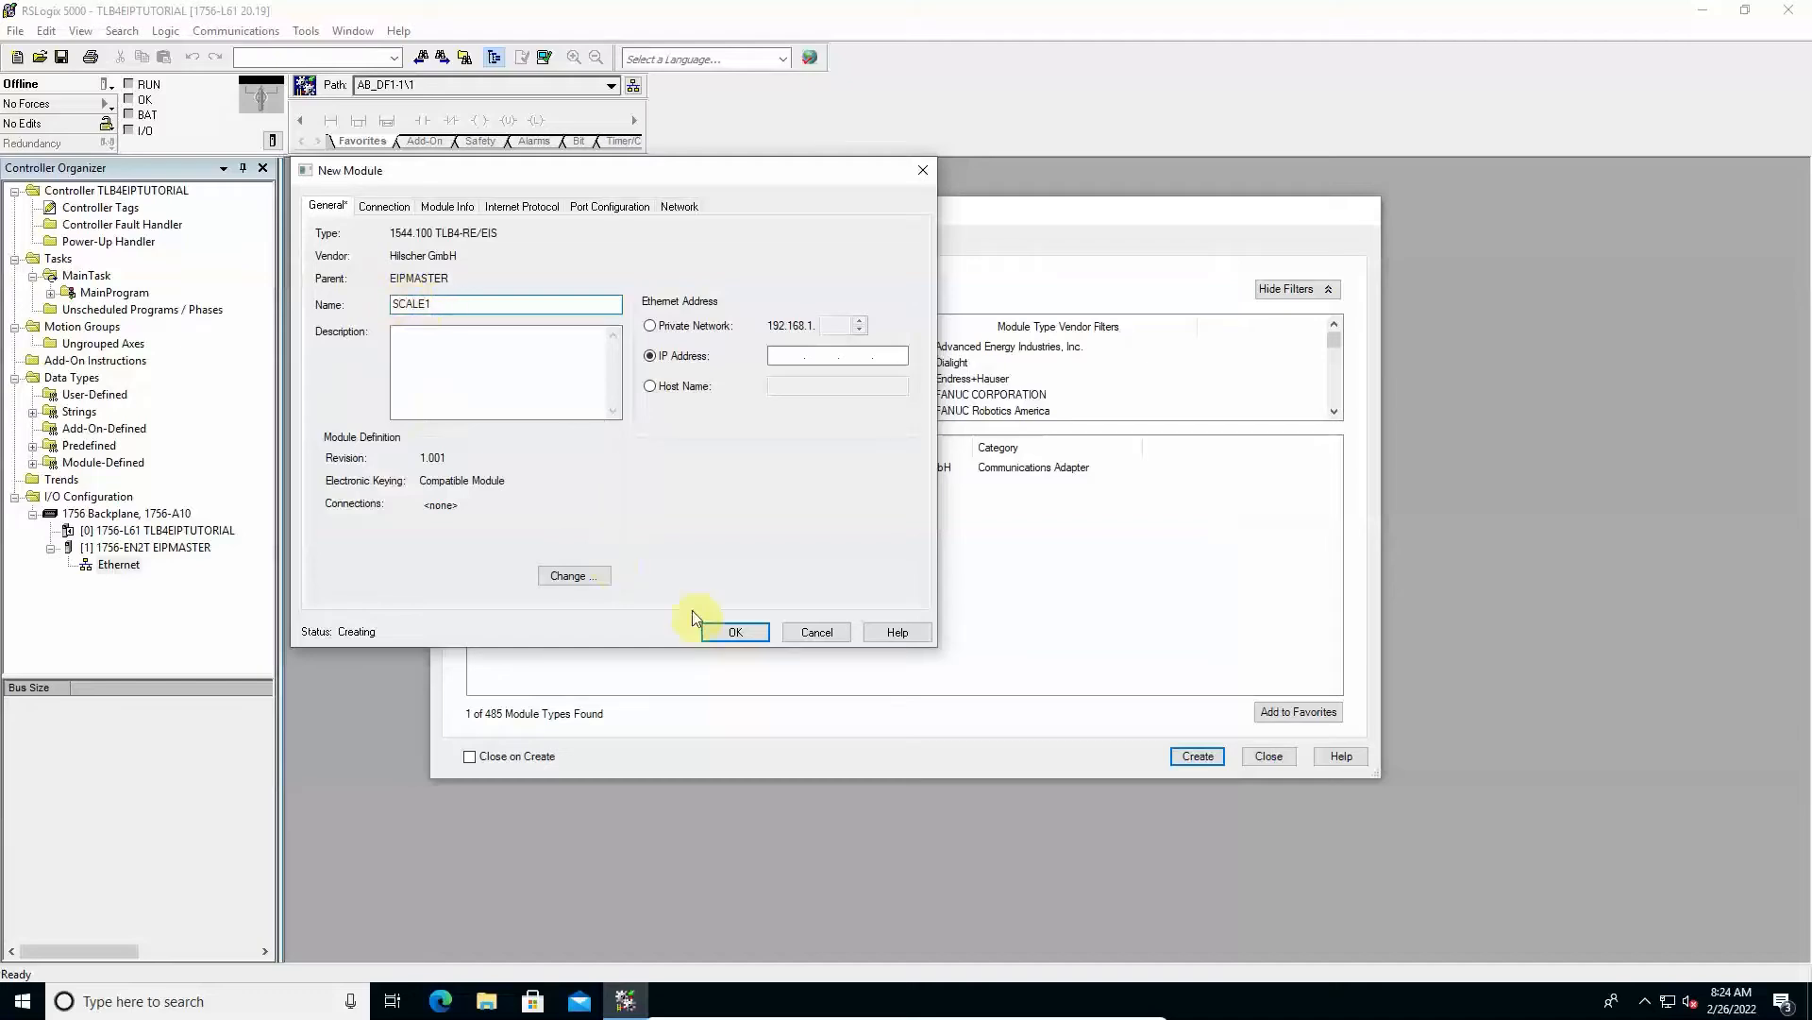
left_click(573, 578)
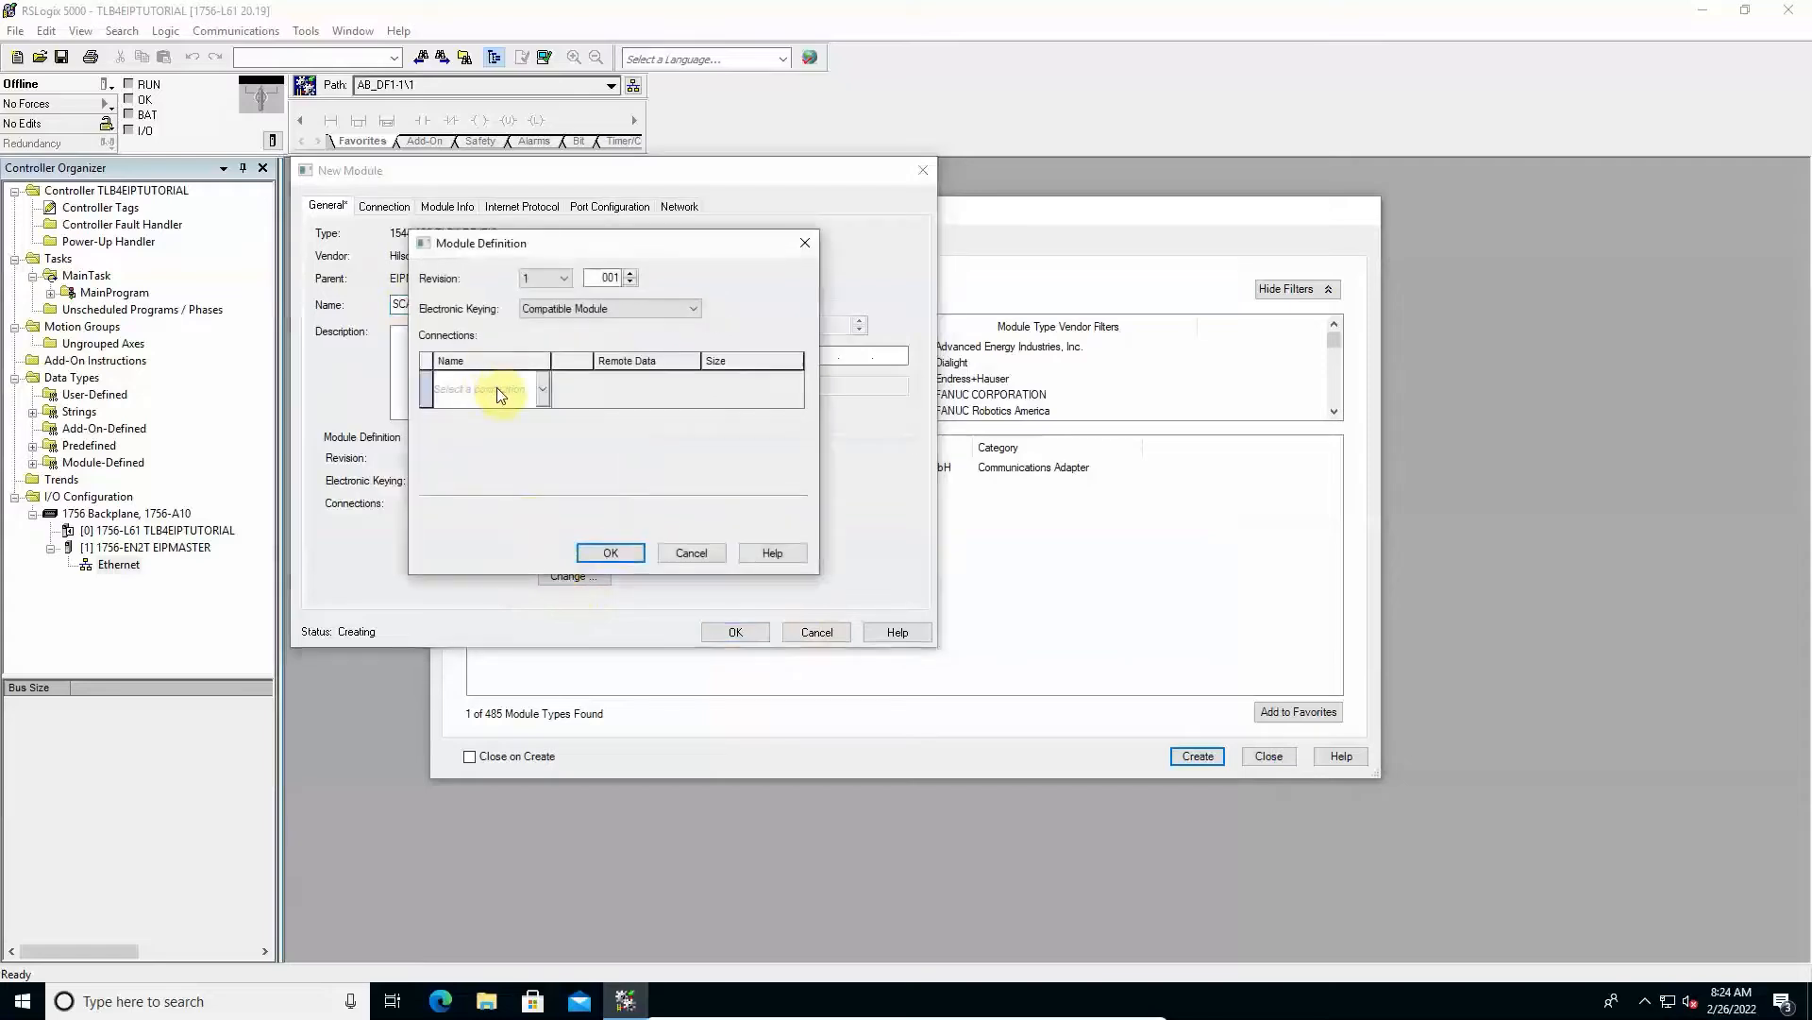
left_click(496, 390)
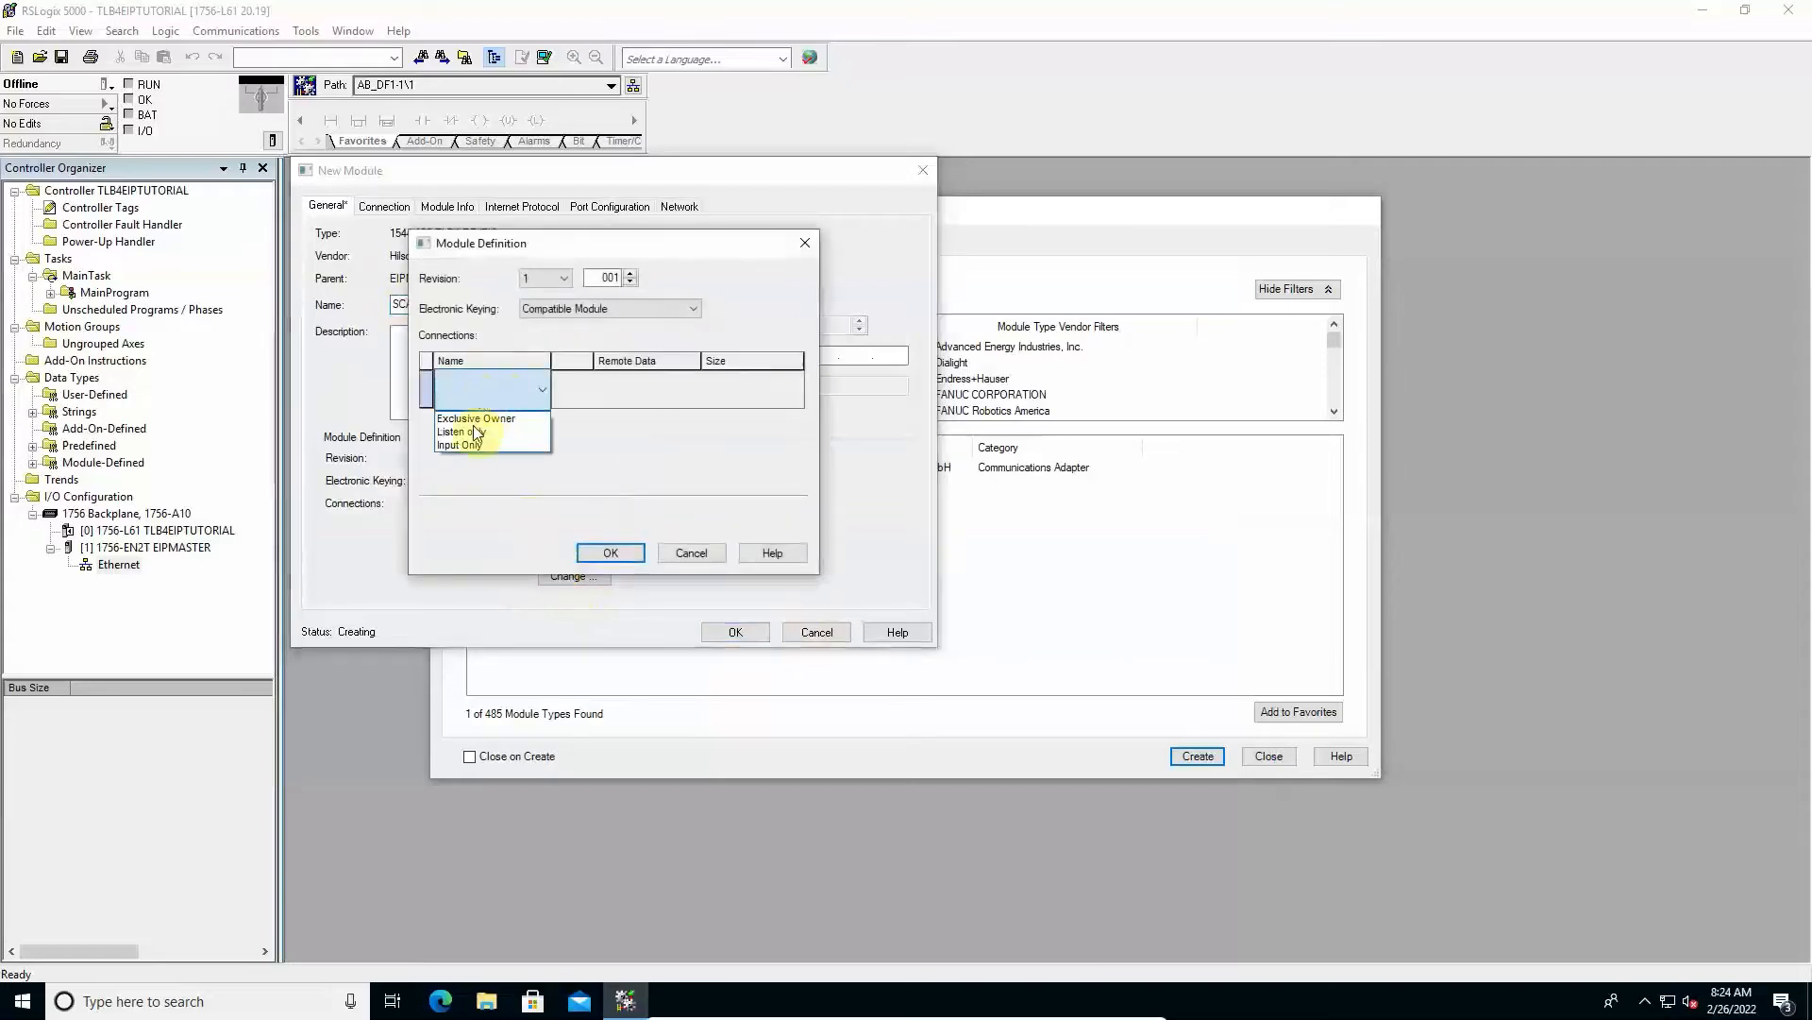
left_click(473, 419)
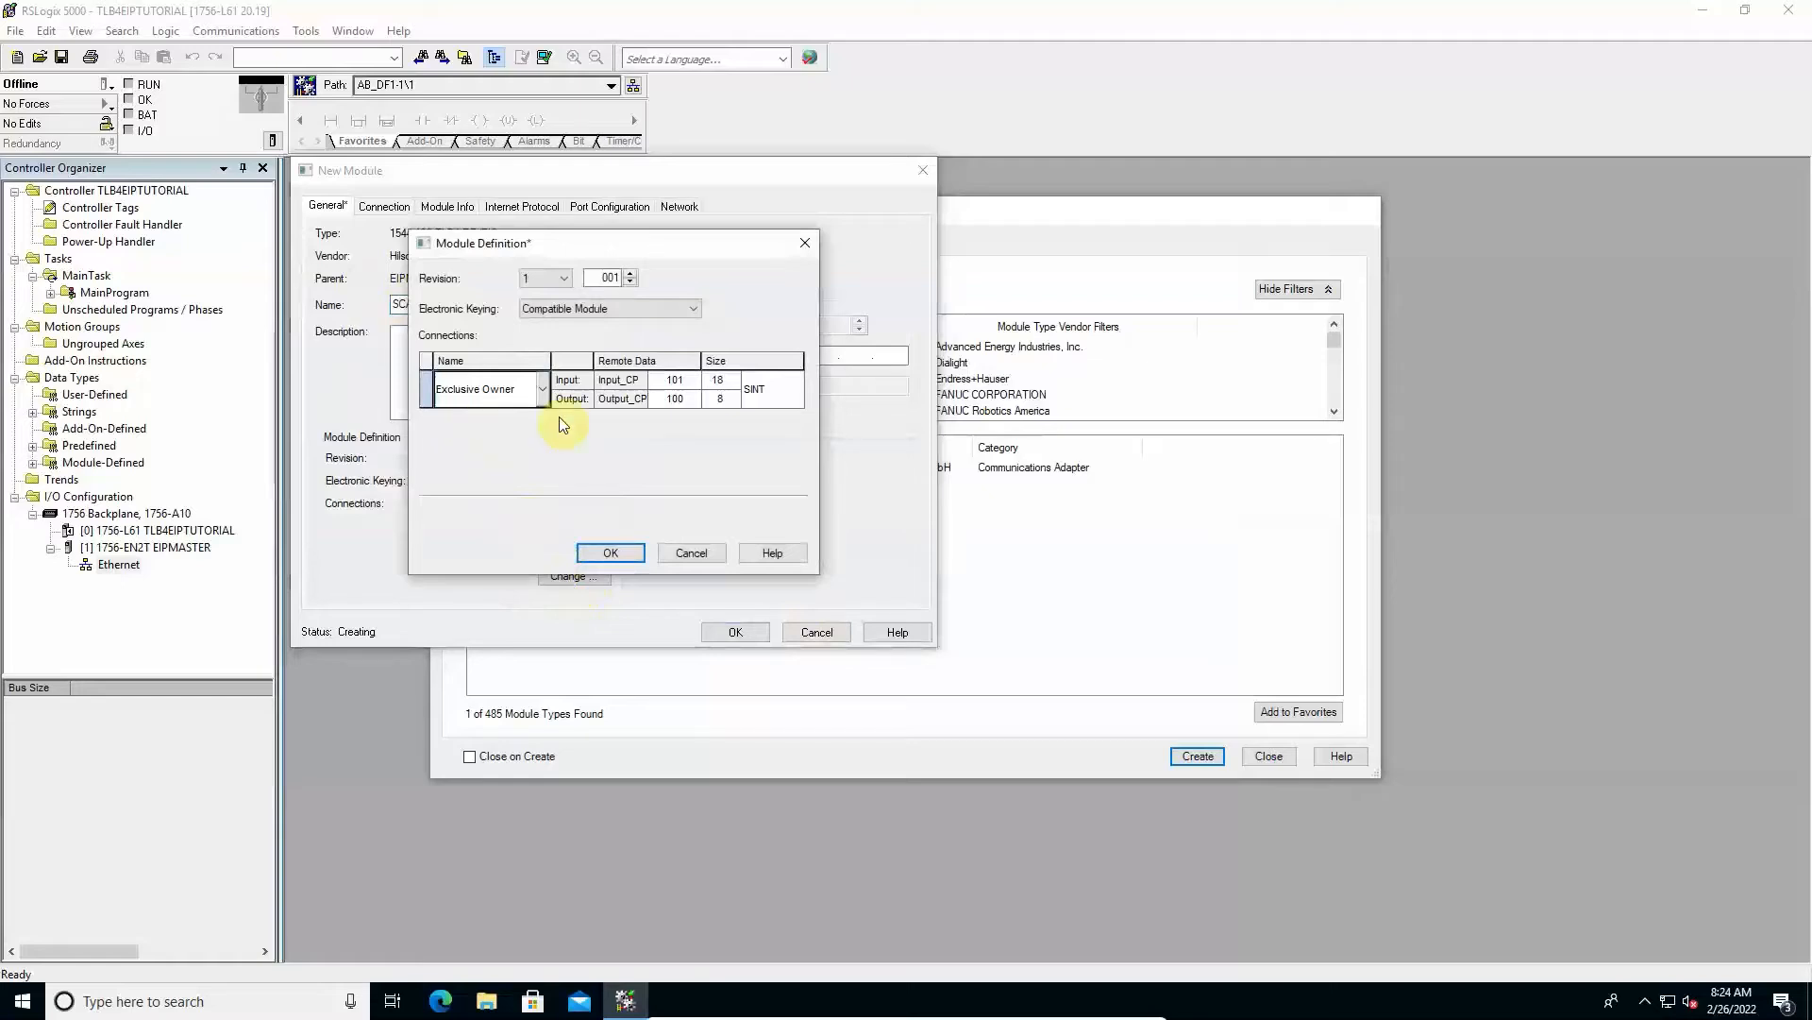
left_click(621, 548)
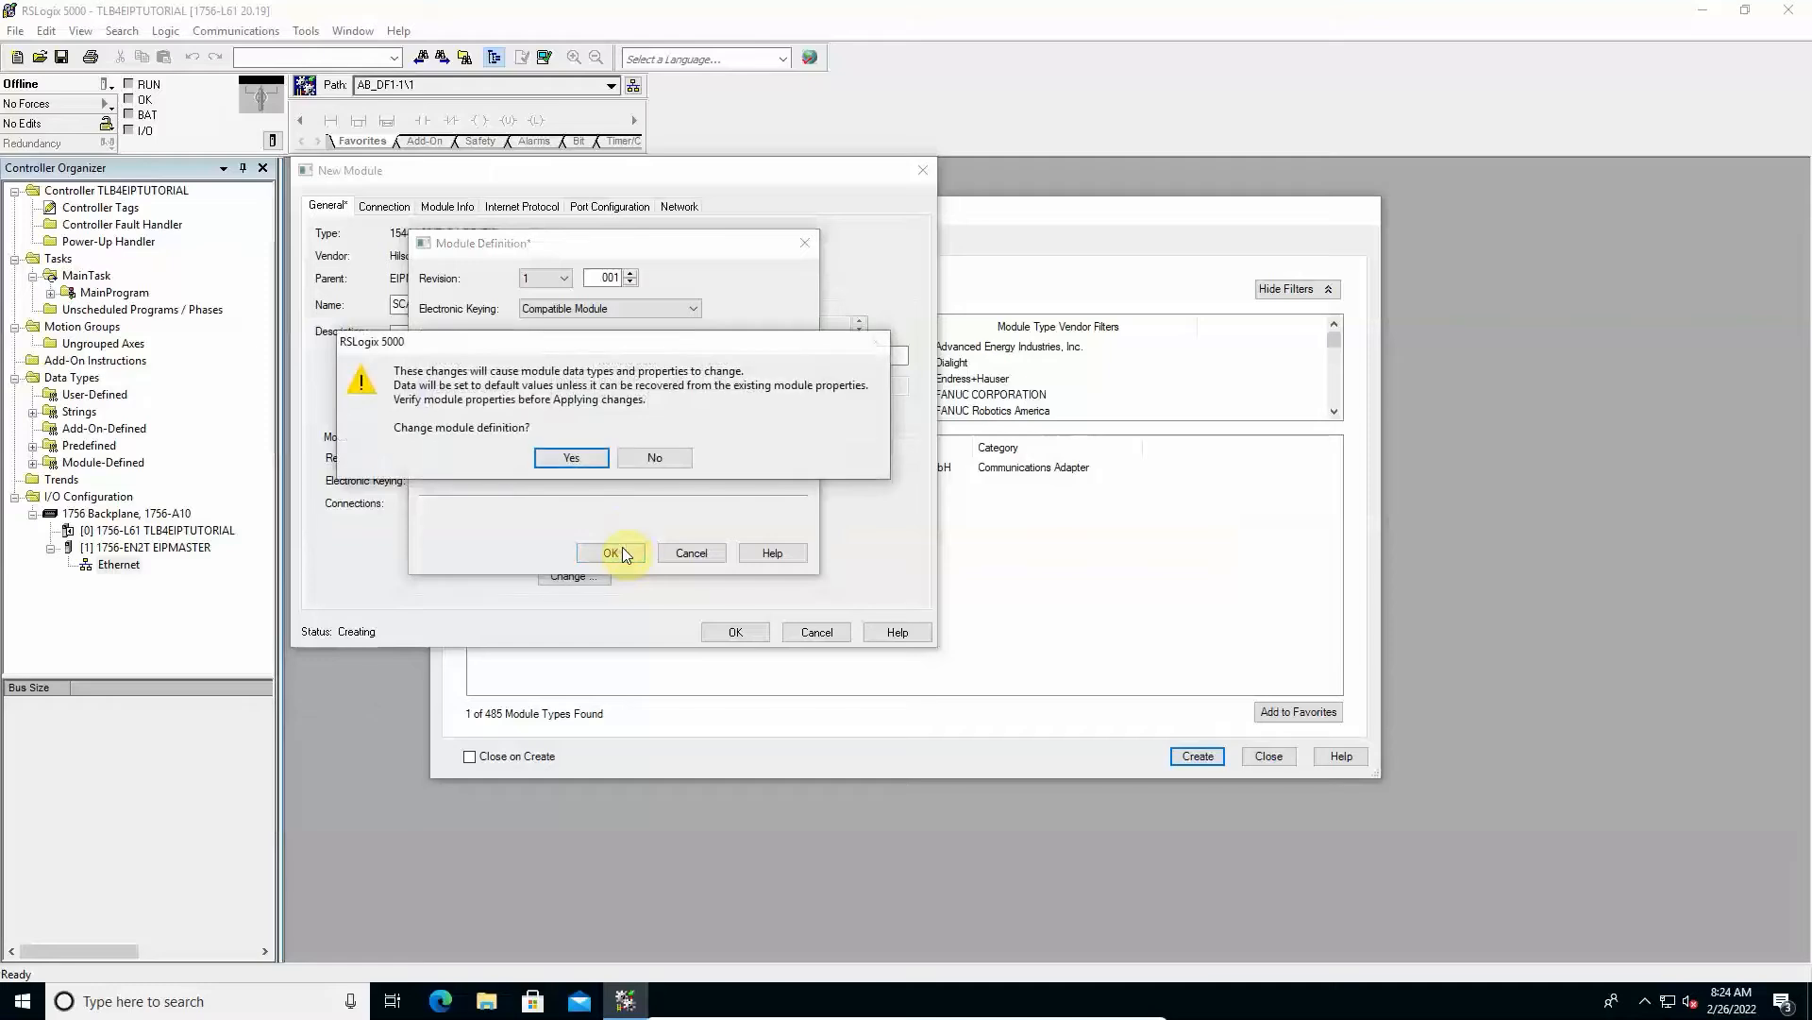
left_click(576, 457)
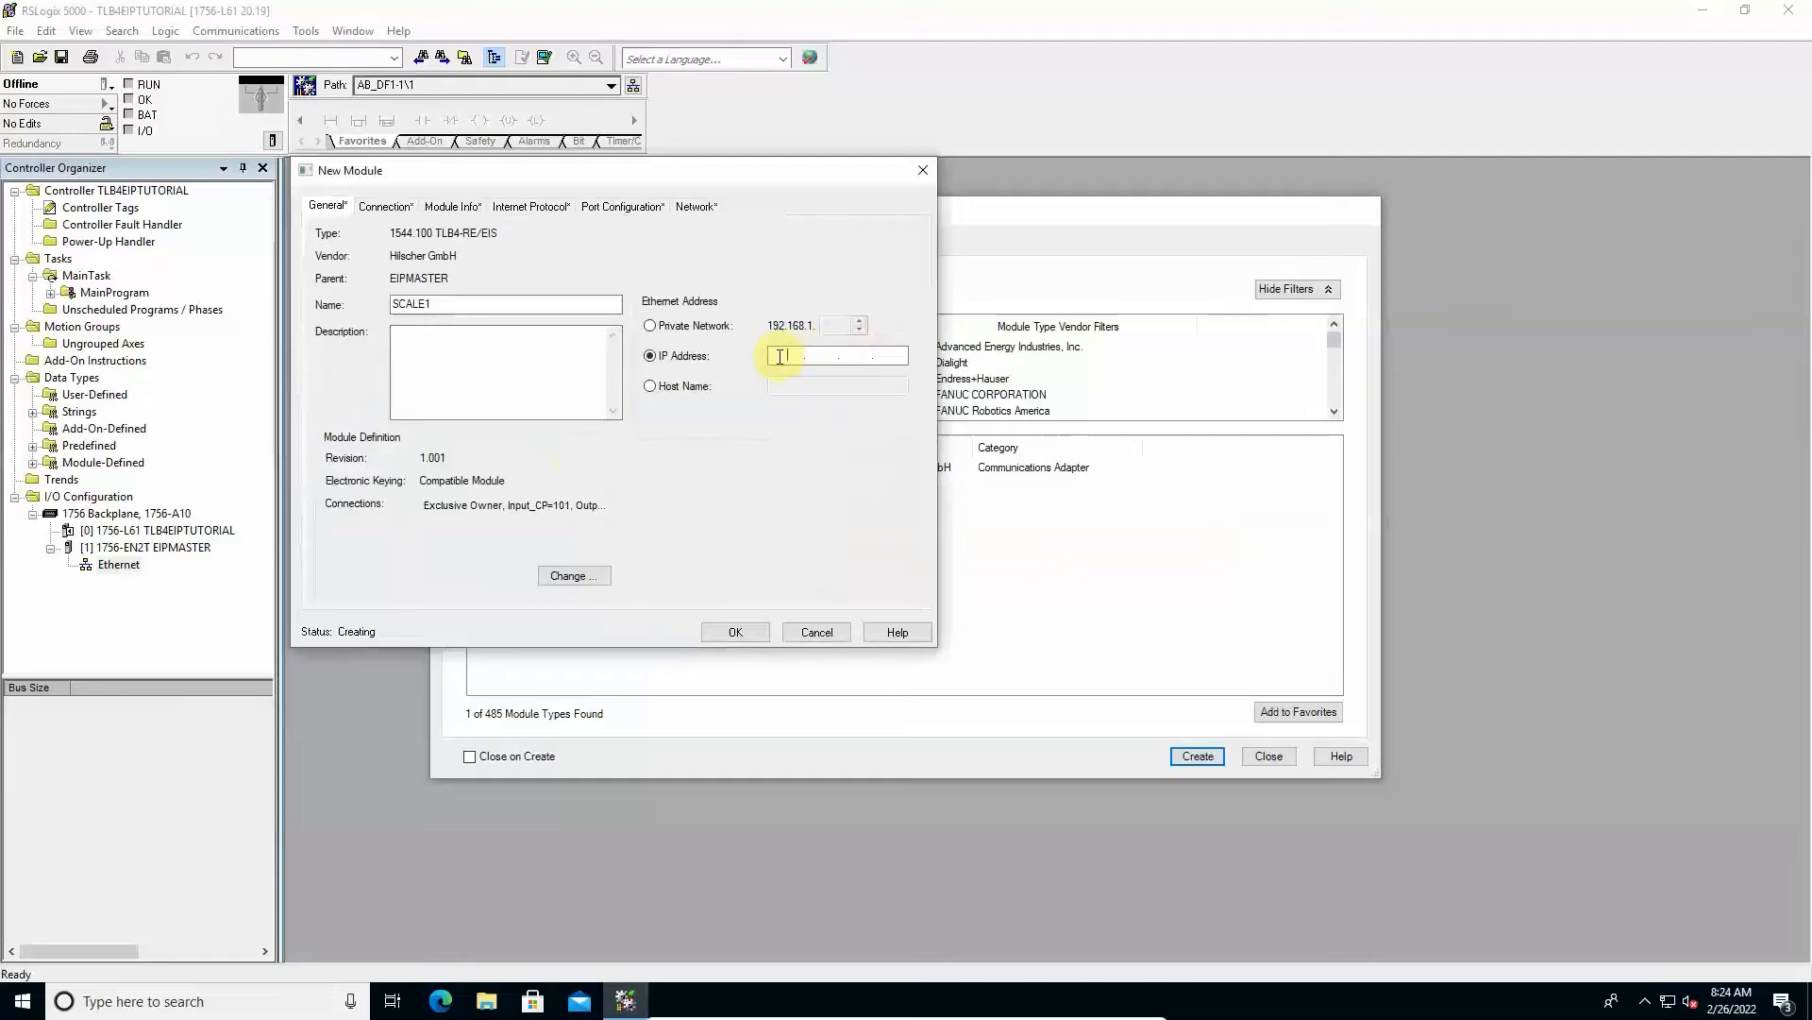
Set the module's IP address to 192.168.1.170, create the module, and close the module catalog
type("192 . 168 . 1 . 170")
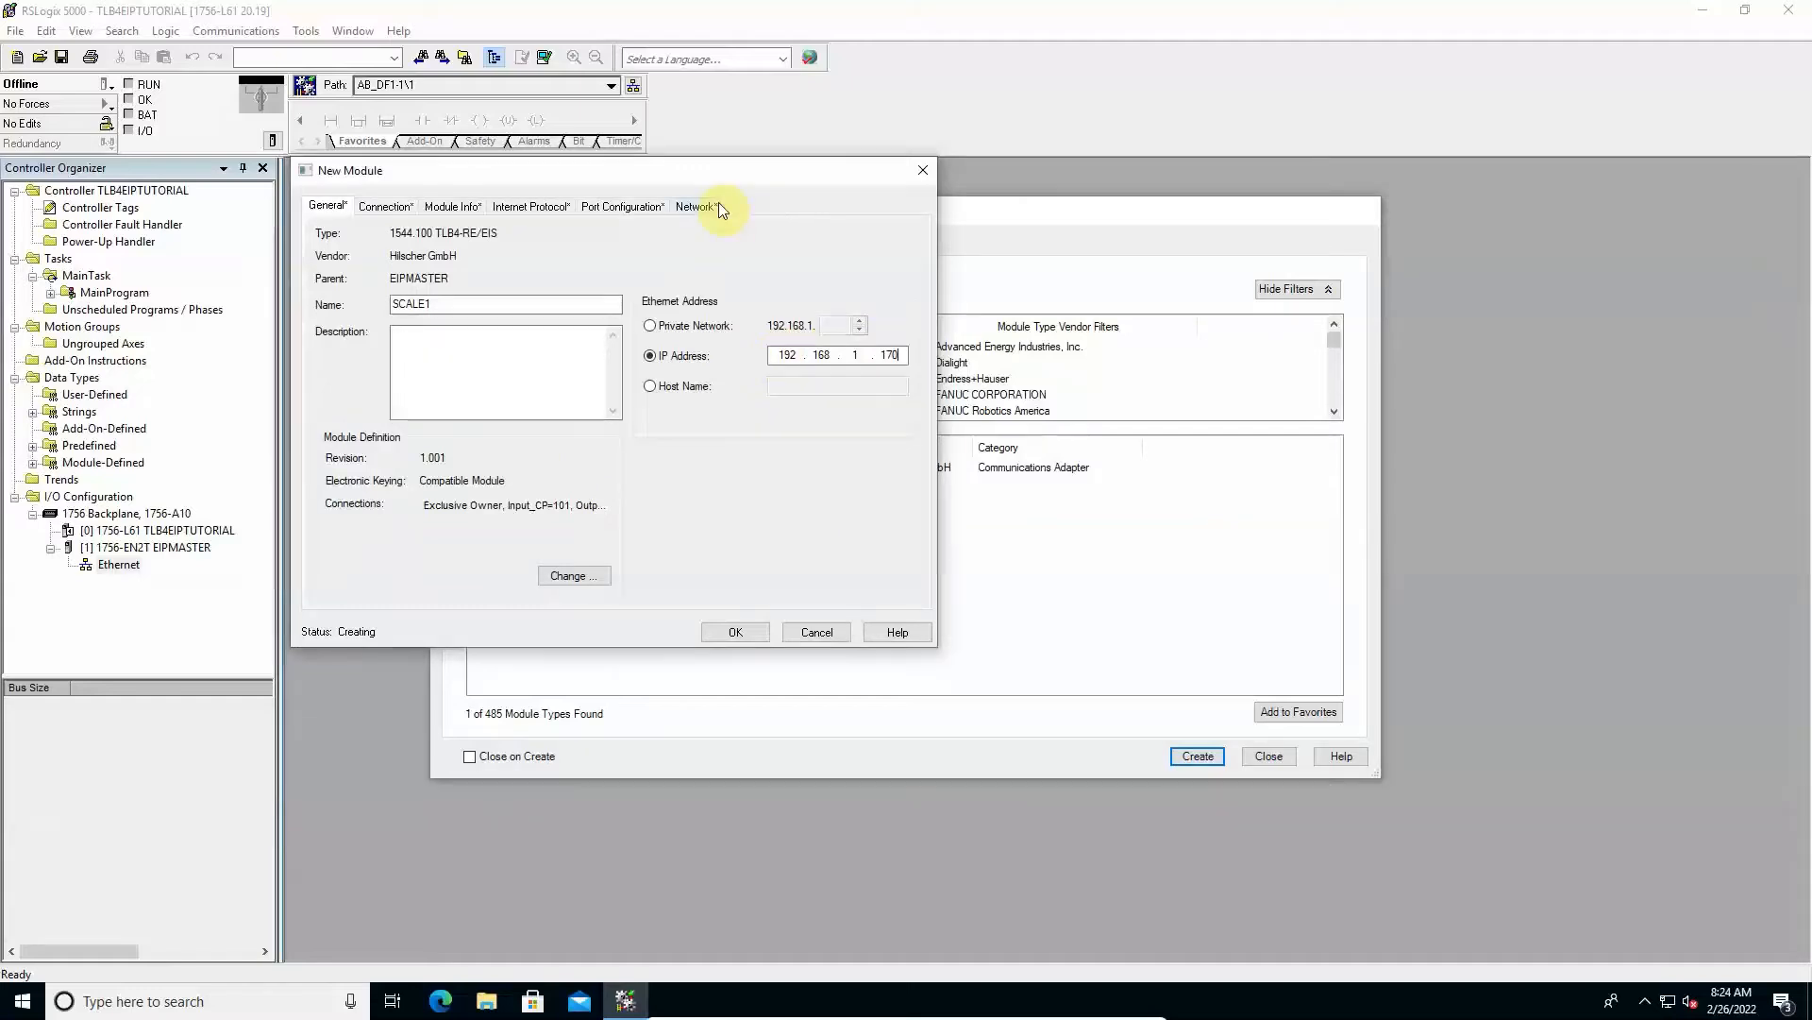
left_click(738, 632)
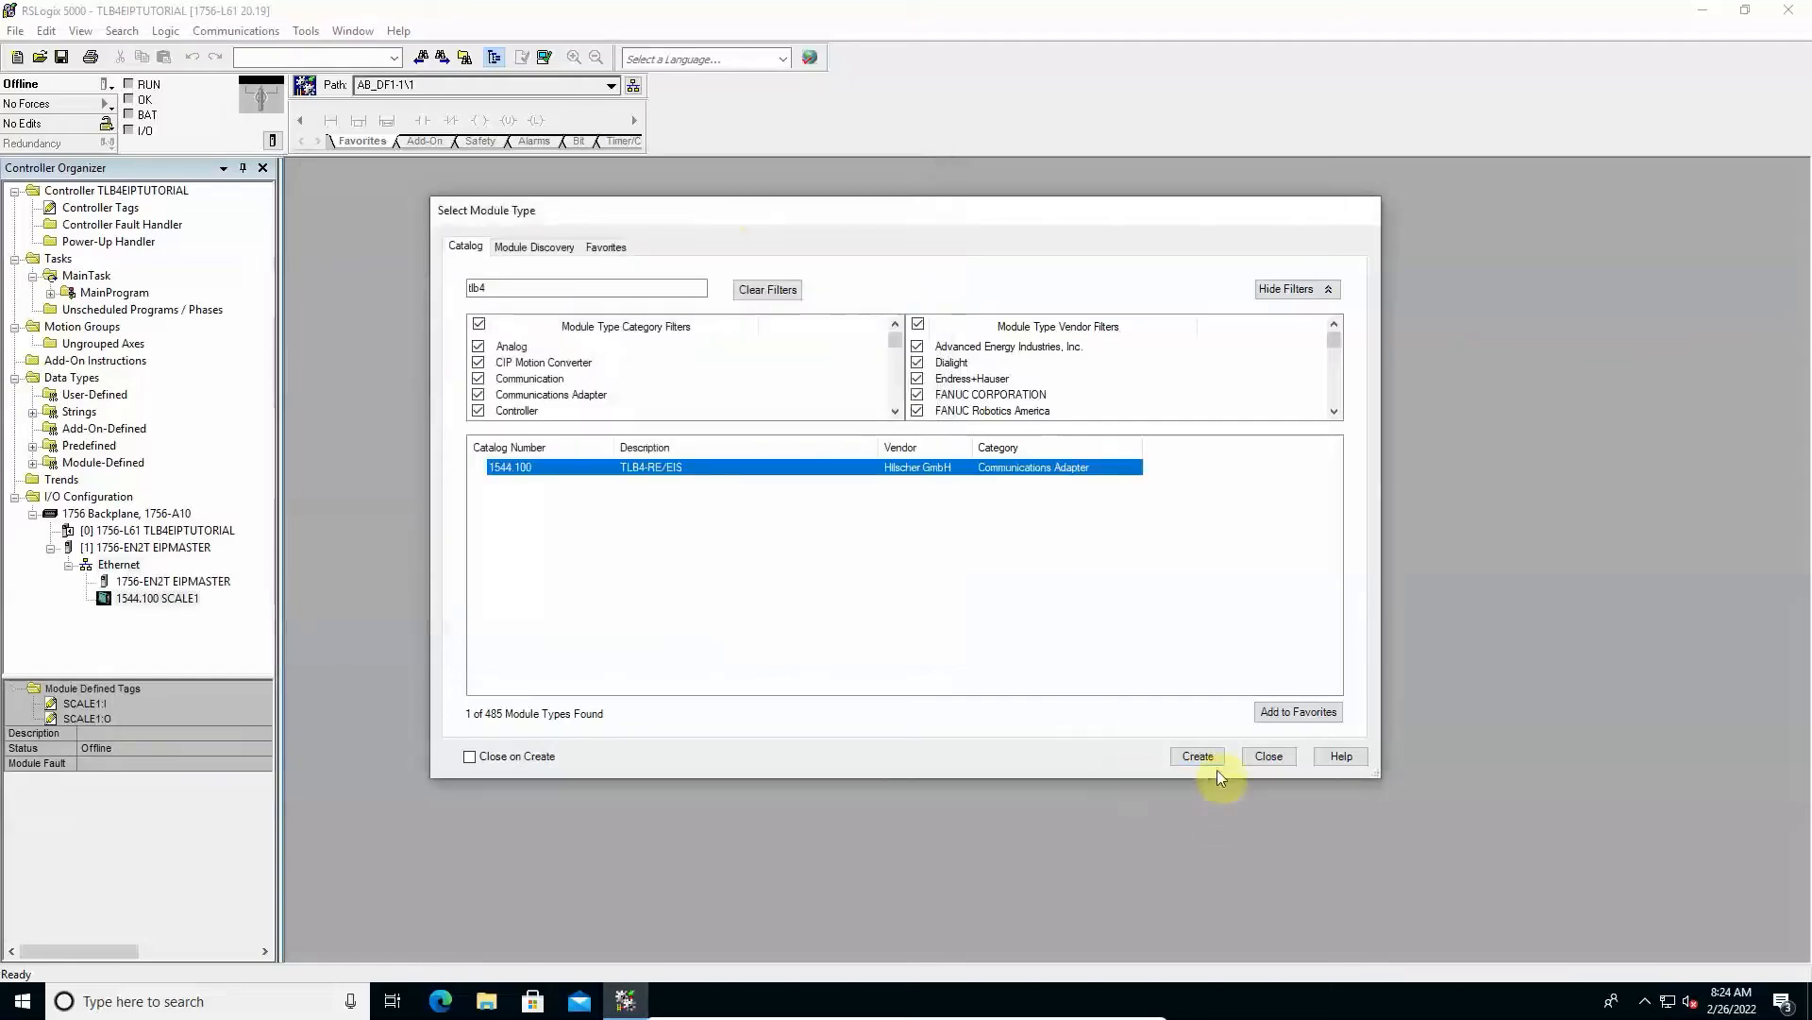
left_click(1261, 757)
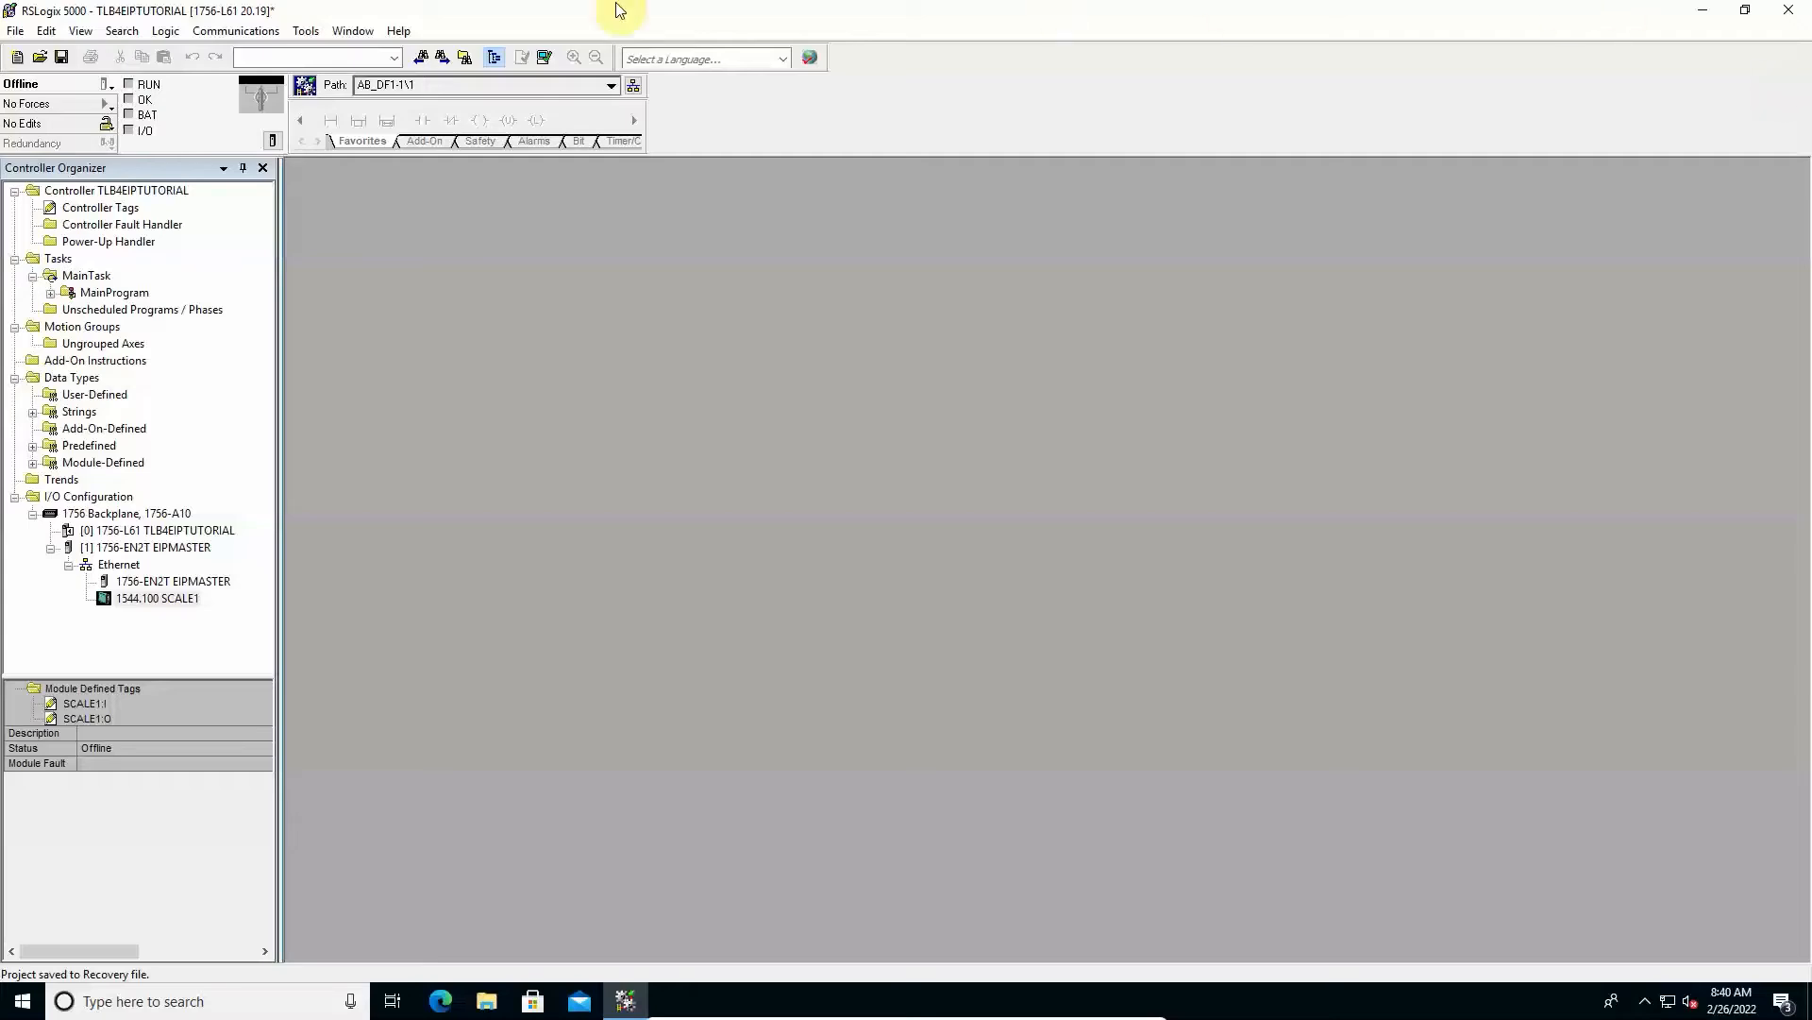
Download the project to the controller and switch the controller back to Remote Run mode
left_click(231, 31)
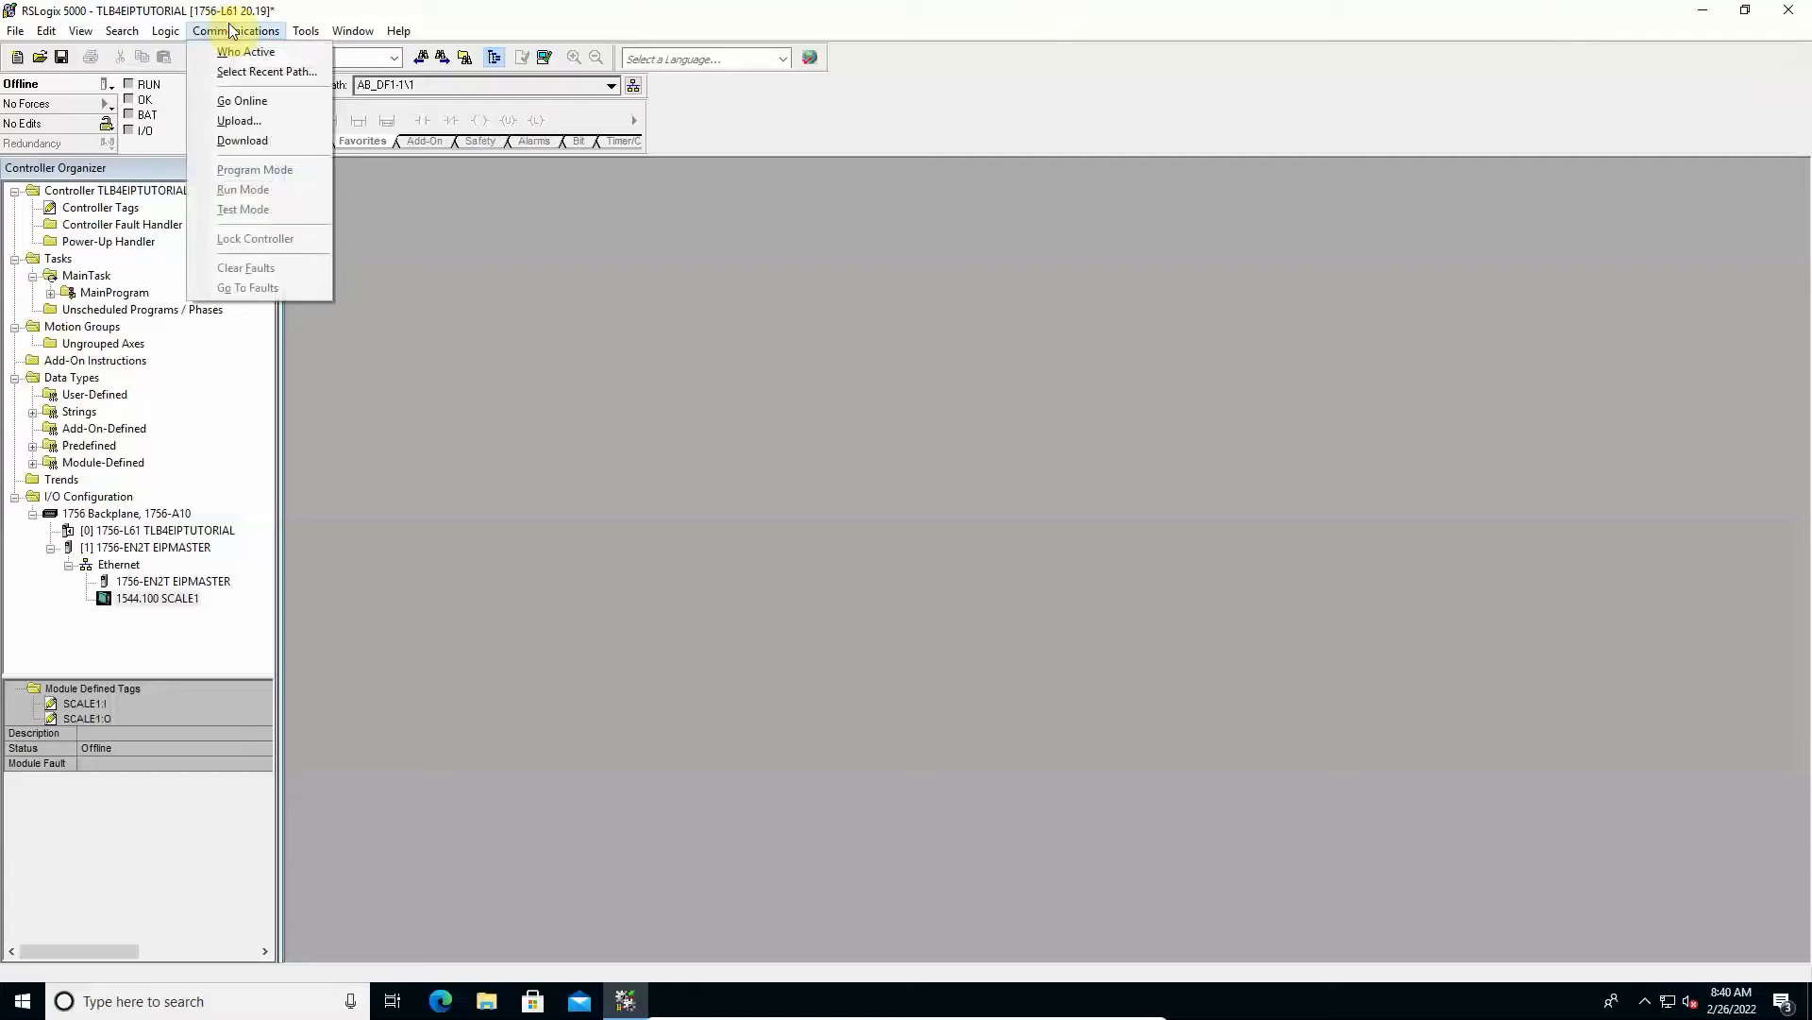
left_click(243, 141)
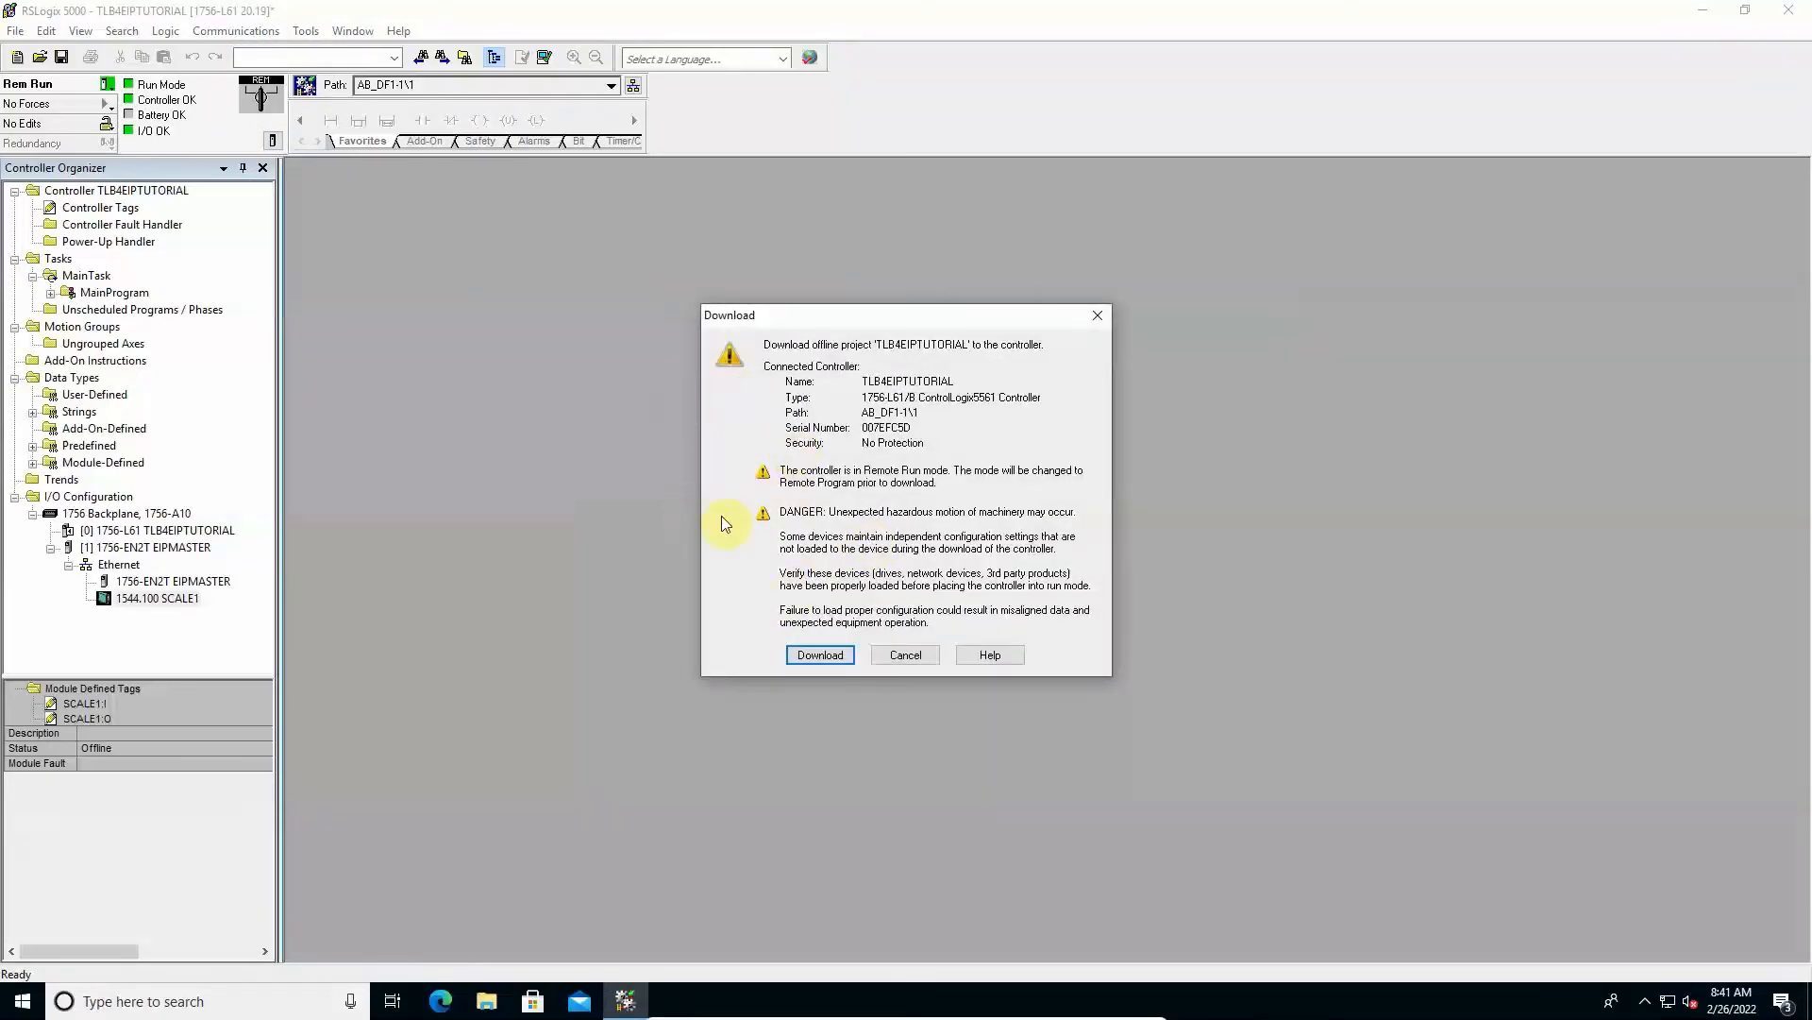
left_click(801, 653)
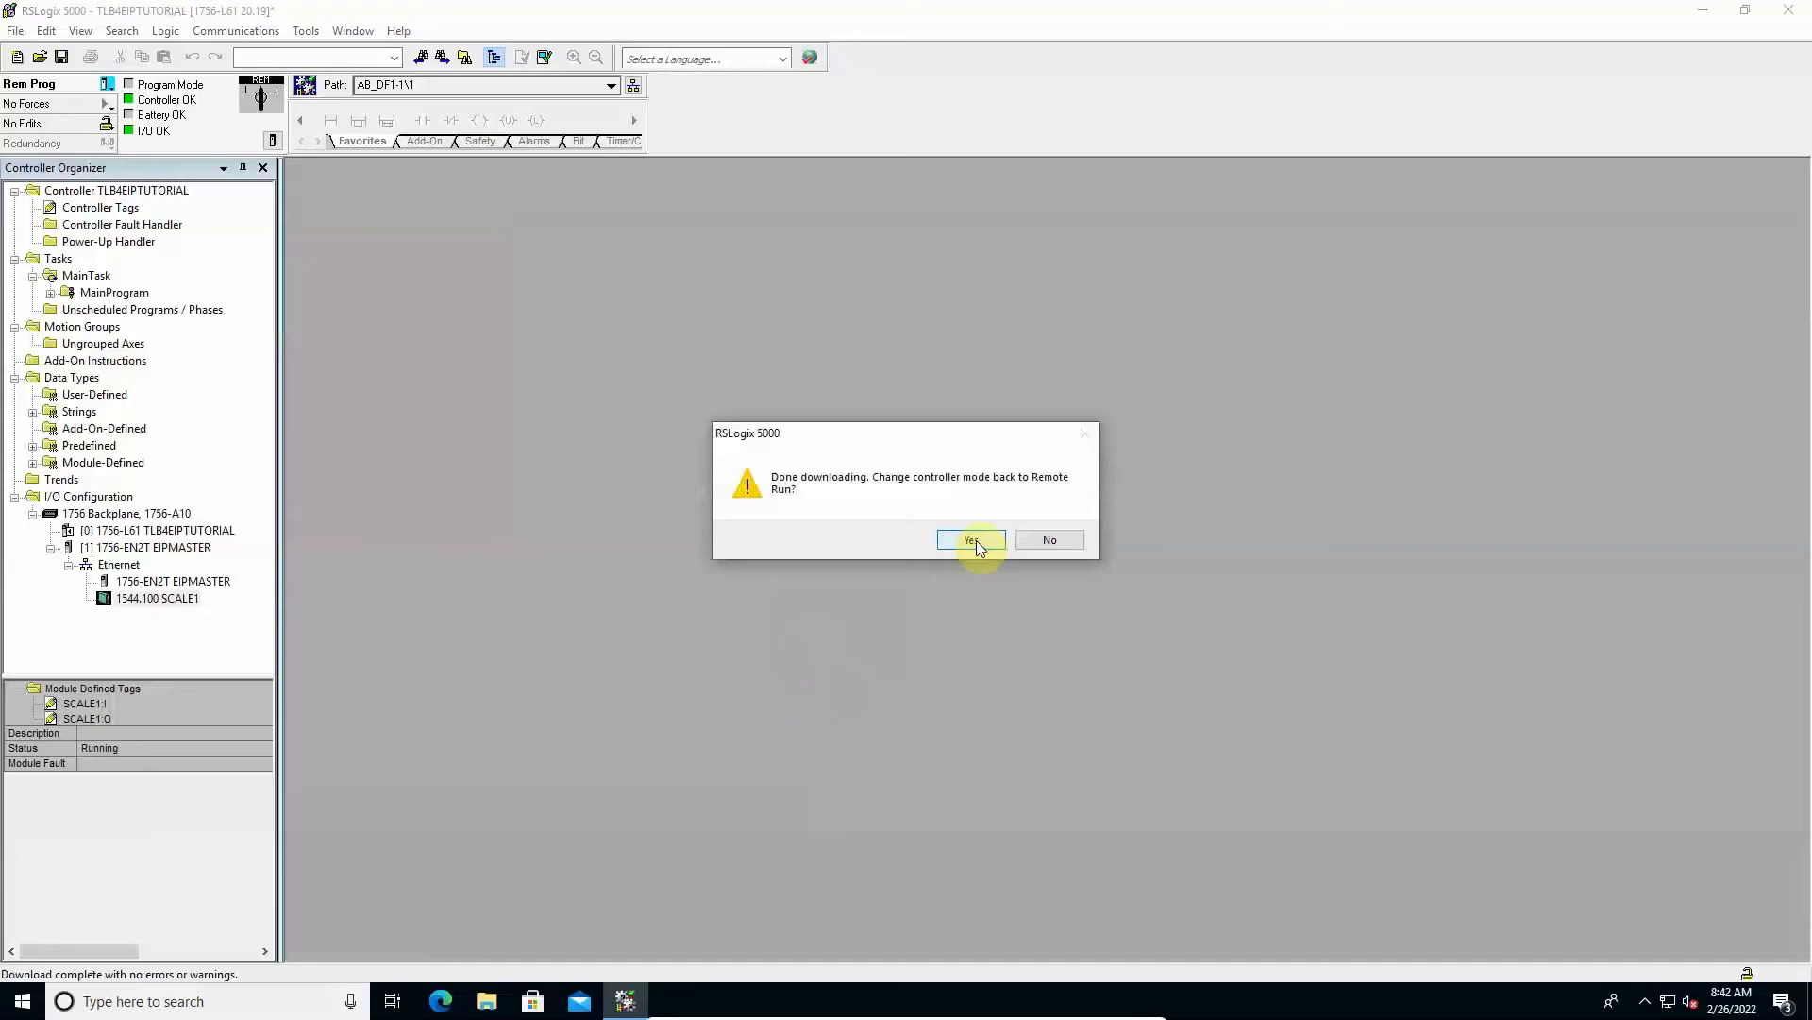
left_click(976, 540)
left_click(976, 540)
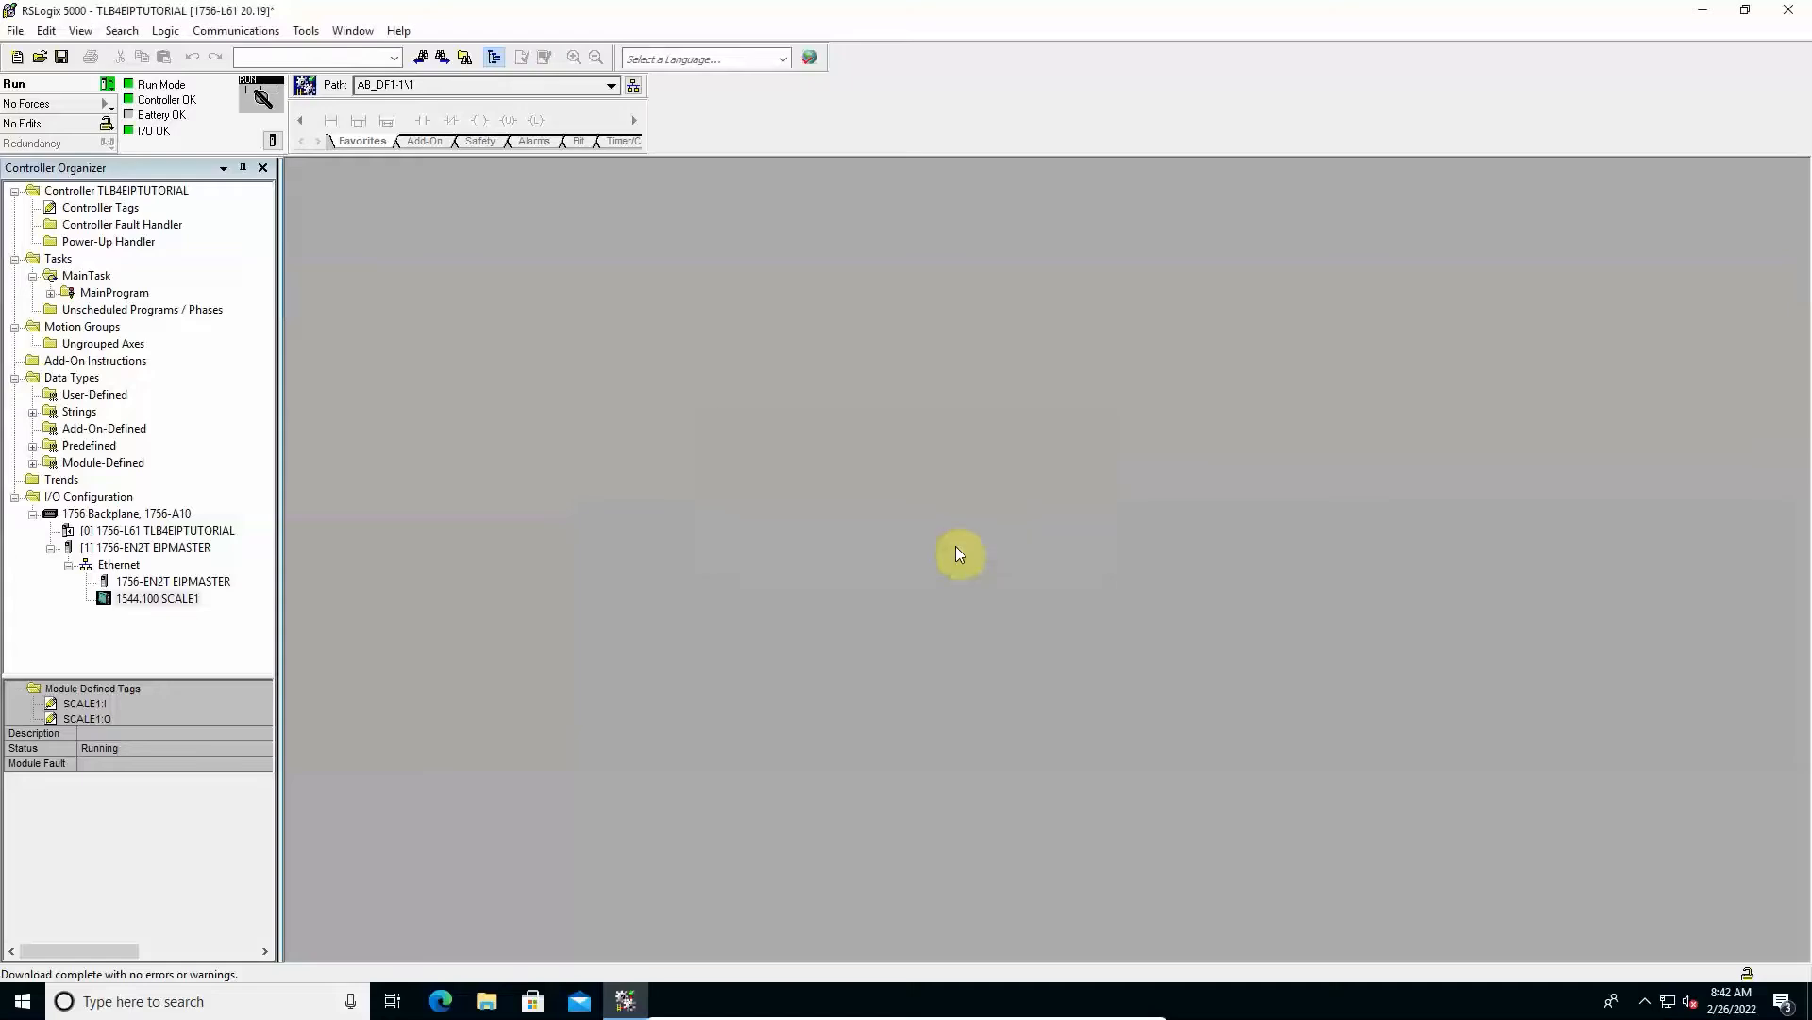
Monitor the controller tags and expand the SCALE1:I input tag to view its members
left_click(166, 31)
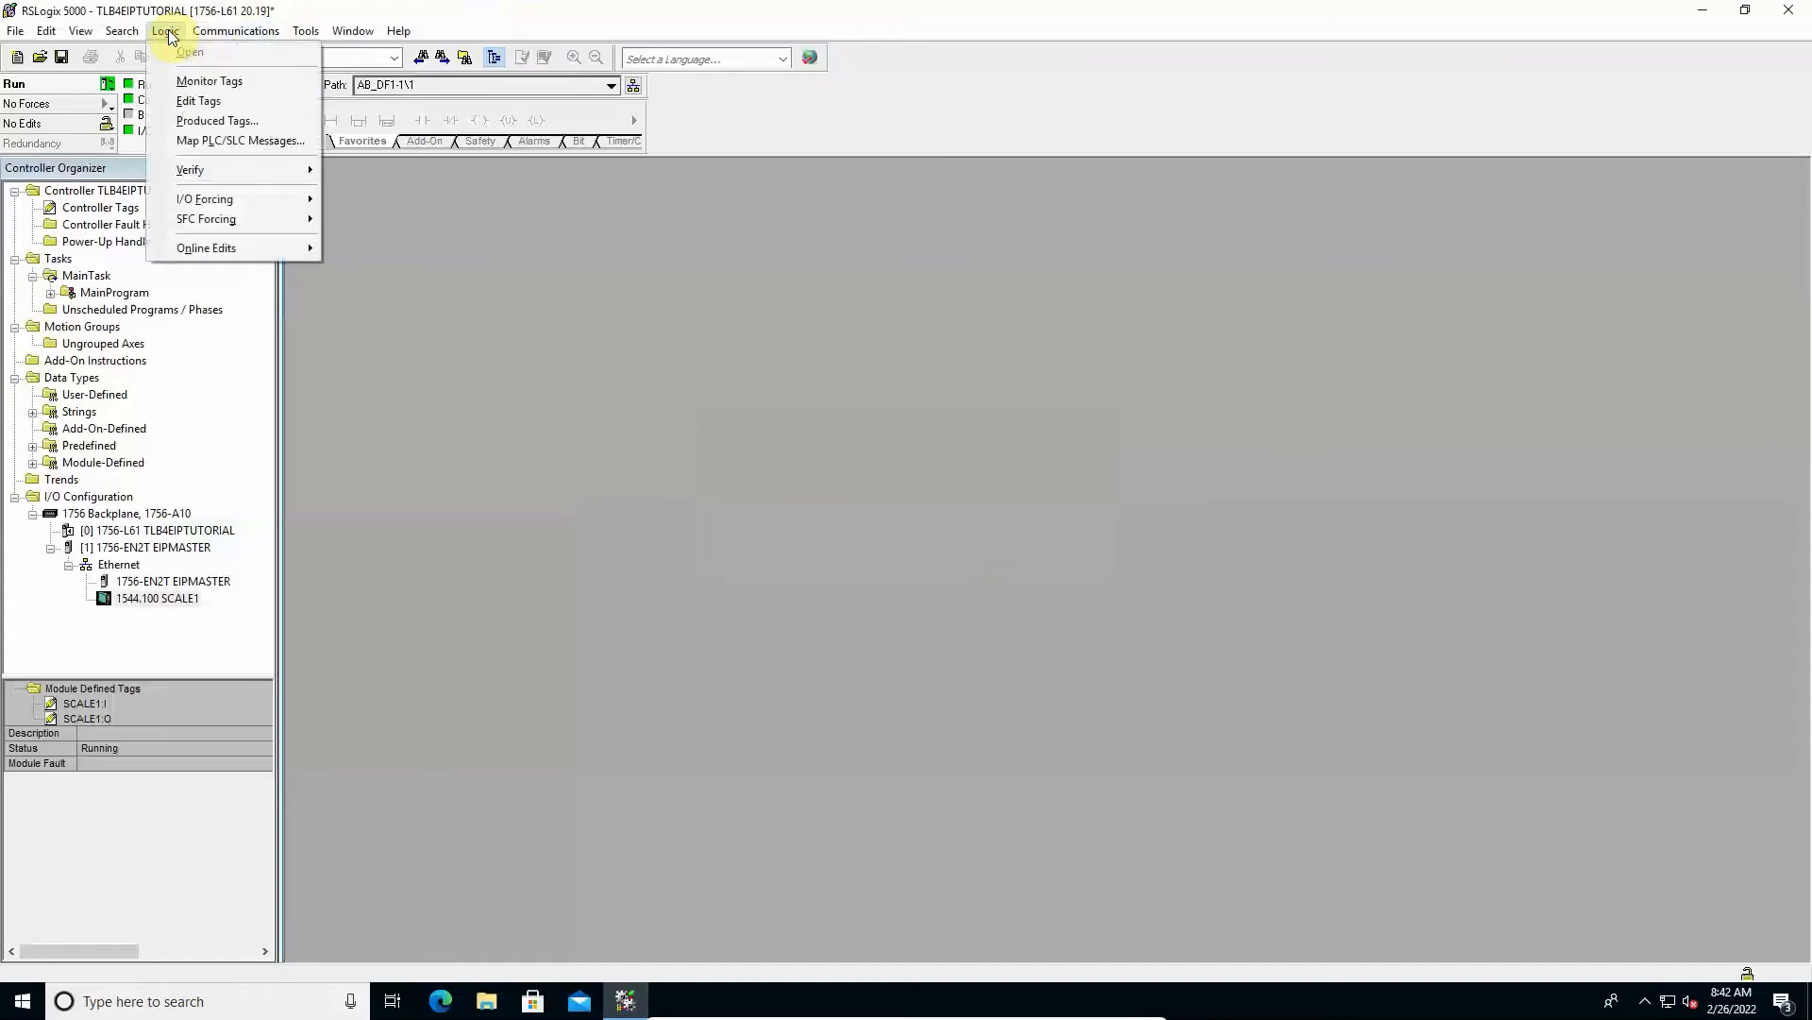
left_click(208, 84)
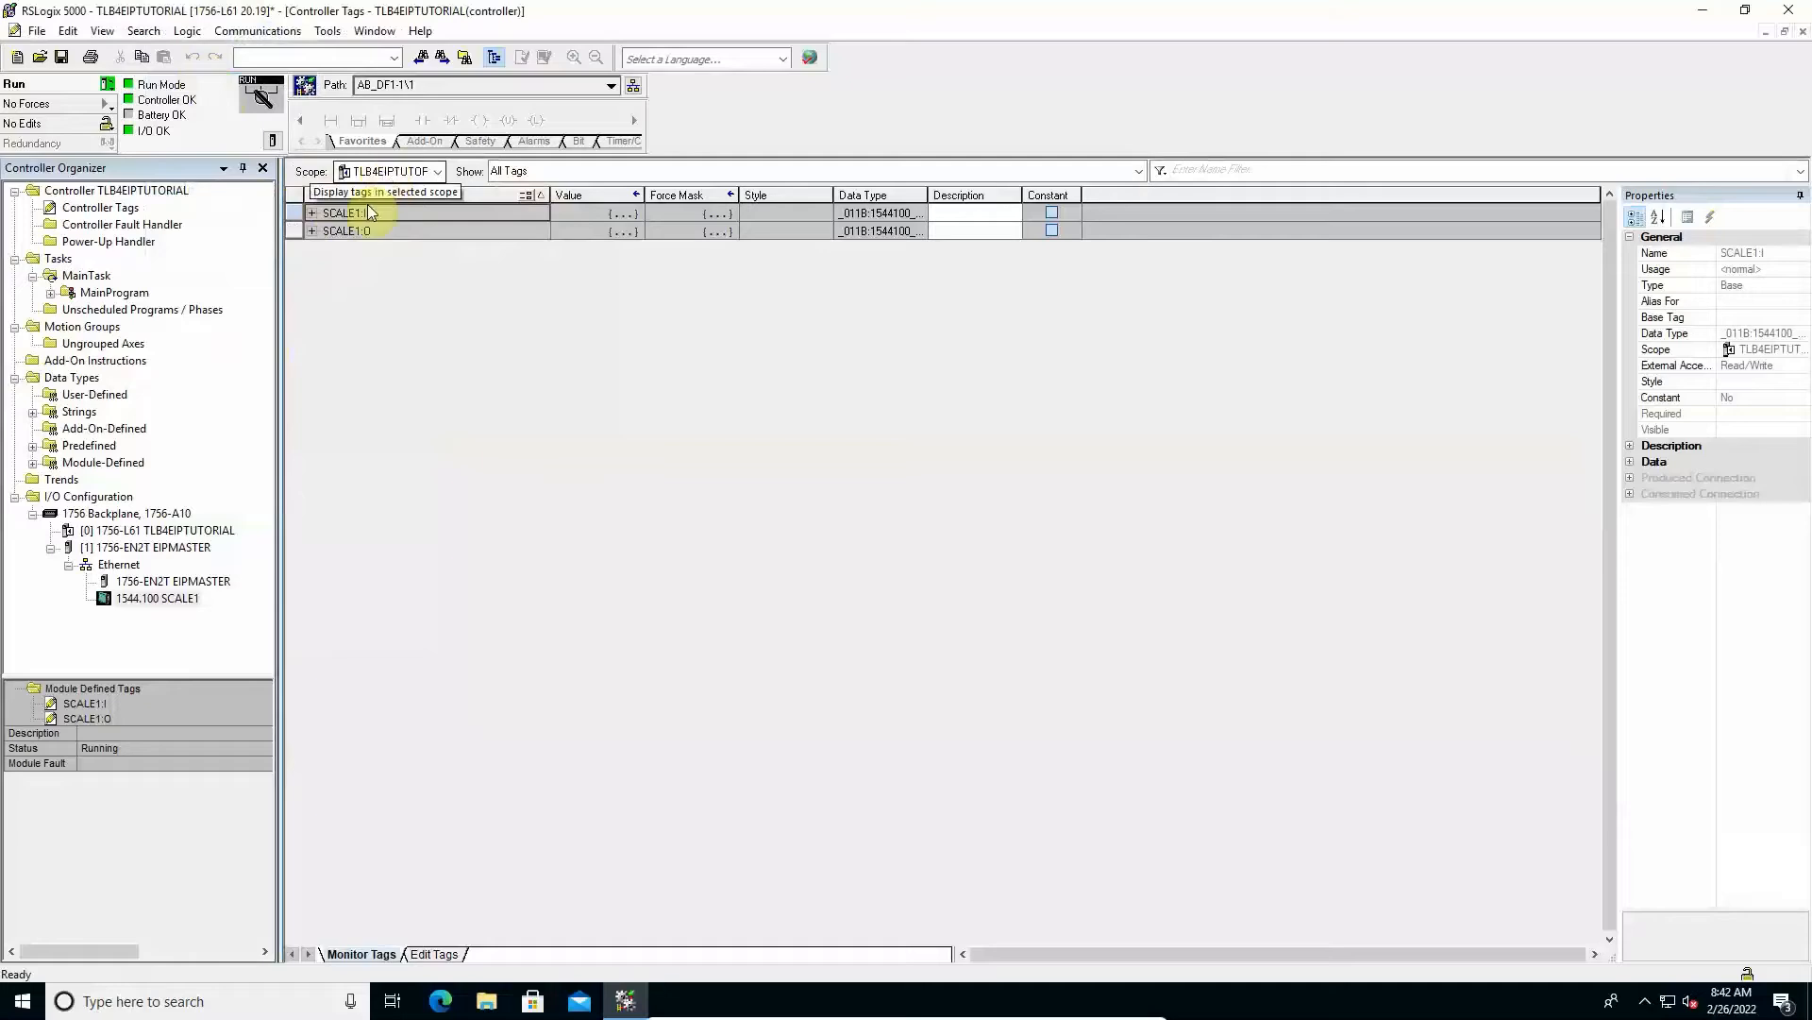
left_click(311, 214)
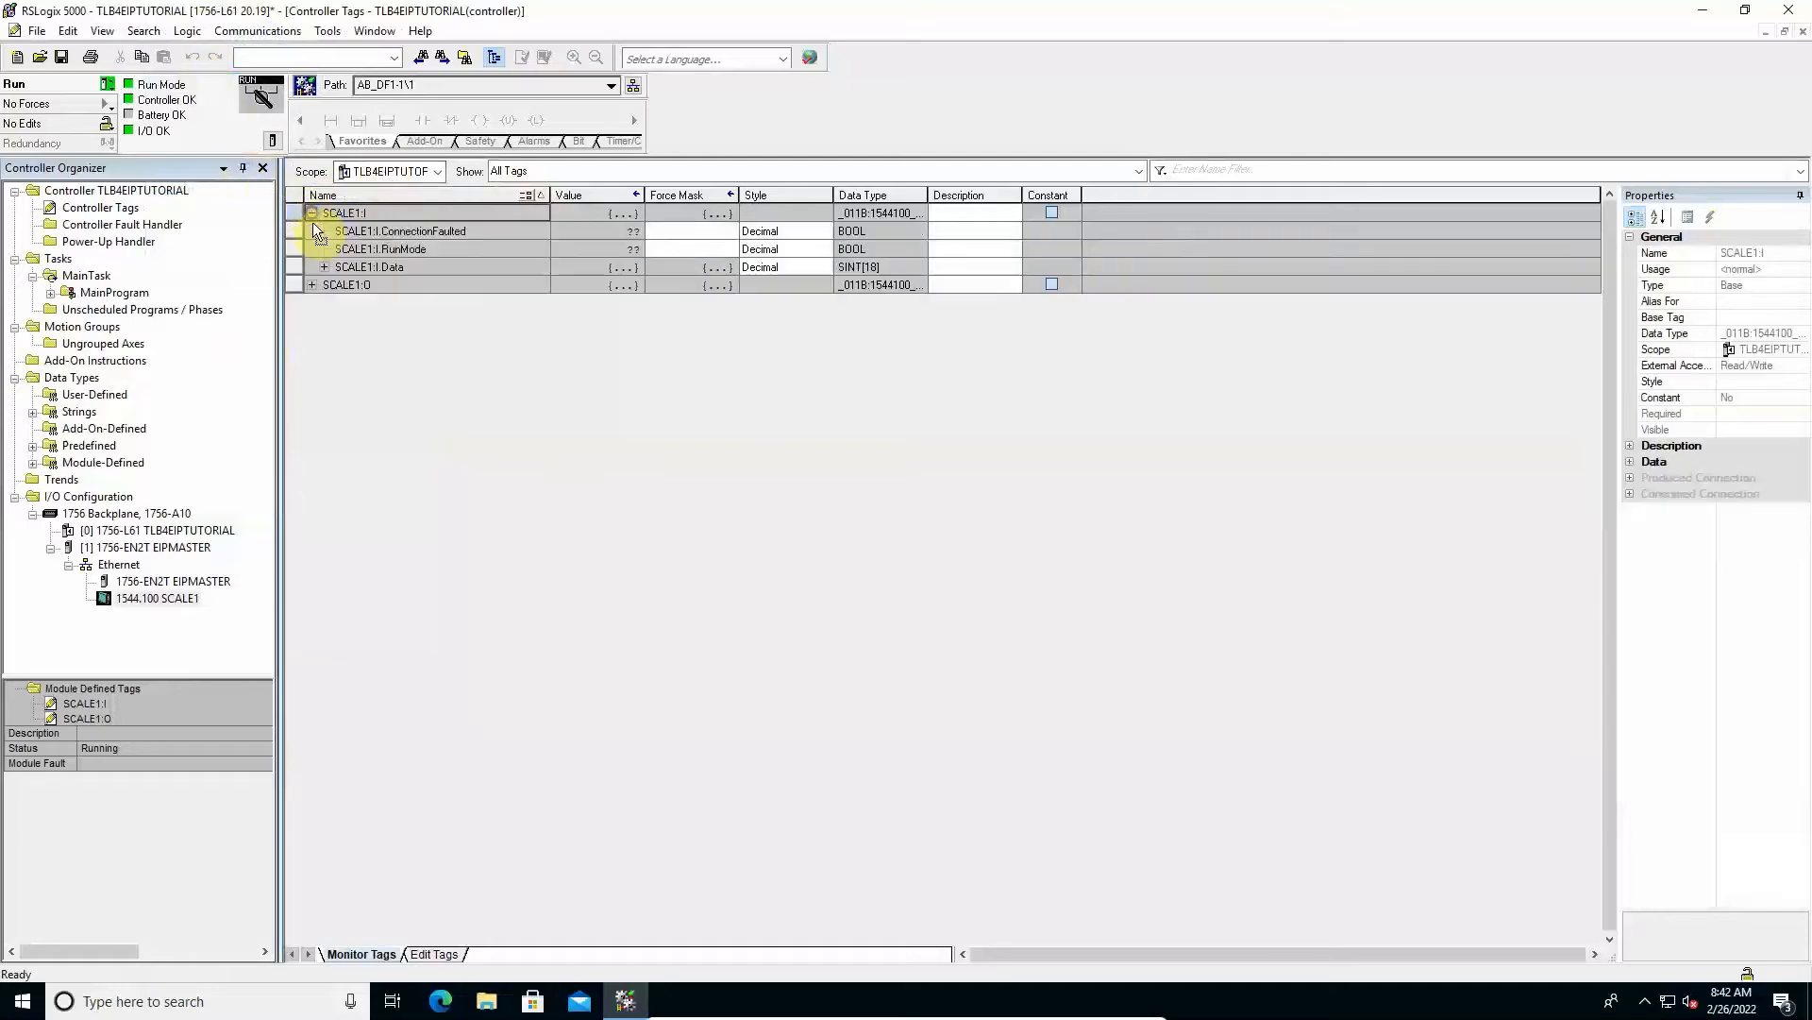
Expand the SCALE1:O tag and both the SCALE1:O.Data and SCALE1:I.Data arrays to show their individual bytes
left_click(312, 283)
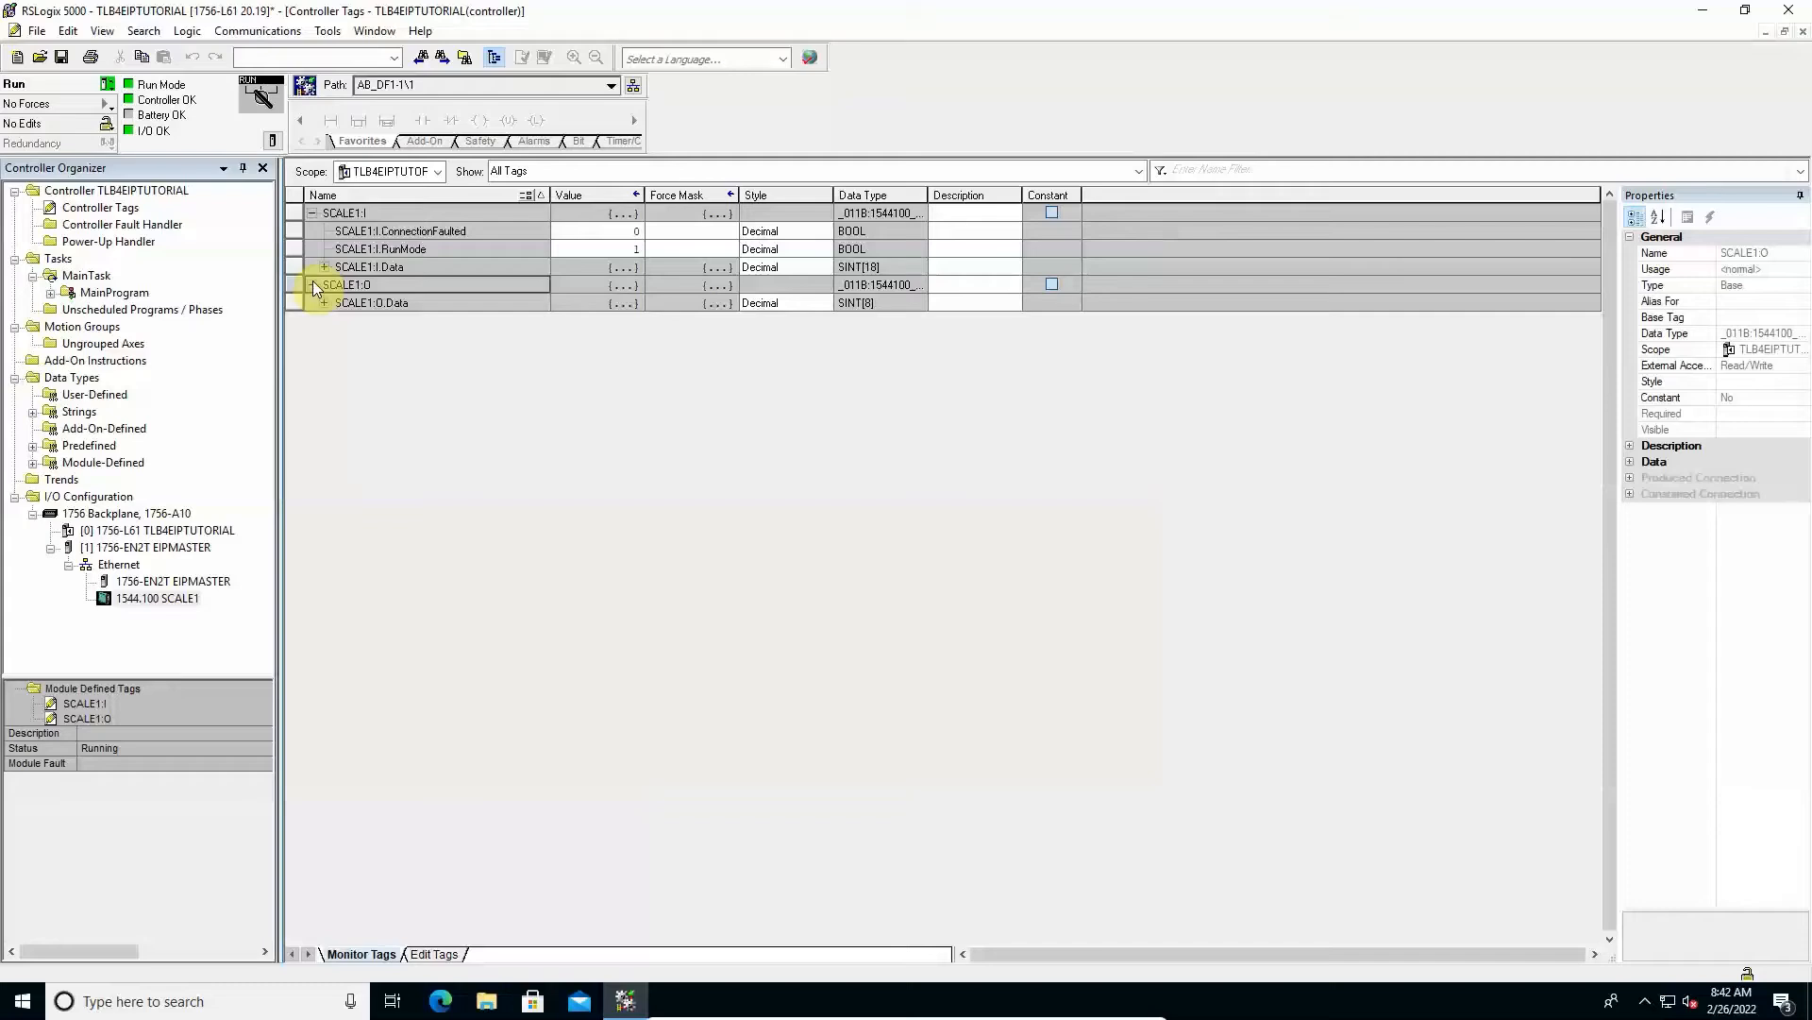
left_click(323, 302)
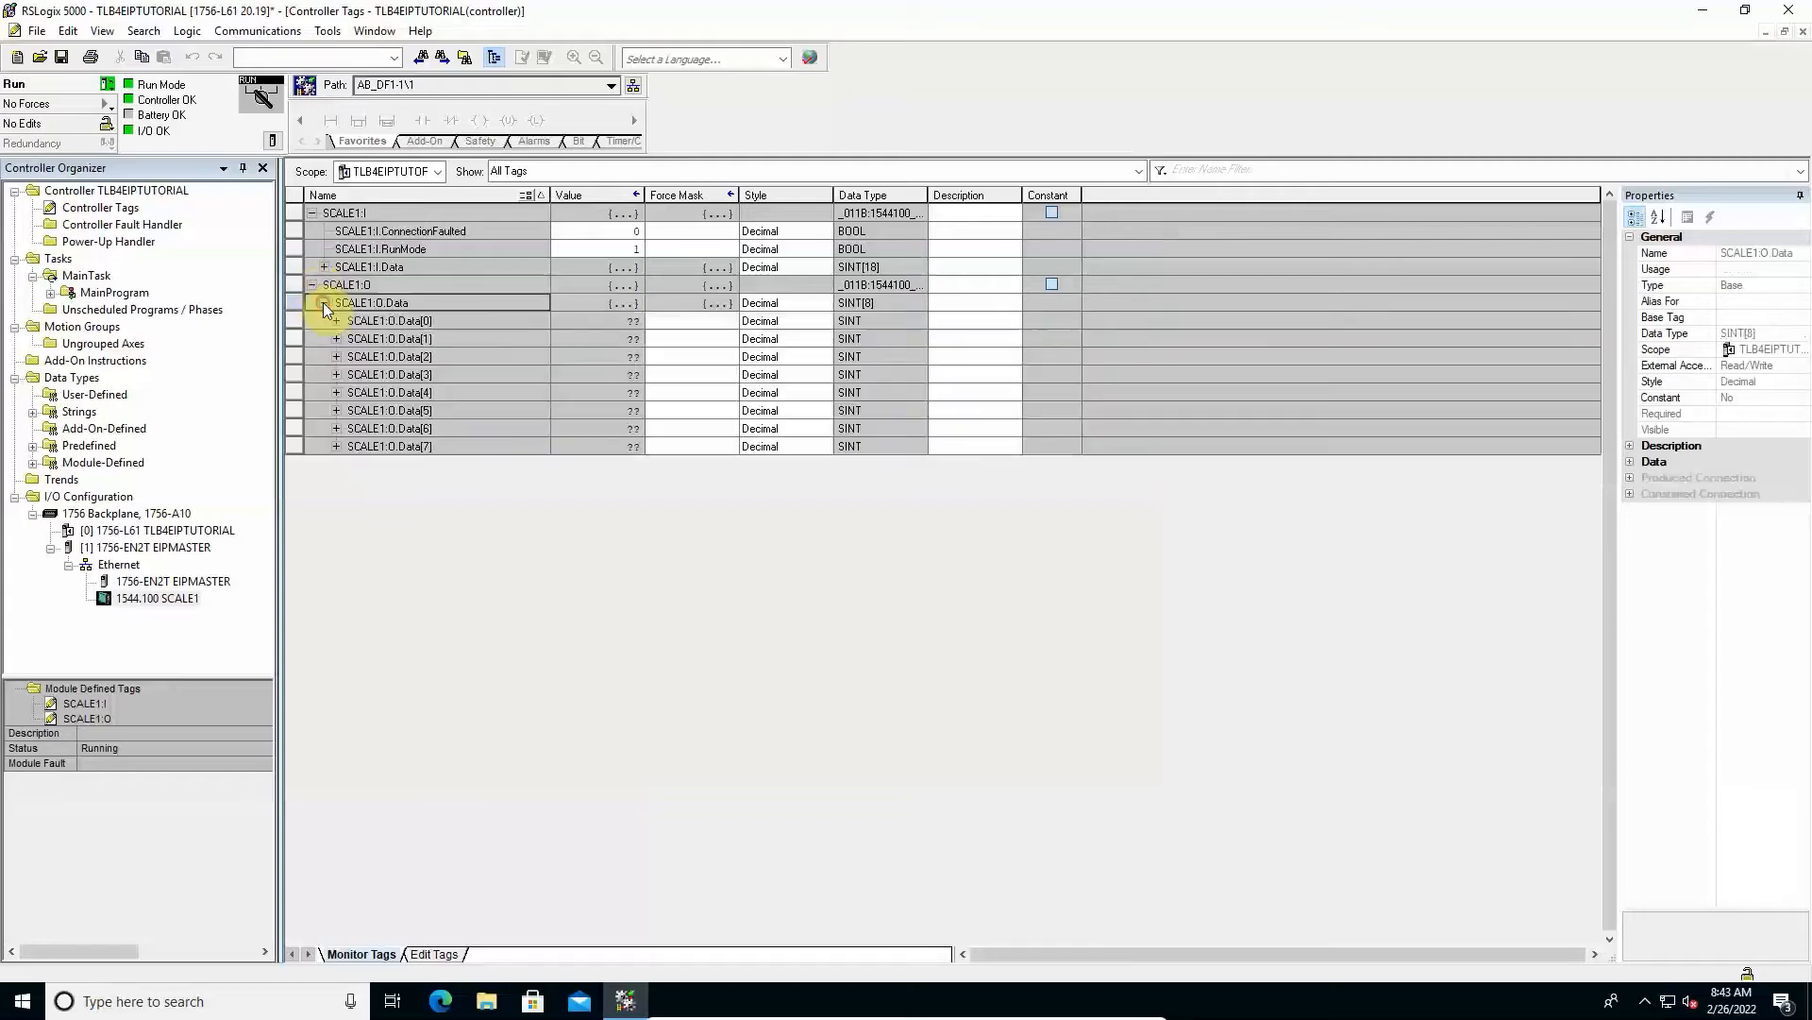
left_click(324, 266)
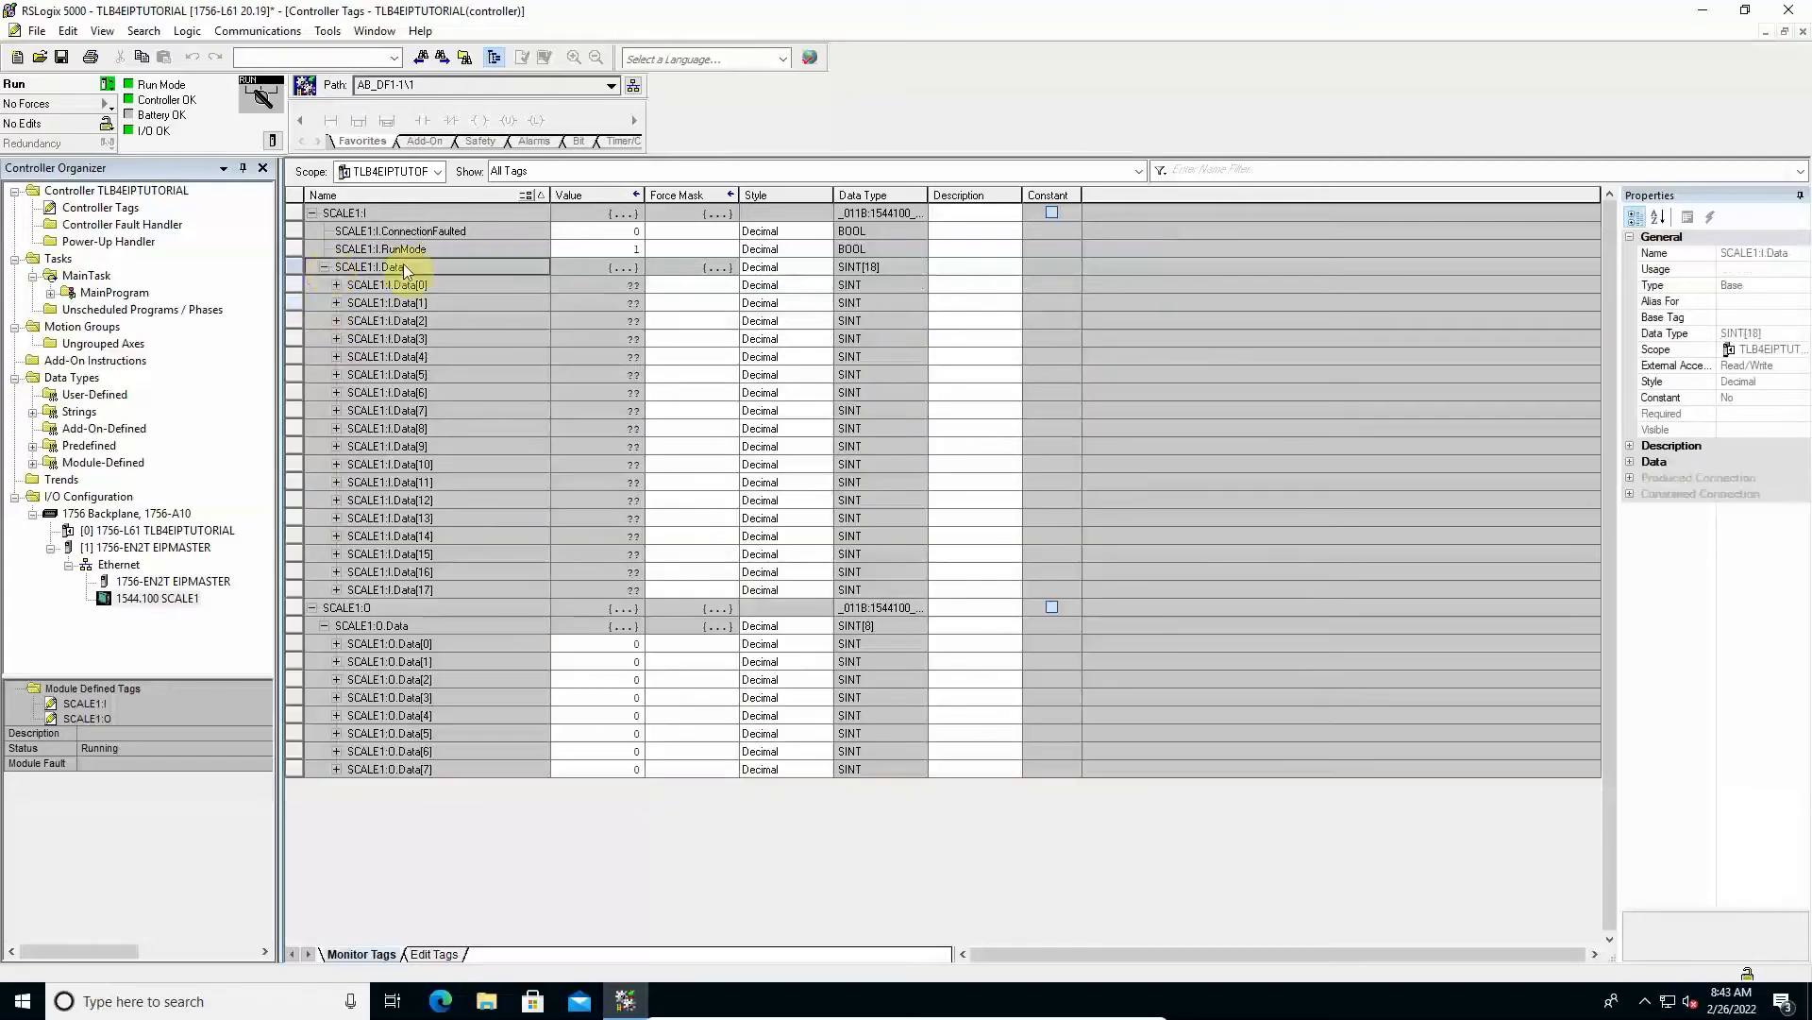
Set the display style of the SCALE1:I.Data and SCALE1:O.Data arrays to Hex
left_click(800, 268)
left_click(802, 269)
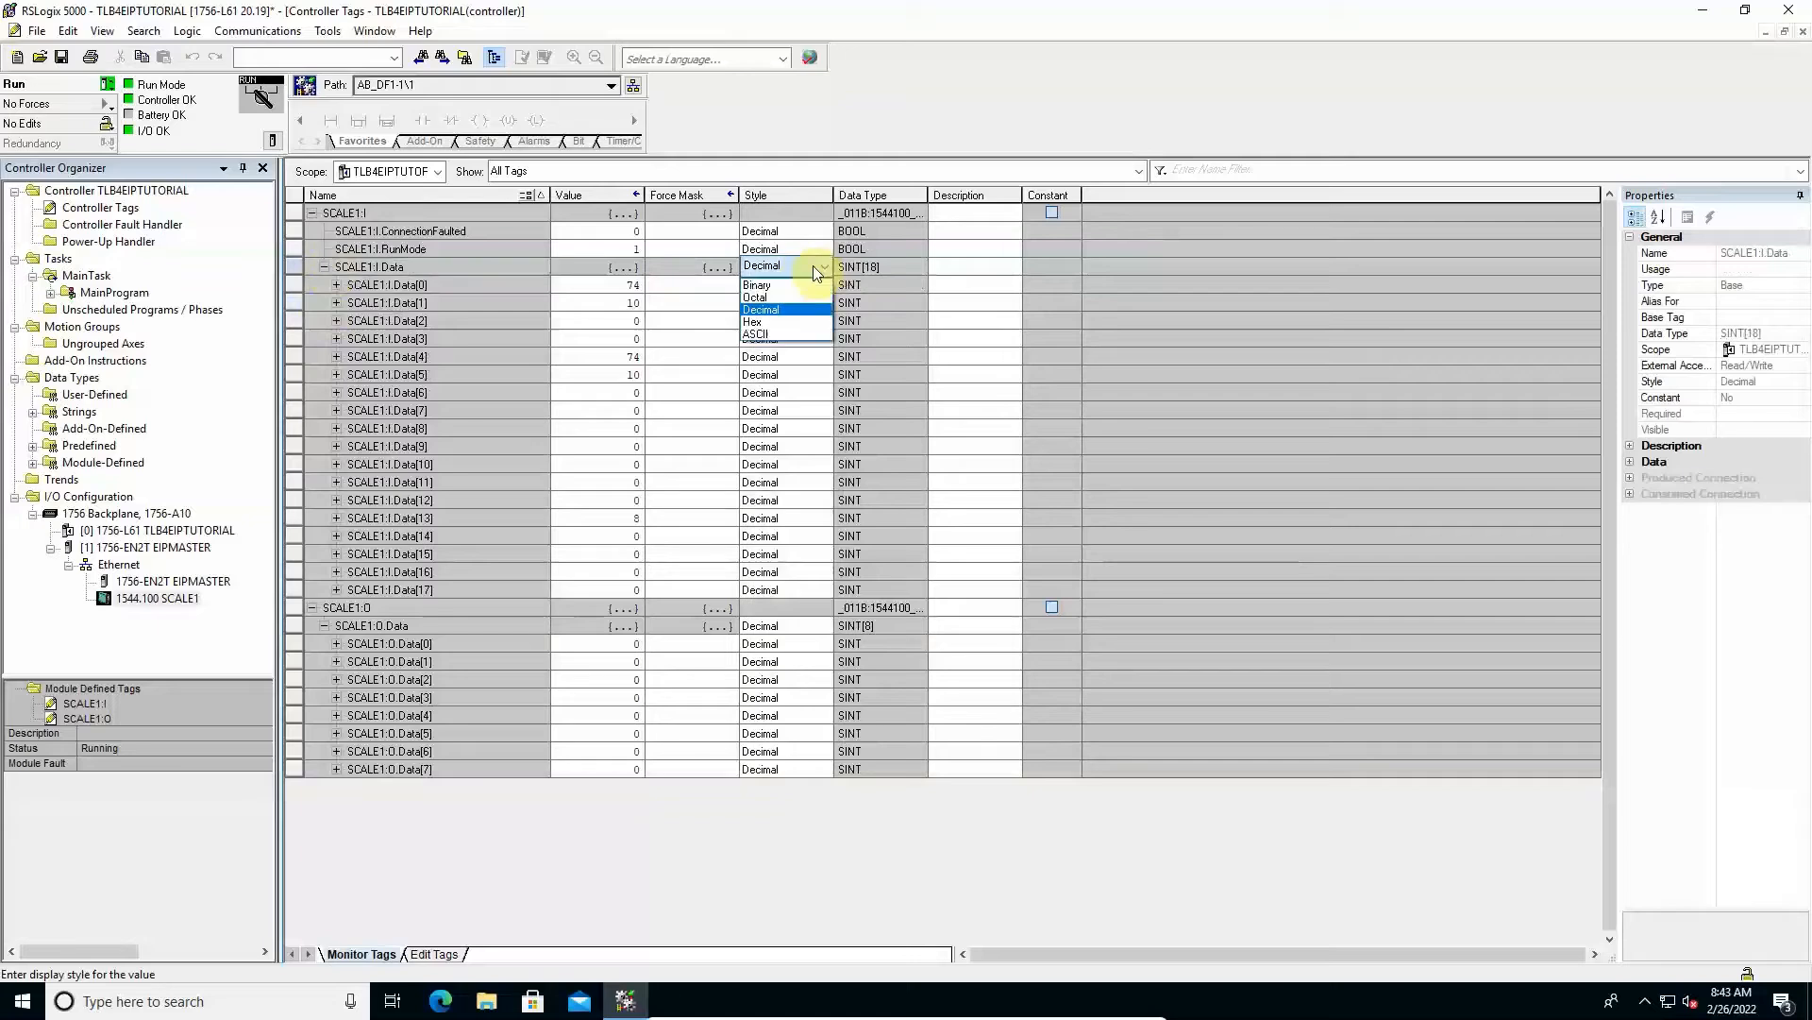
left_click(752, 321)
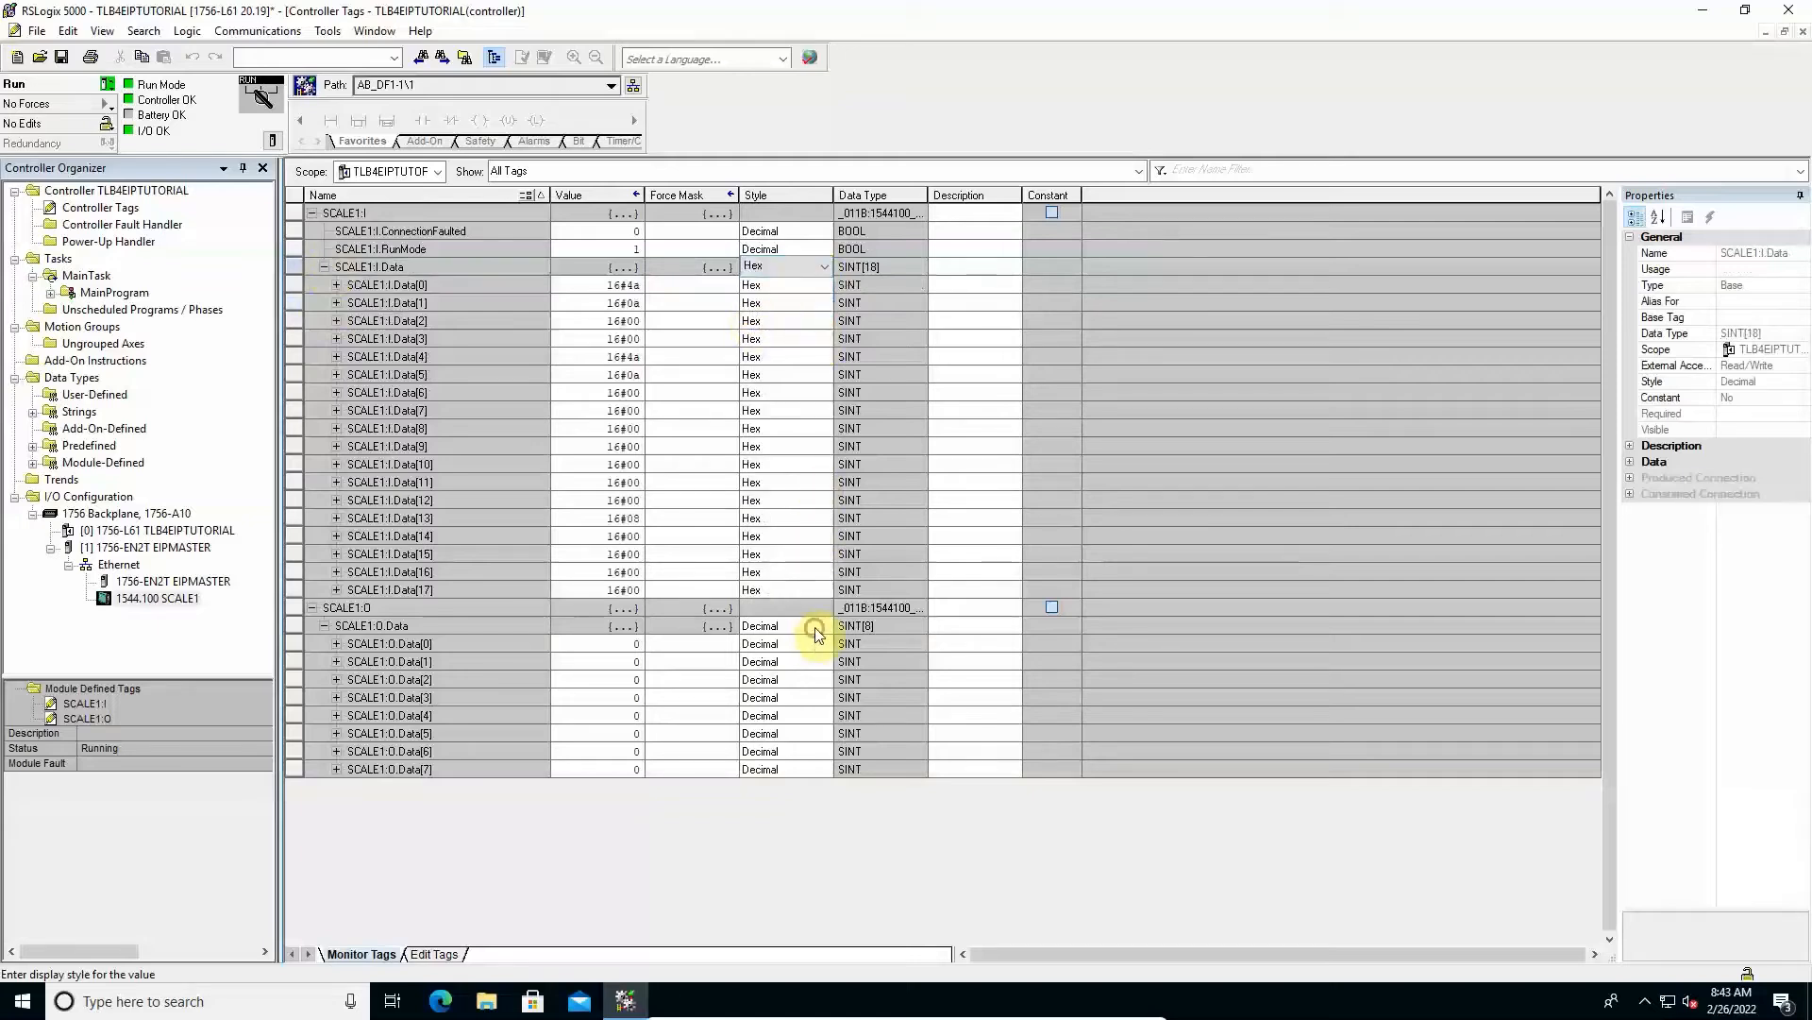
left_click(813, 626)
left_click(813, 626)
left_click(756, 682)
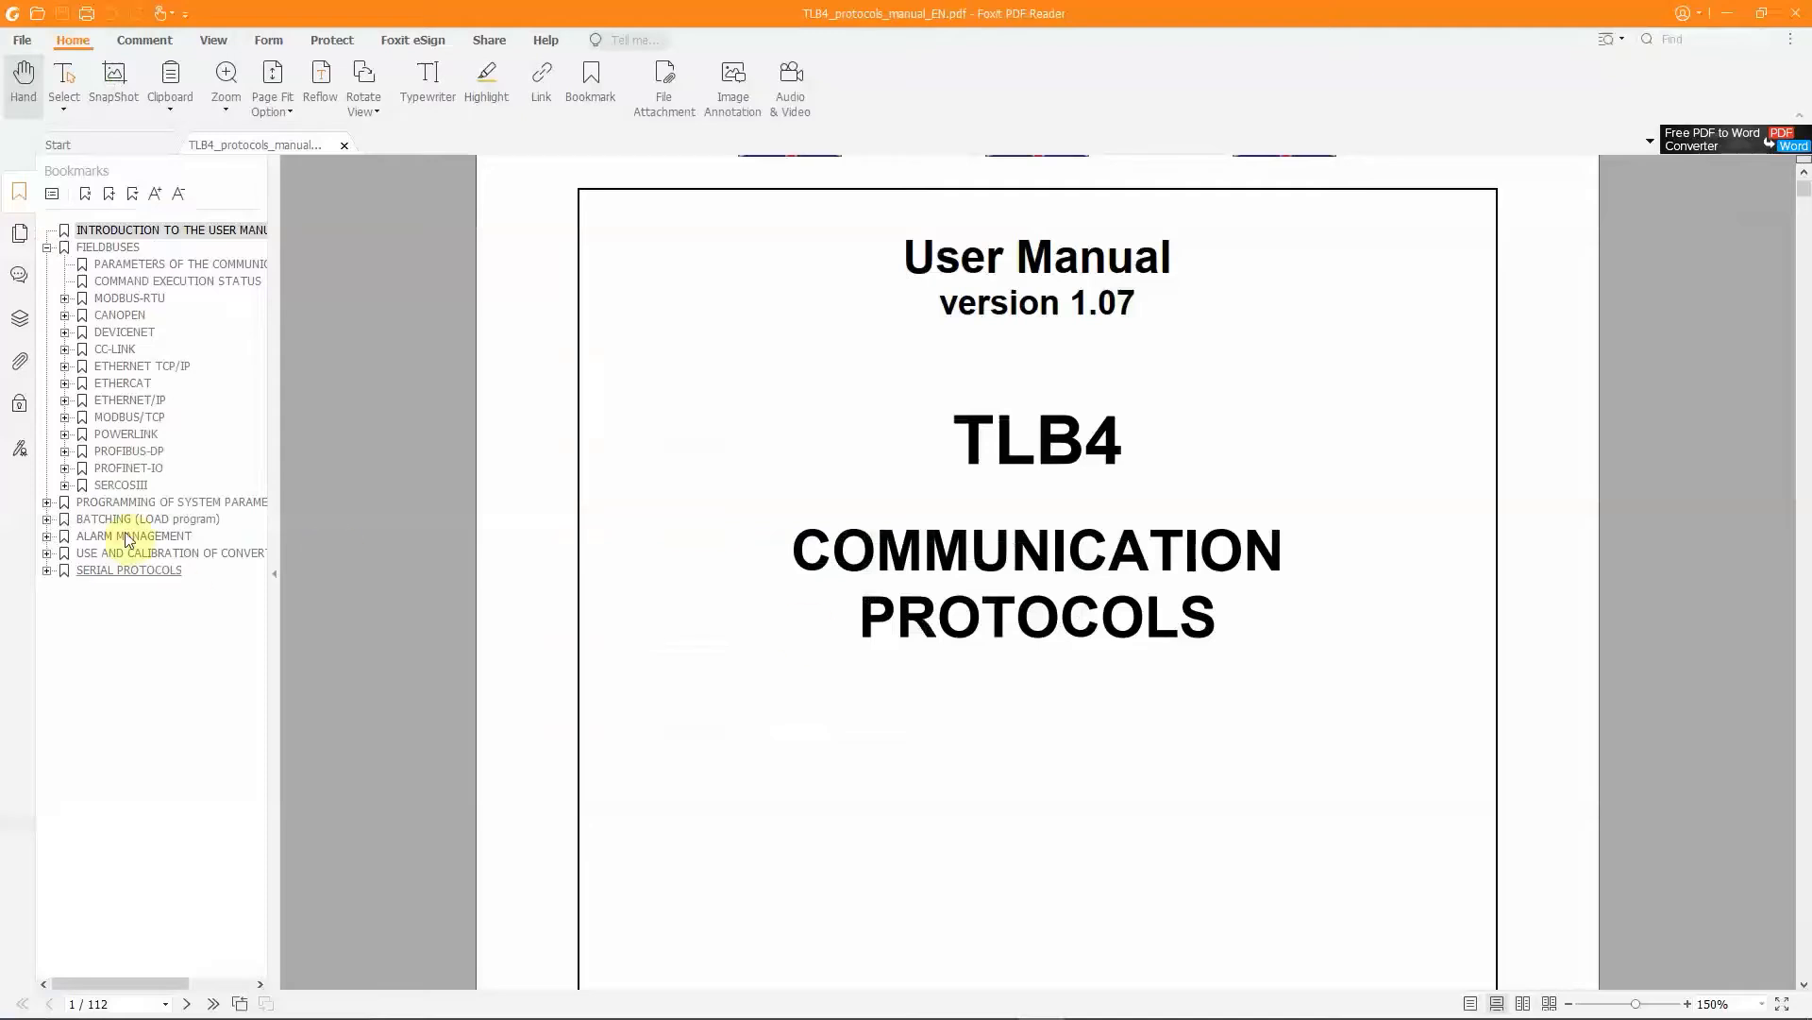
Switch to the TLB4 protocols manual and look up the exchanged data tables in its ETHERNET/IP section
left_click(138, 401)
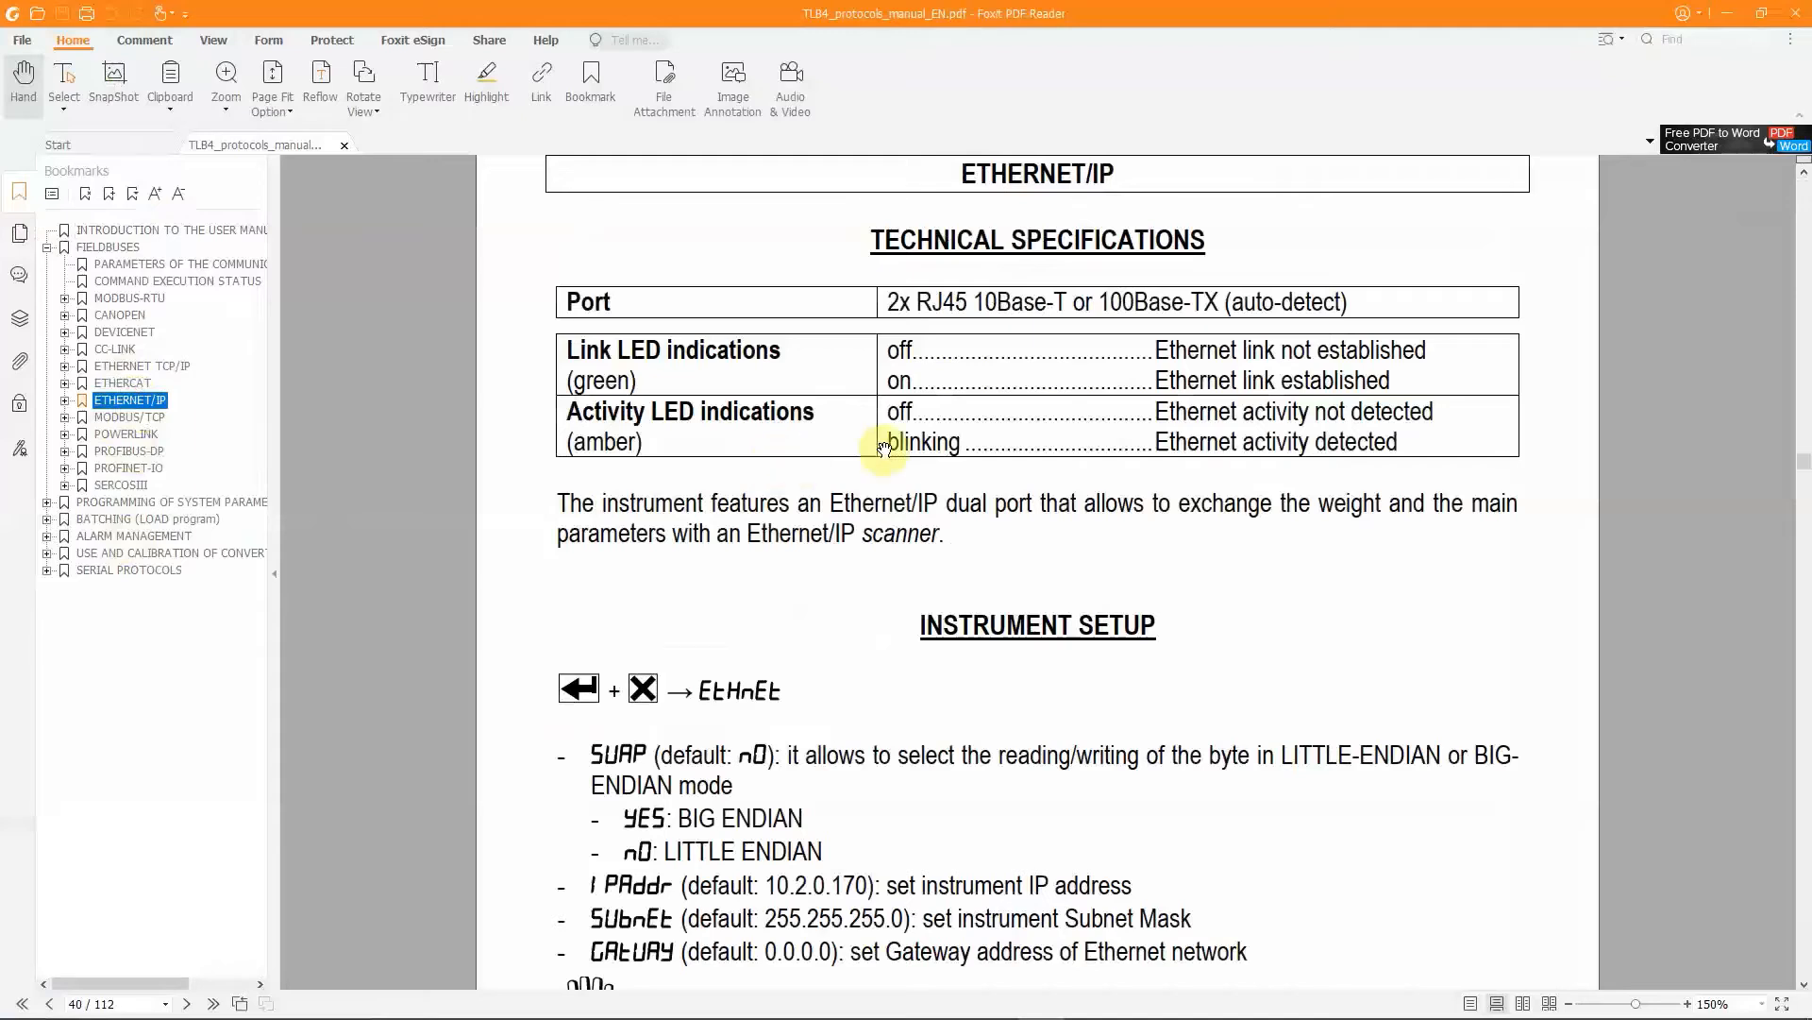
scroll(878, 452, "down", 4)
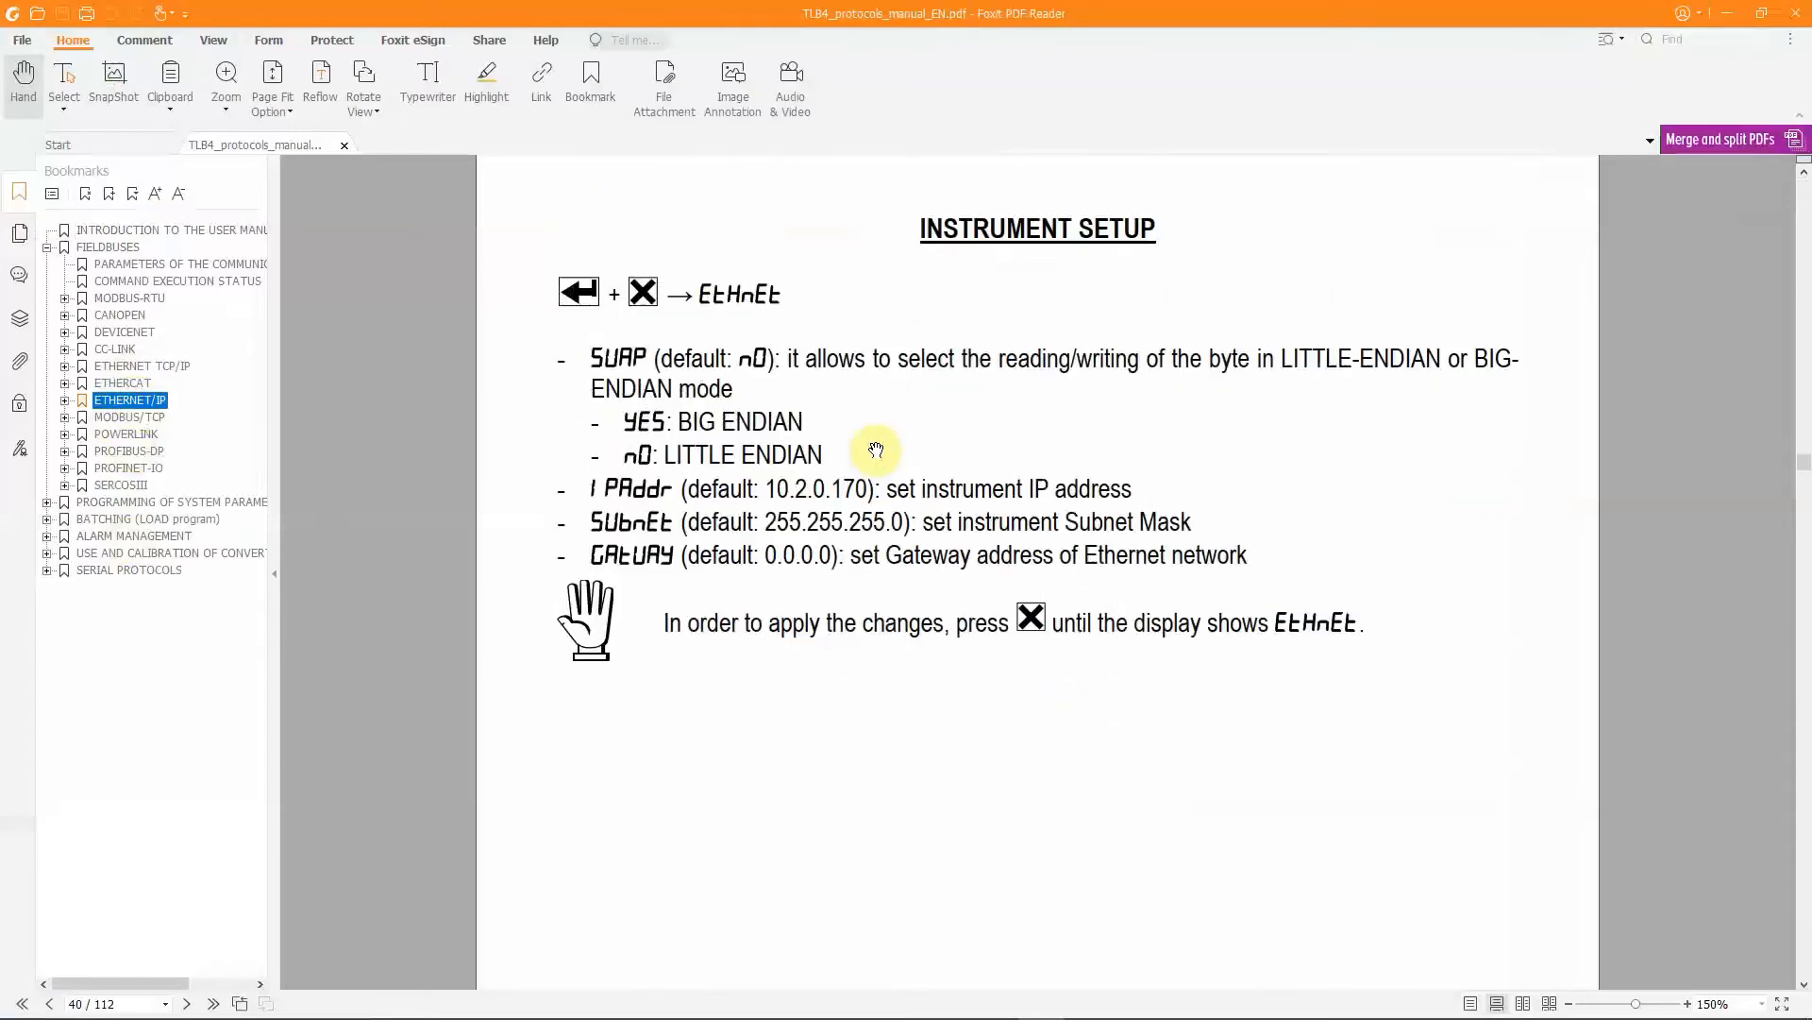
scroll(876, 450, "down", 15)
scroll(878, 451, "down", 9)
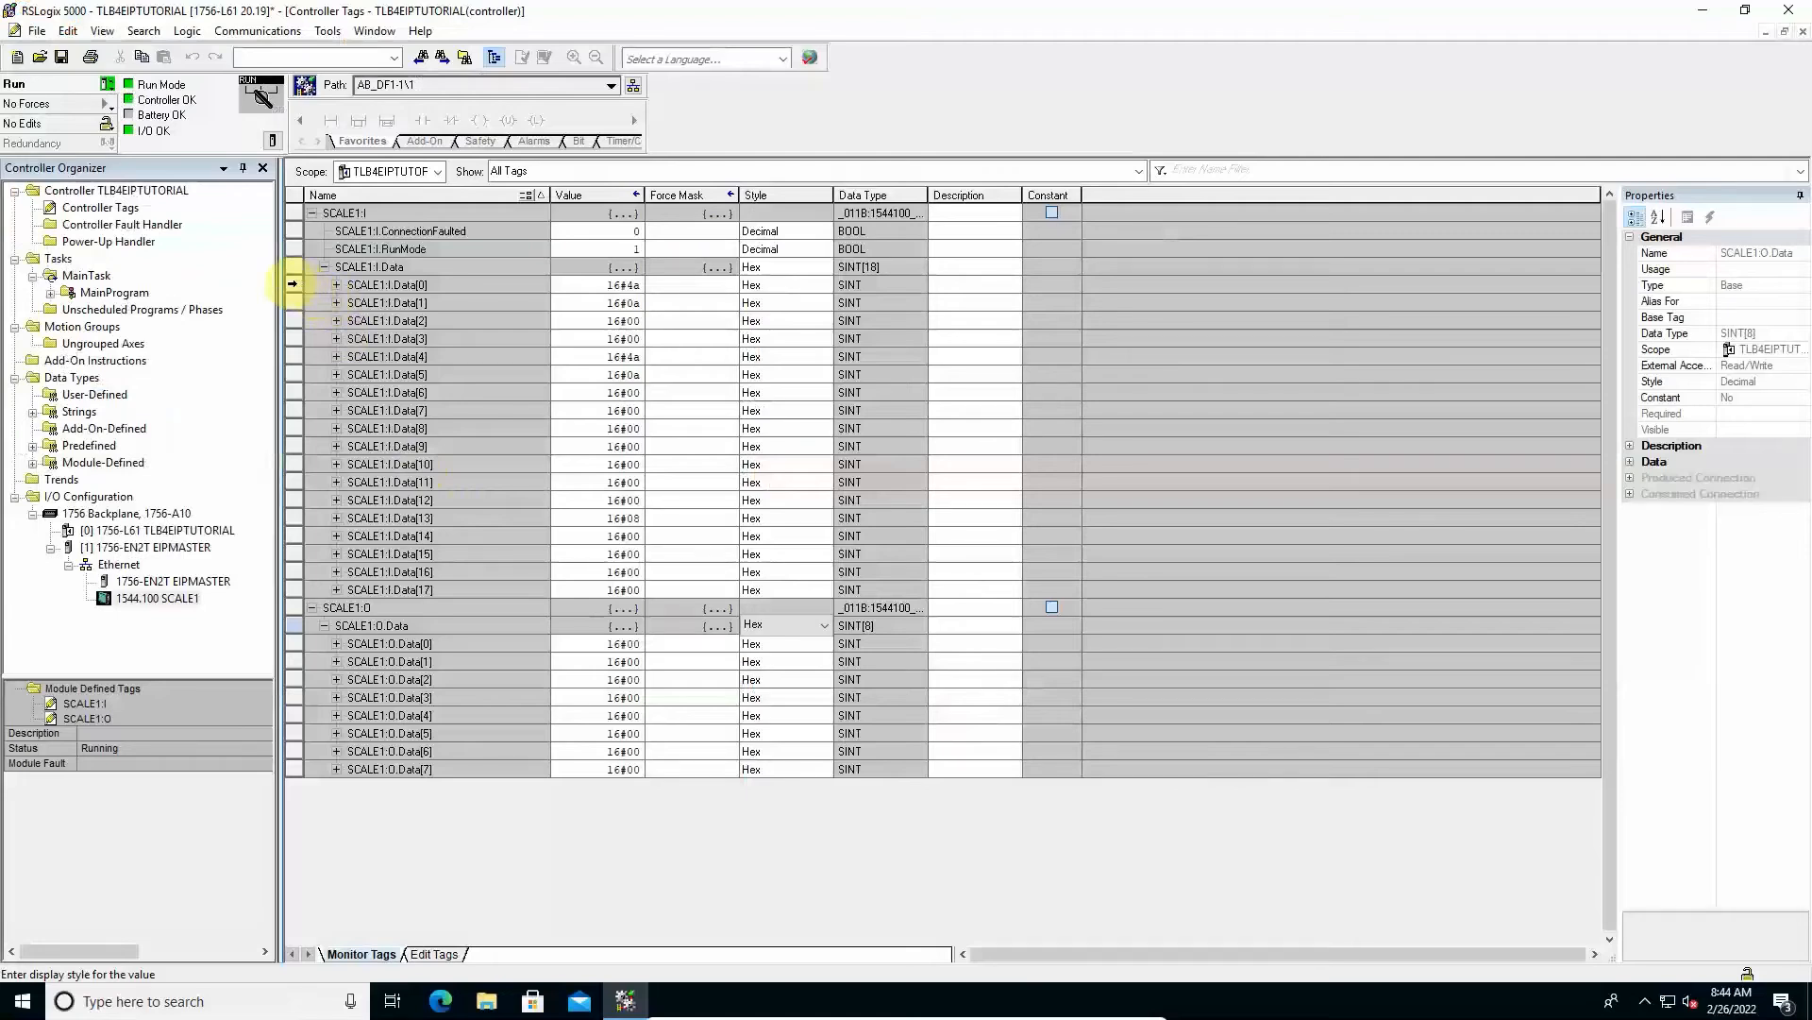
Back in the controller tags, highlight SCALE1:I.Data bytes 0–3, 4–7, 8–11 and 12–13 as separate register groups
left_click_drag(292, 289, 295, 343)
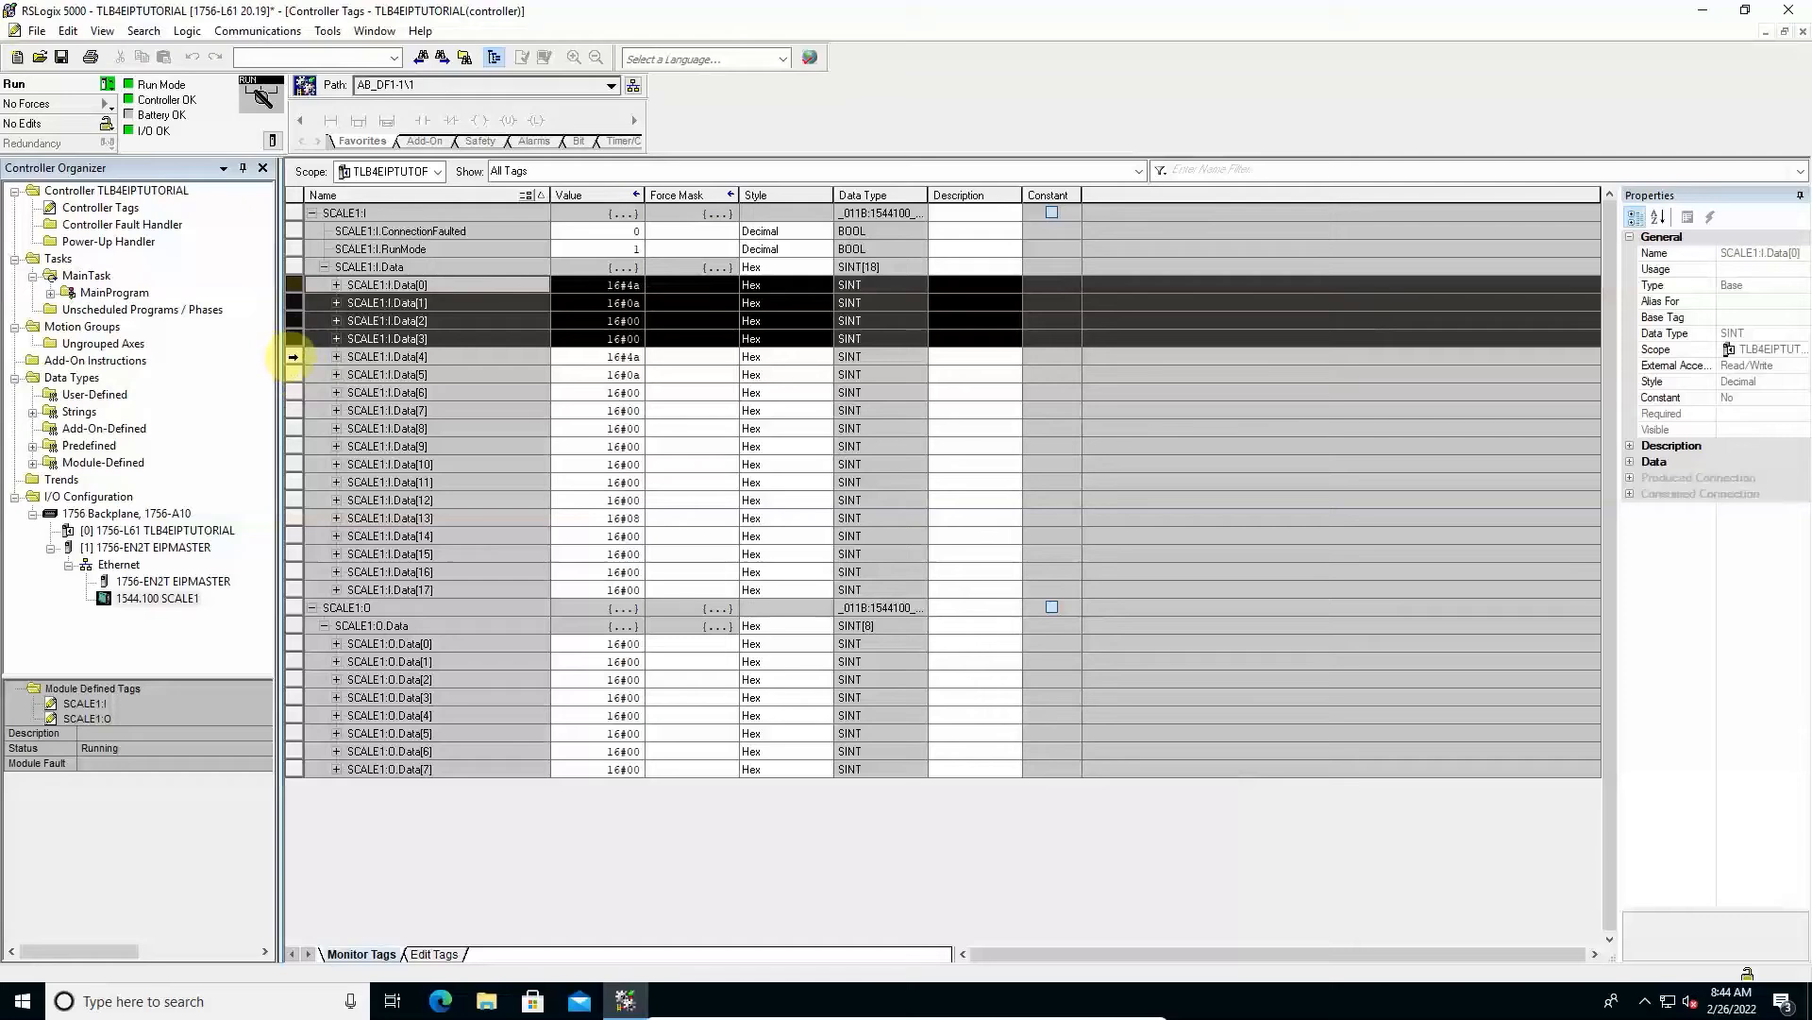
left_click(293, 356)
left_click_drag(290, 357, 288, 415)
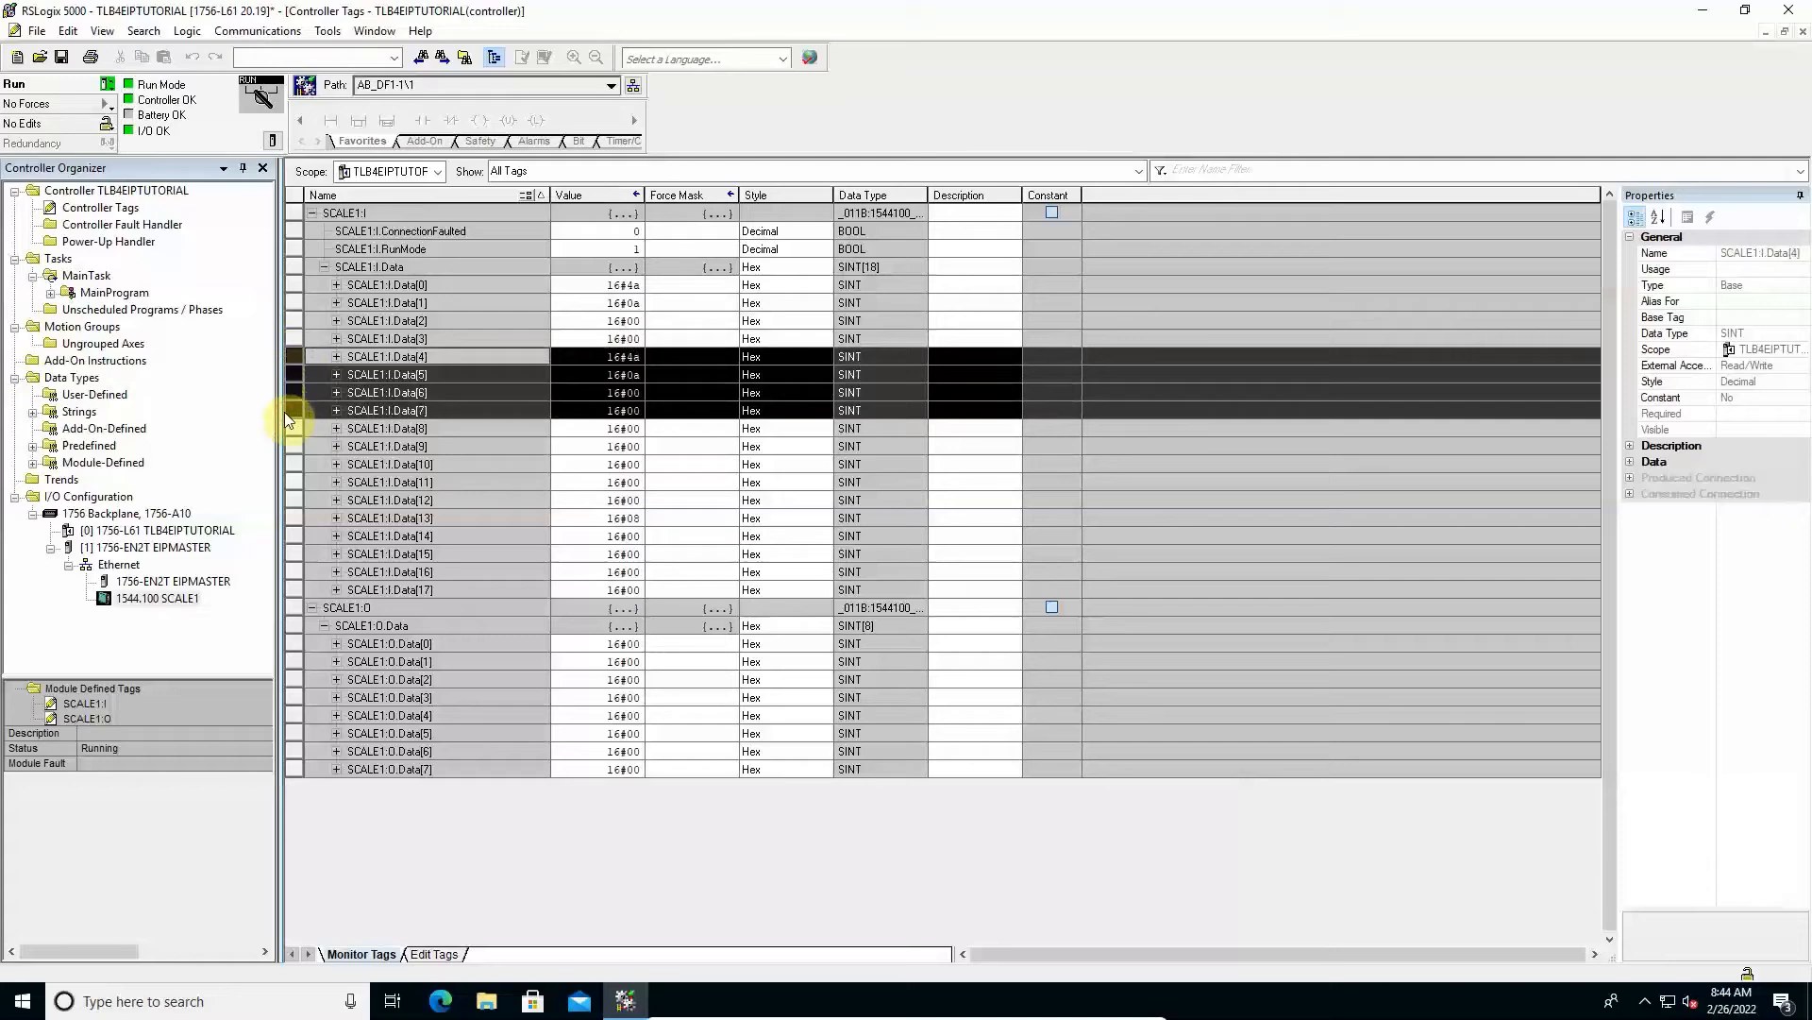
left_click_drag(290, 425, 291, 471)
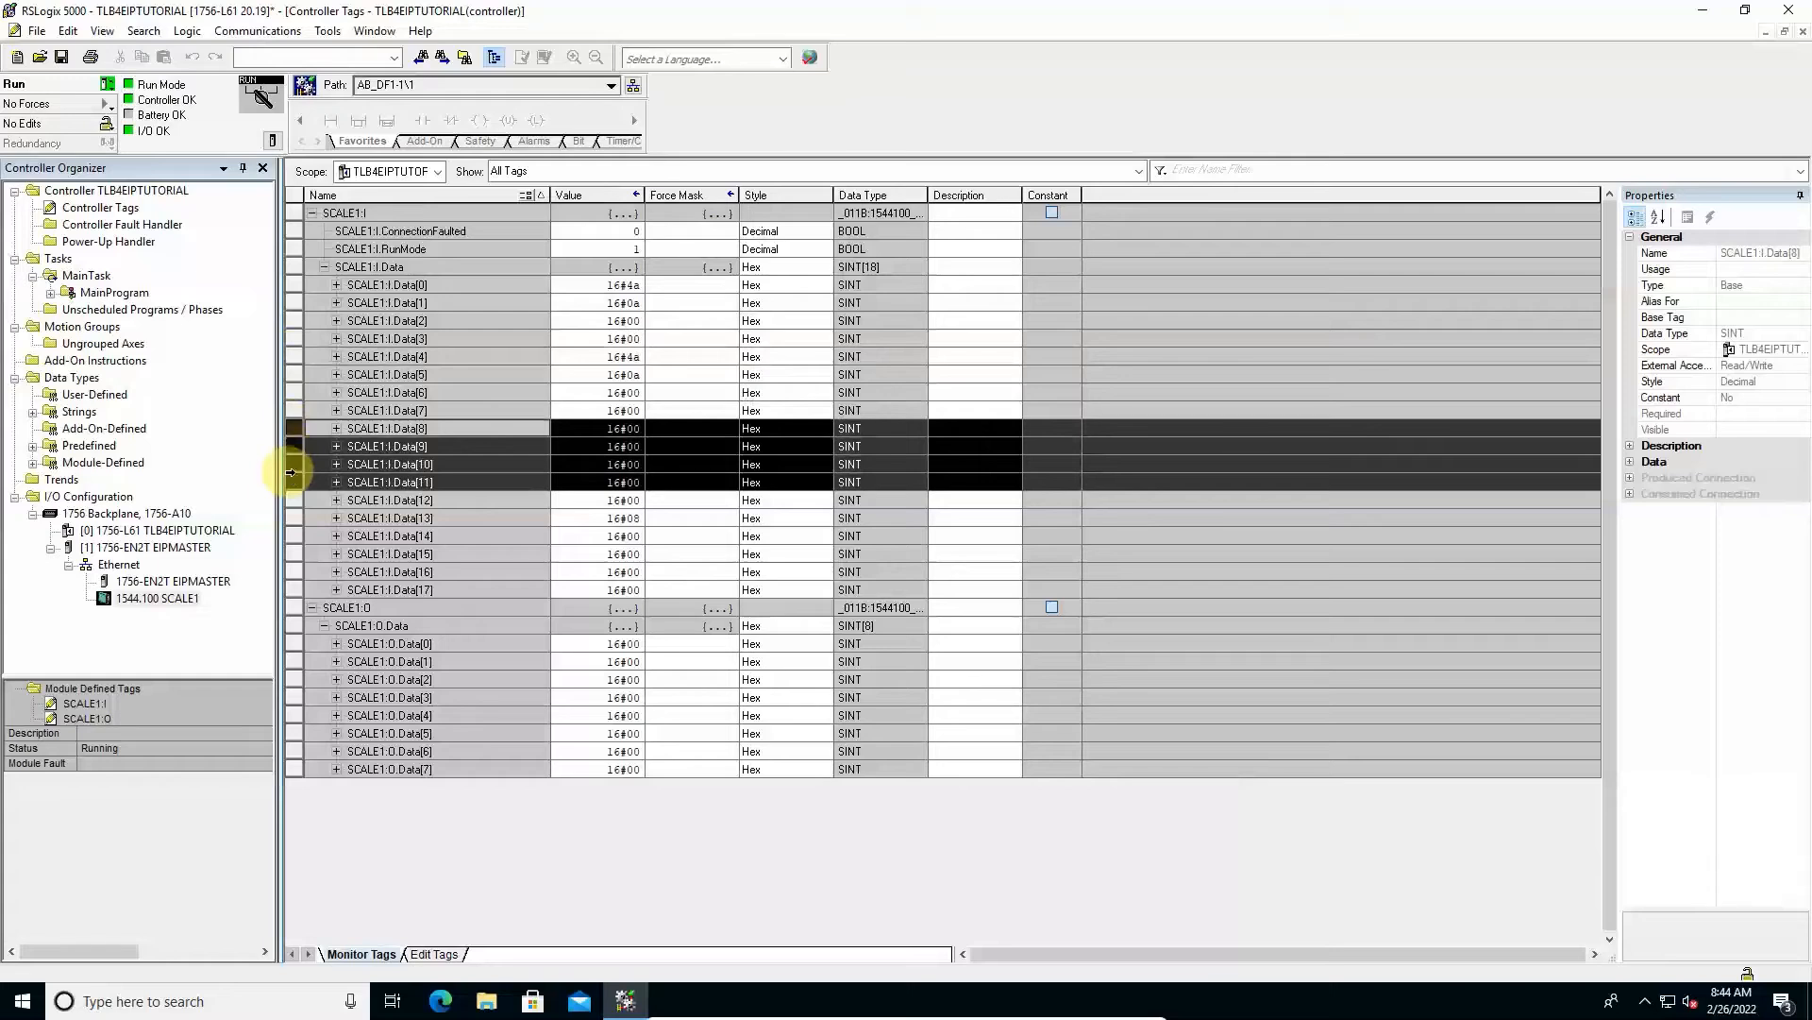
left_click(291, 500)
left_click_drag(292, 526, 292, 515)
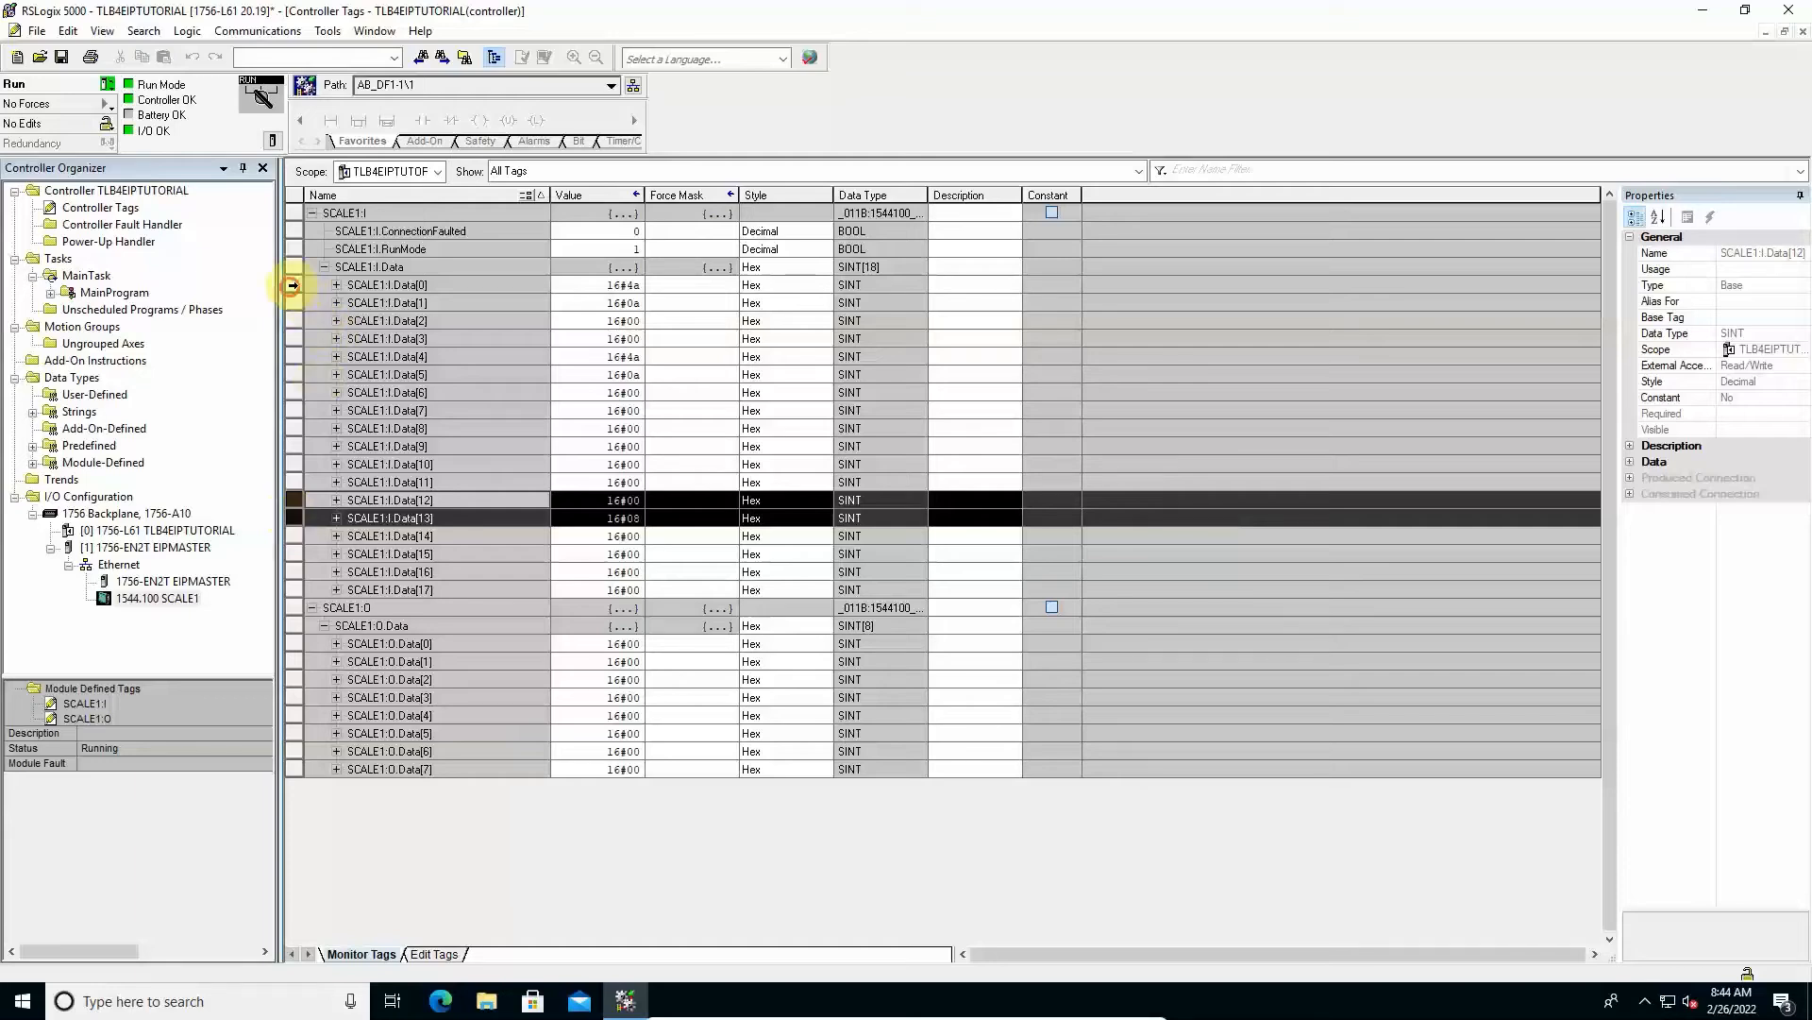
Examine the gross and net weight bytes SCALE1:I.Data[0] to Data[7], checking the byte order of the gross weight
left_click(292, 285)
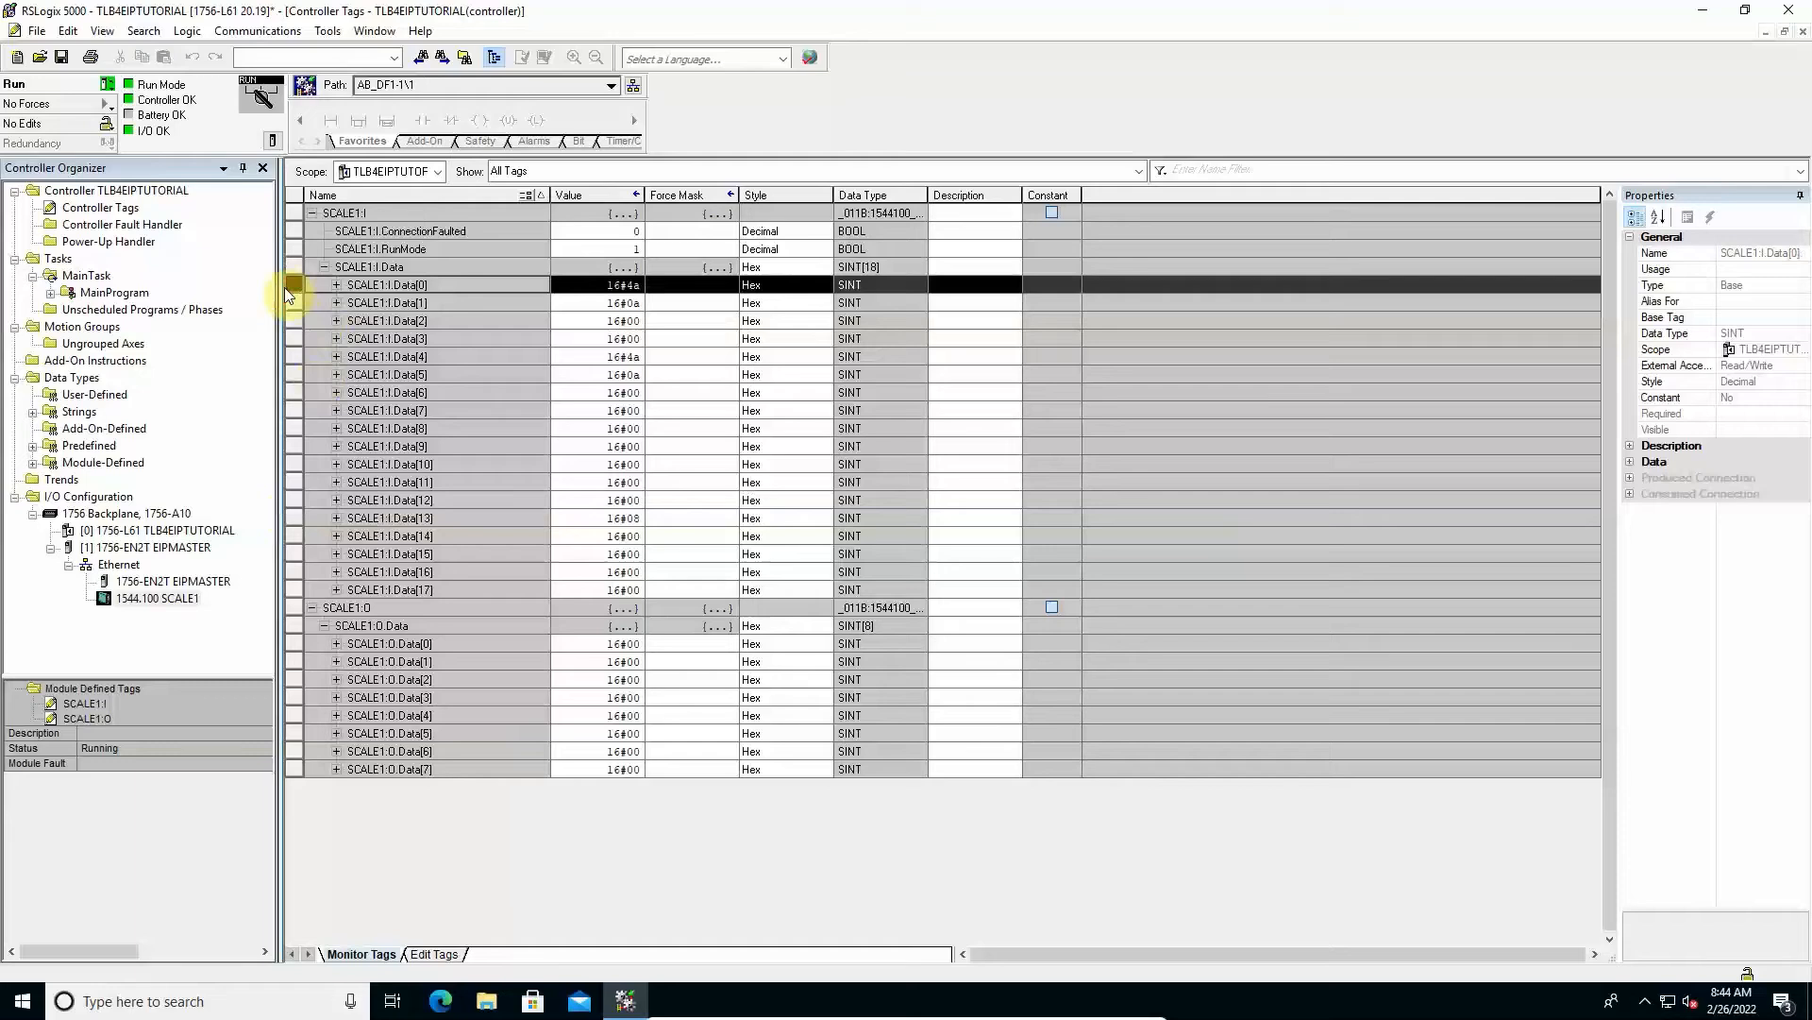
left_click_drag(292, 287, 297, 402)
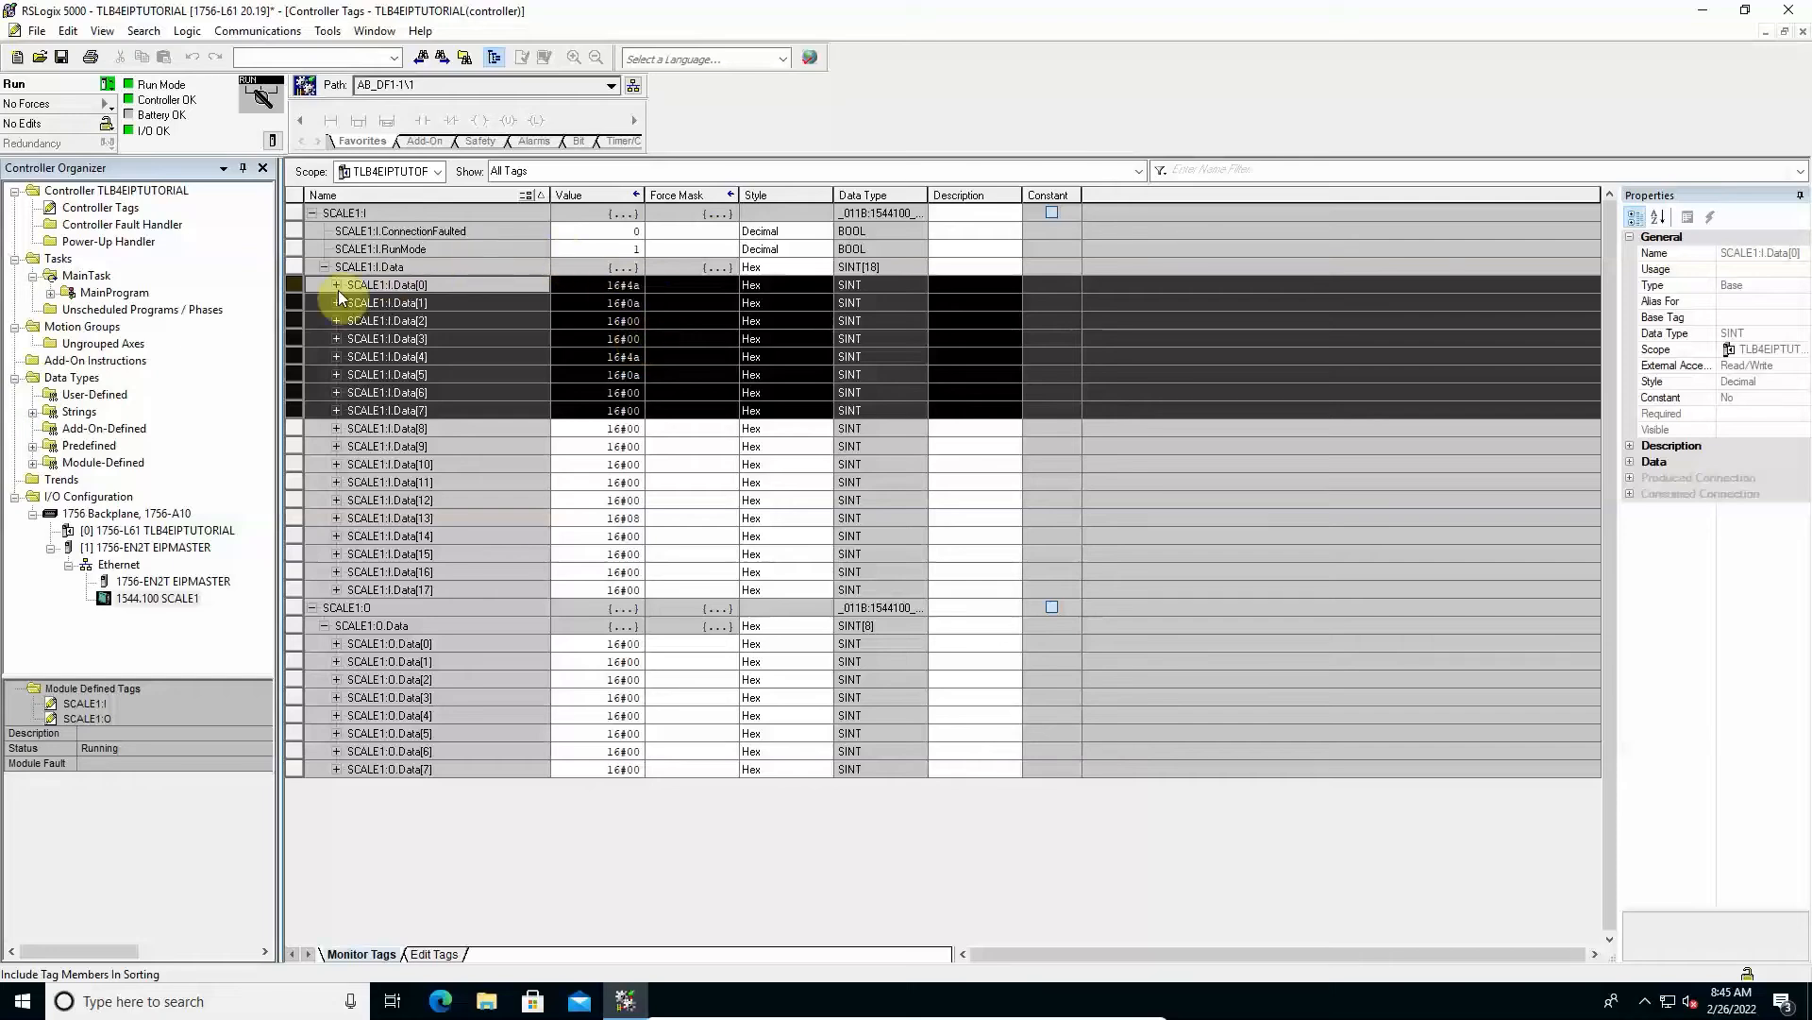
mouse_move(297, 300)
left_mouse_down()
mouse_move(295, 356)
mouse_move(296, 288)
mouse_move(294, 326)
left_mouse_up()
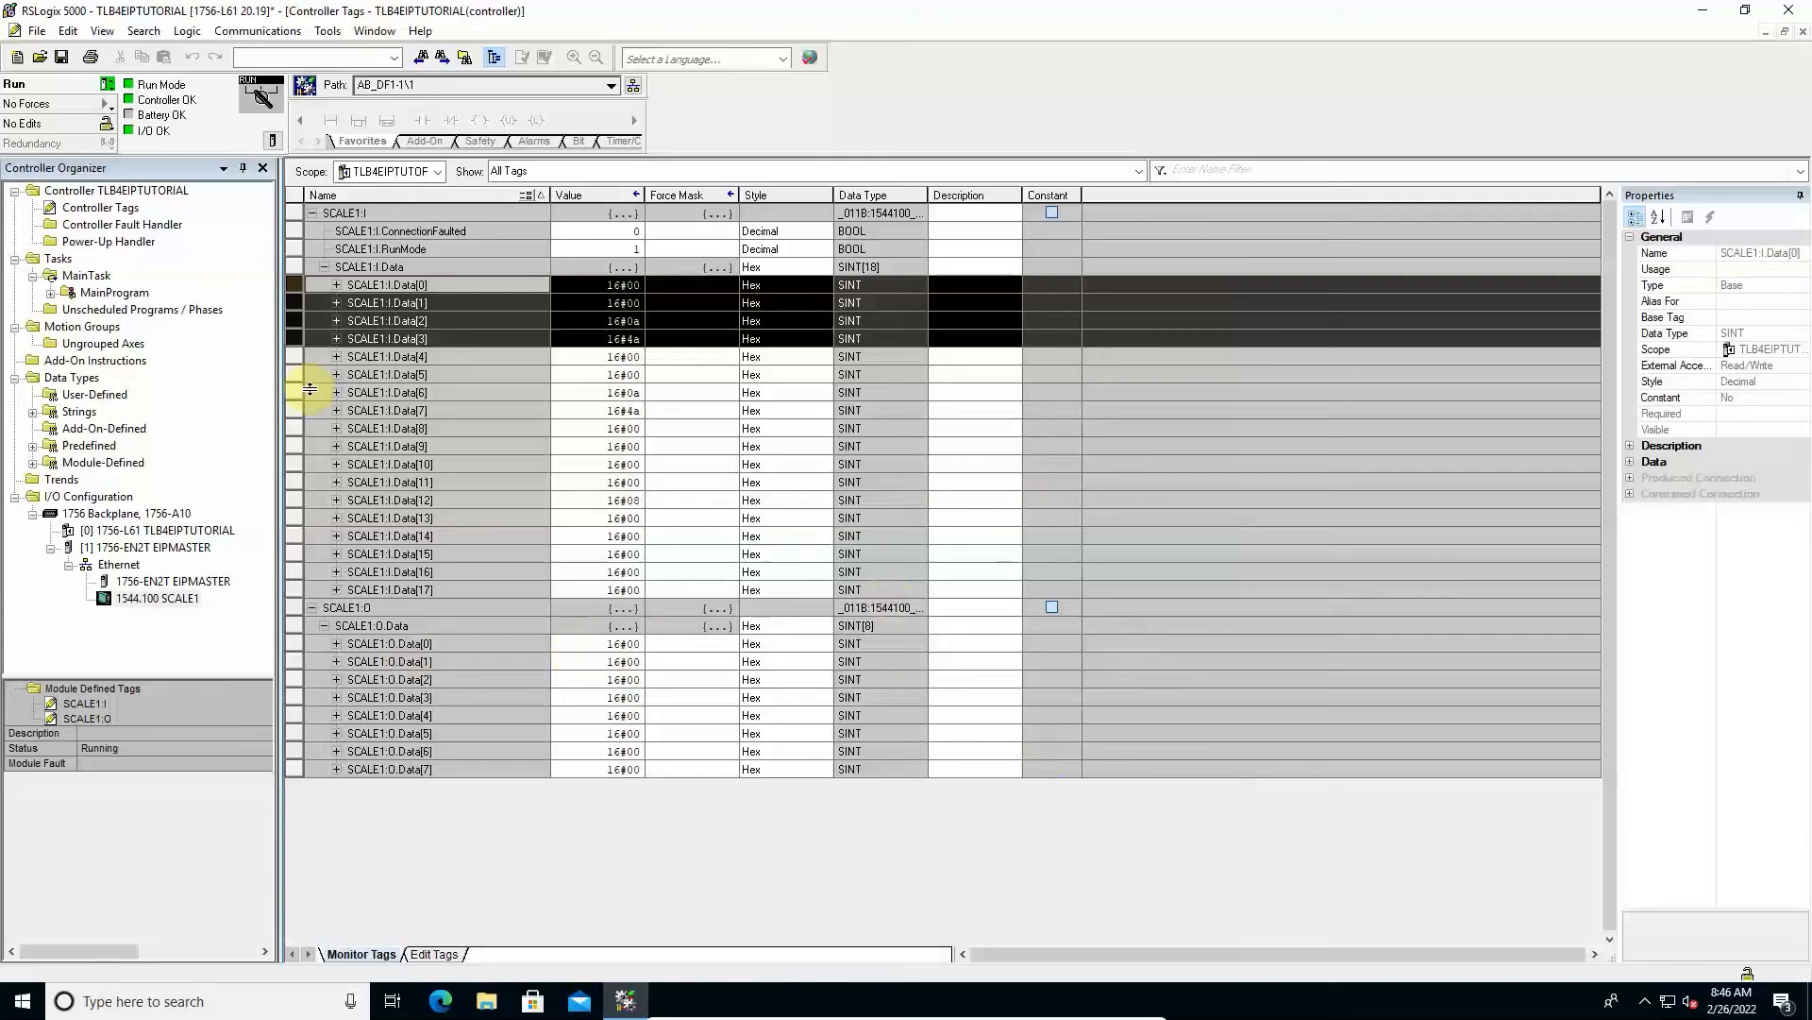
left_click(540, 304)
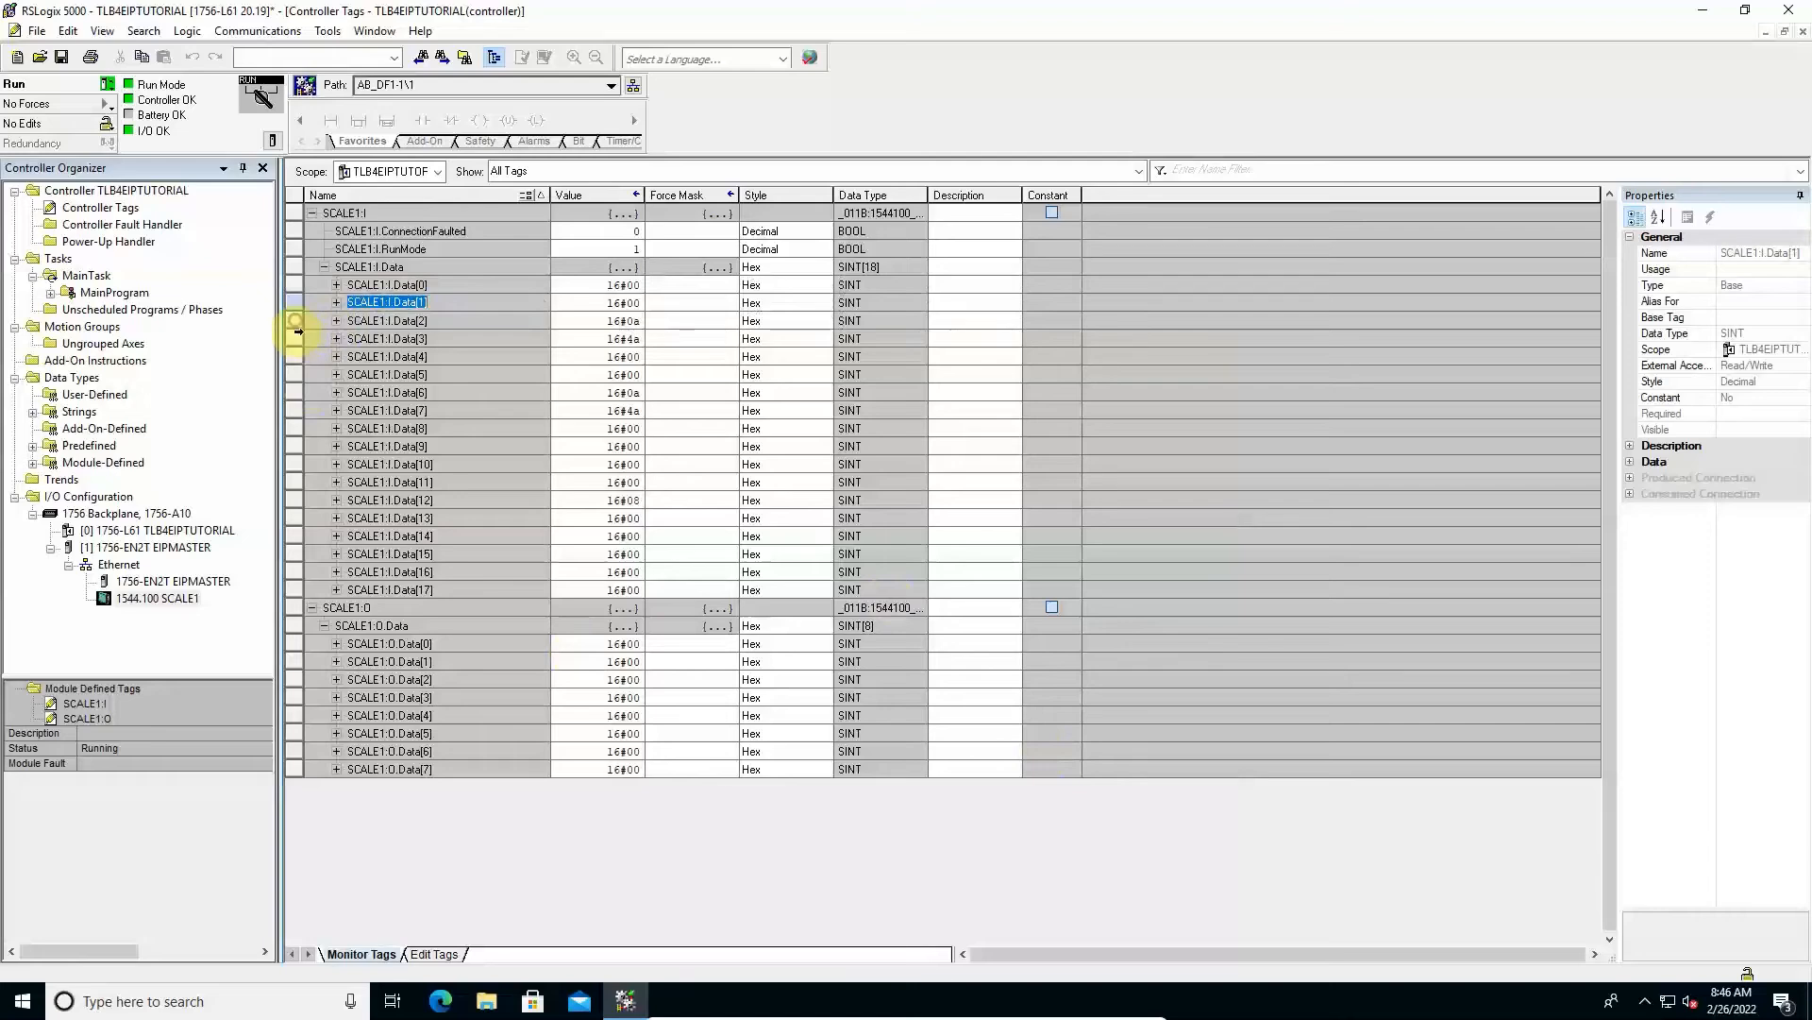
left_click_drag(299, 330, 299, 326)
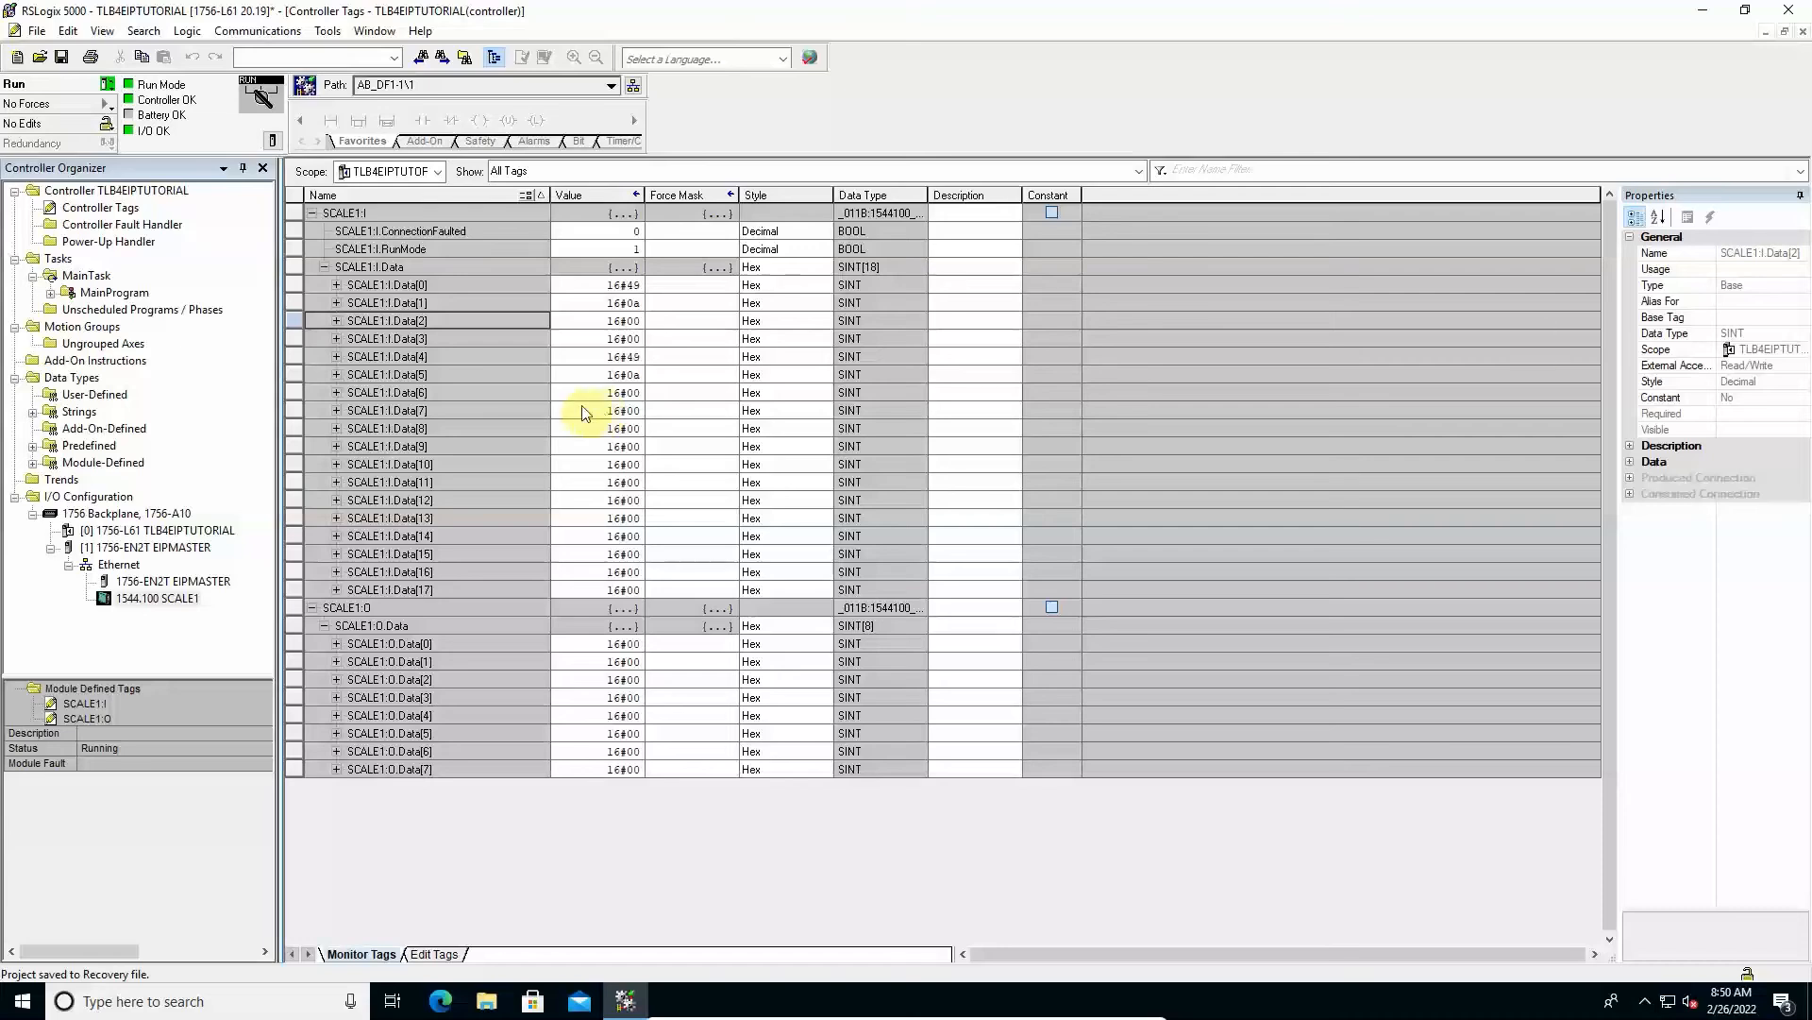
Select status register bytes SCALE1:I.Data[12] and Data[13], and look up the STATUS REGISTER (SR1) bit table in the TLB4 manual
left_click(292, 501)
left_click(292, 515, "shift")
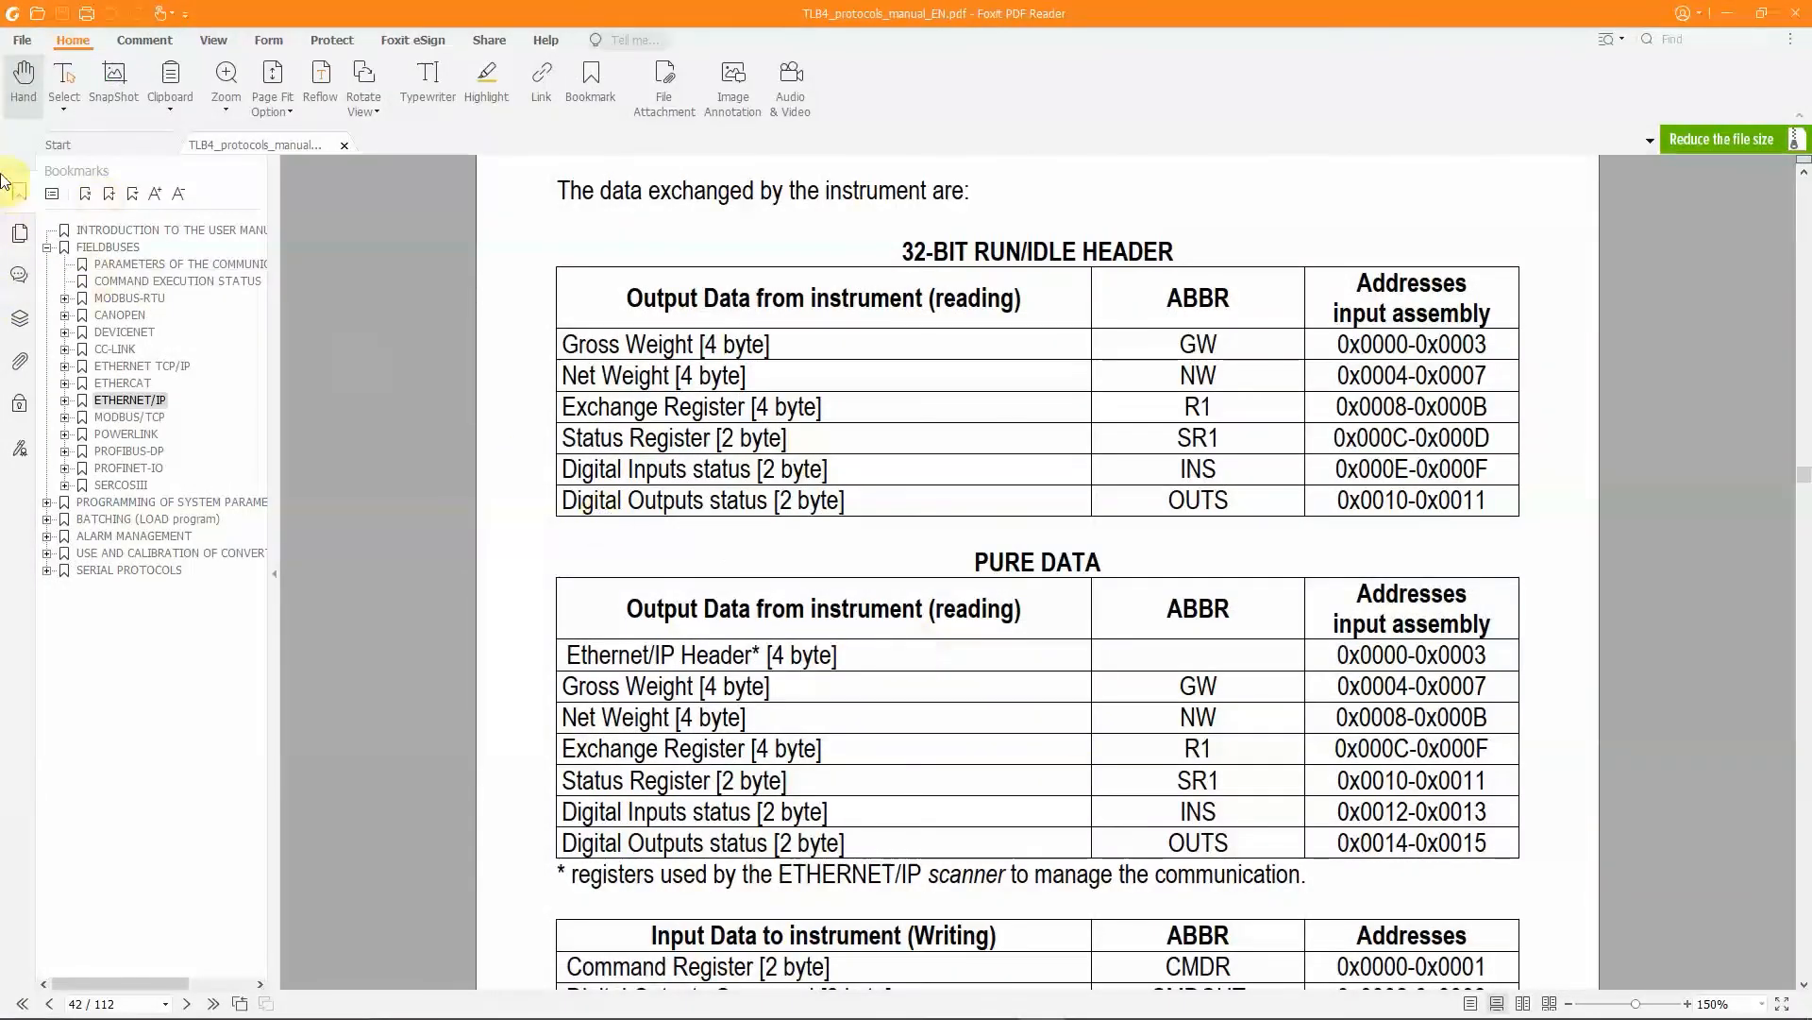
left_click(132, 232)
scroll(831, 404, "down", 10)
scroll(849, 410, "down", 3)
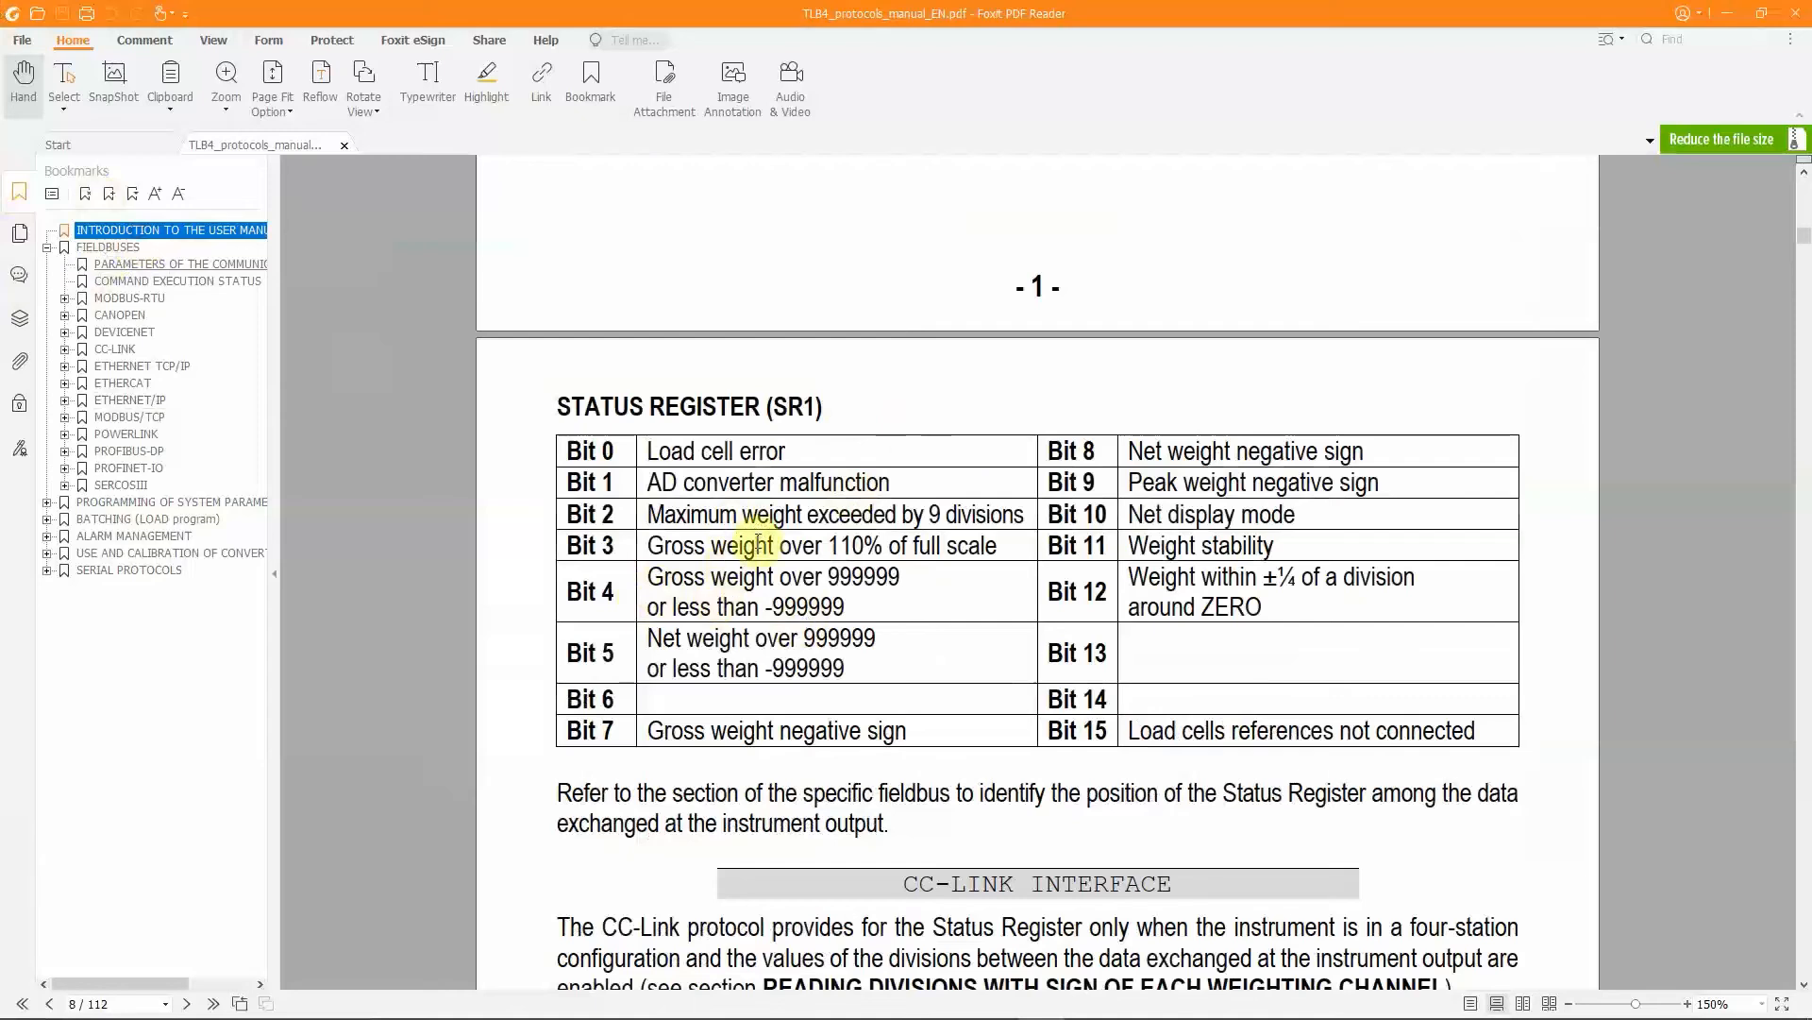
left_click(592, 732)
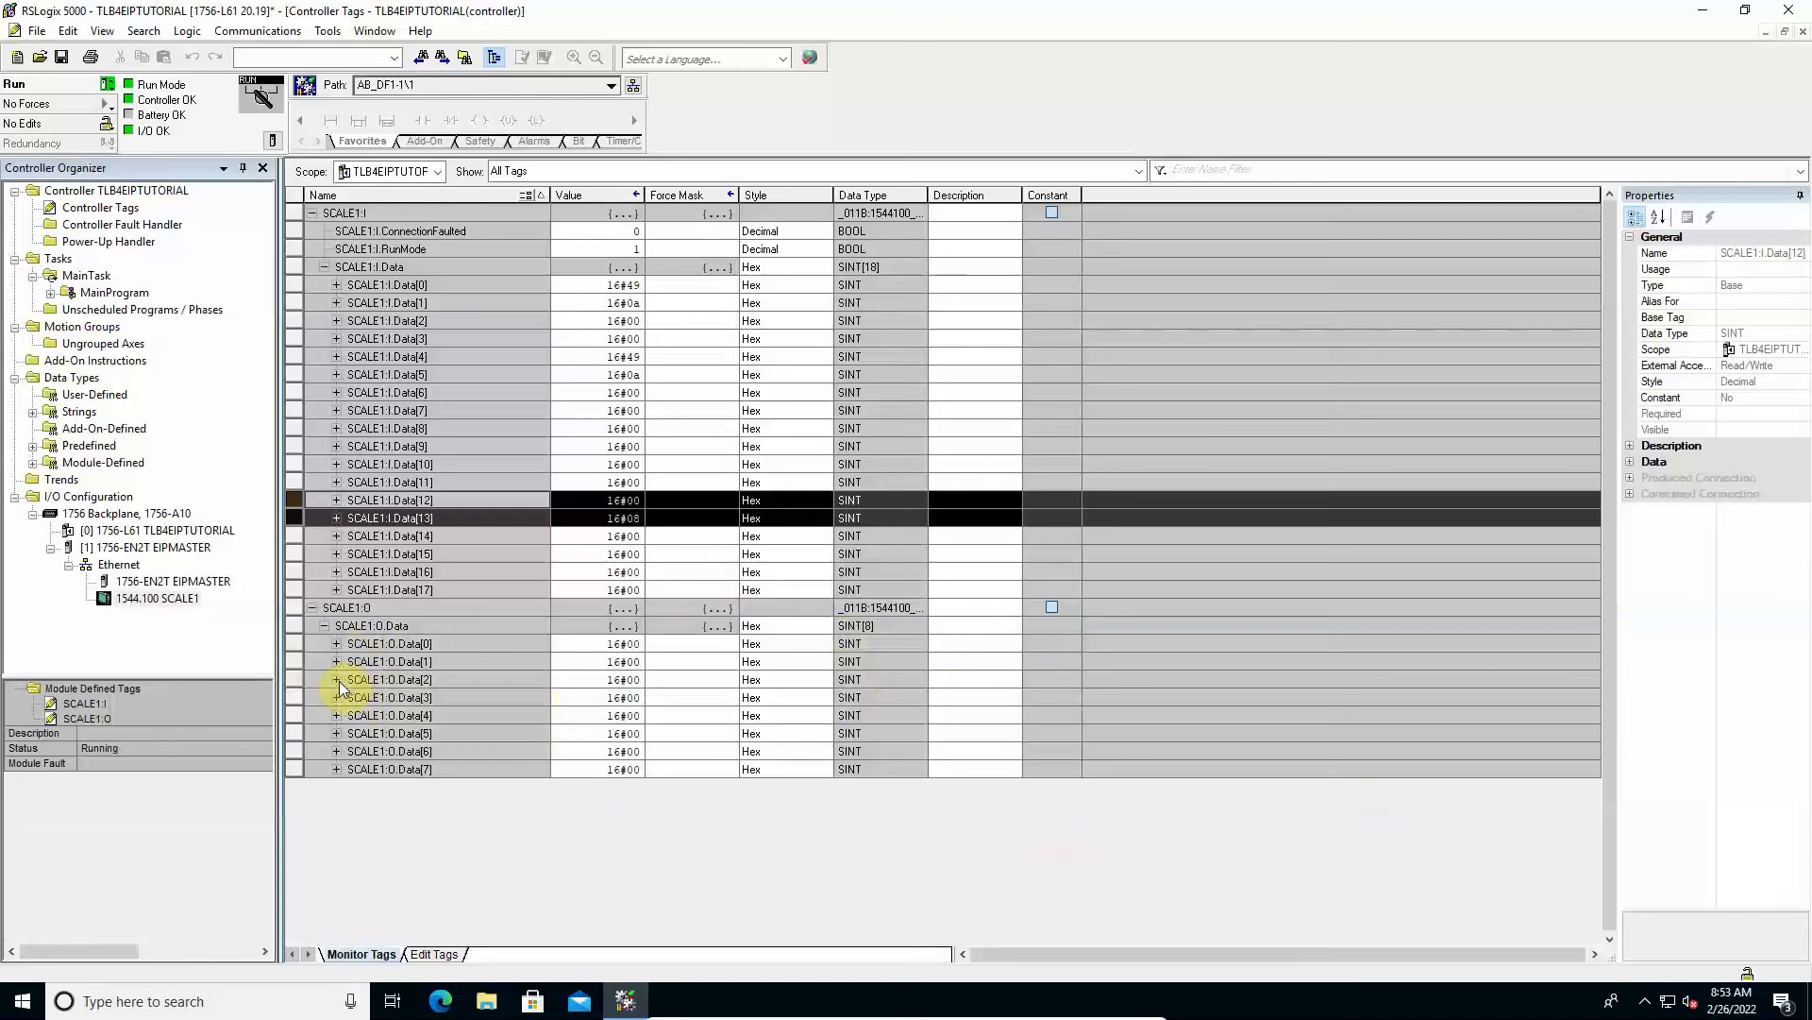
Back in the controller tags, set SCALE1:O.Data[0] to 16#07 and check net weight bytes SCALE1:I.Data[4] to Data[7] and status byte Data[13]
left_click_drag(291, 643, 290, 661)
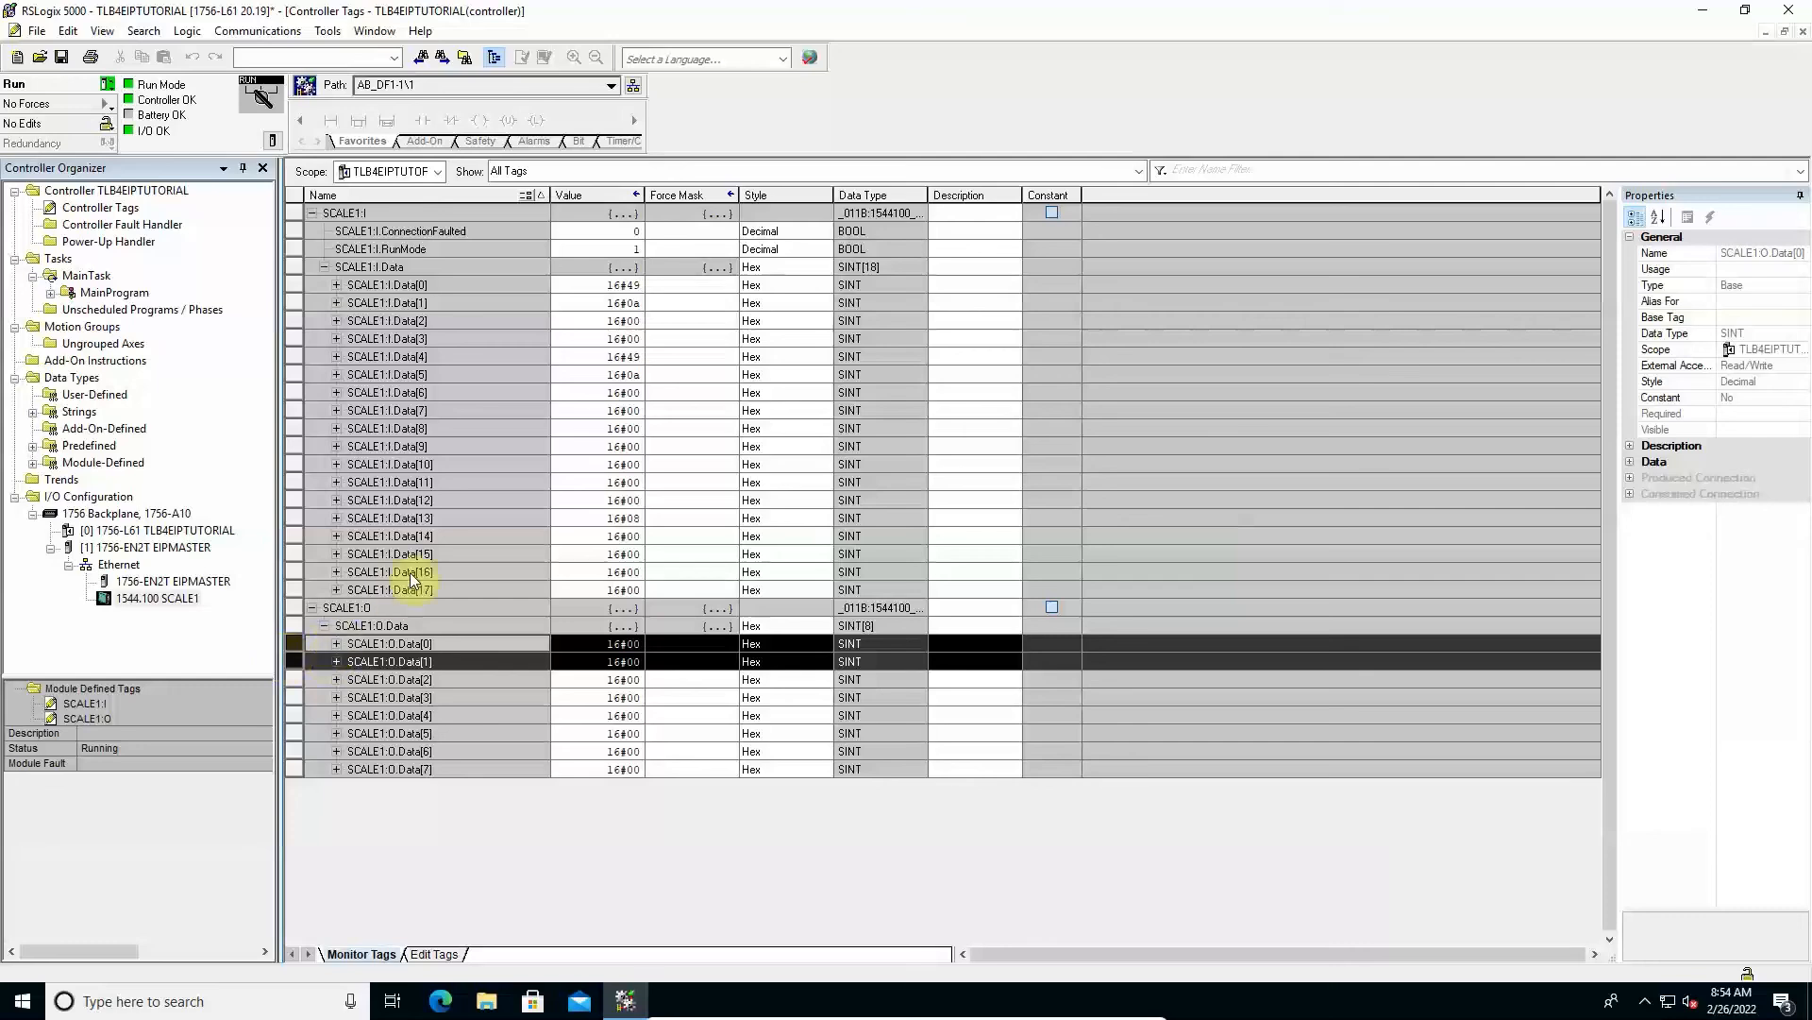
left_click(621, 645)
left_click_drag(625, 644, 653, 644)
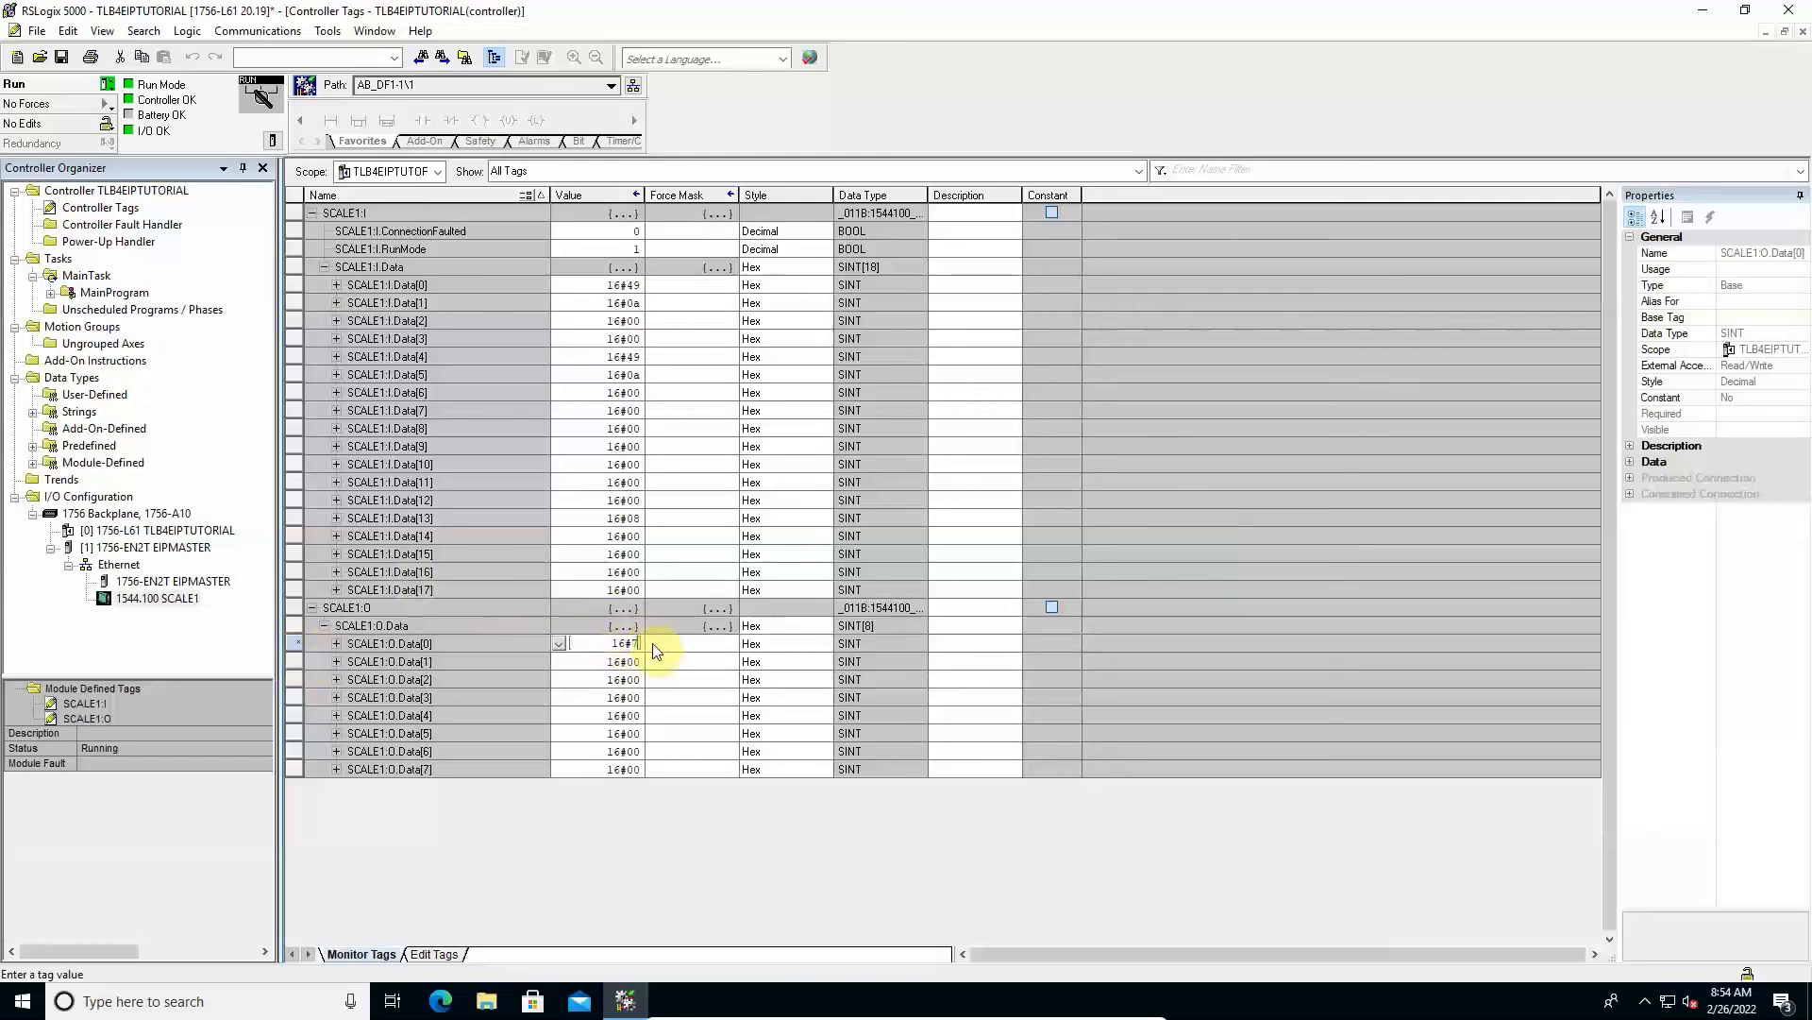
type("7")
key("Return")
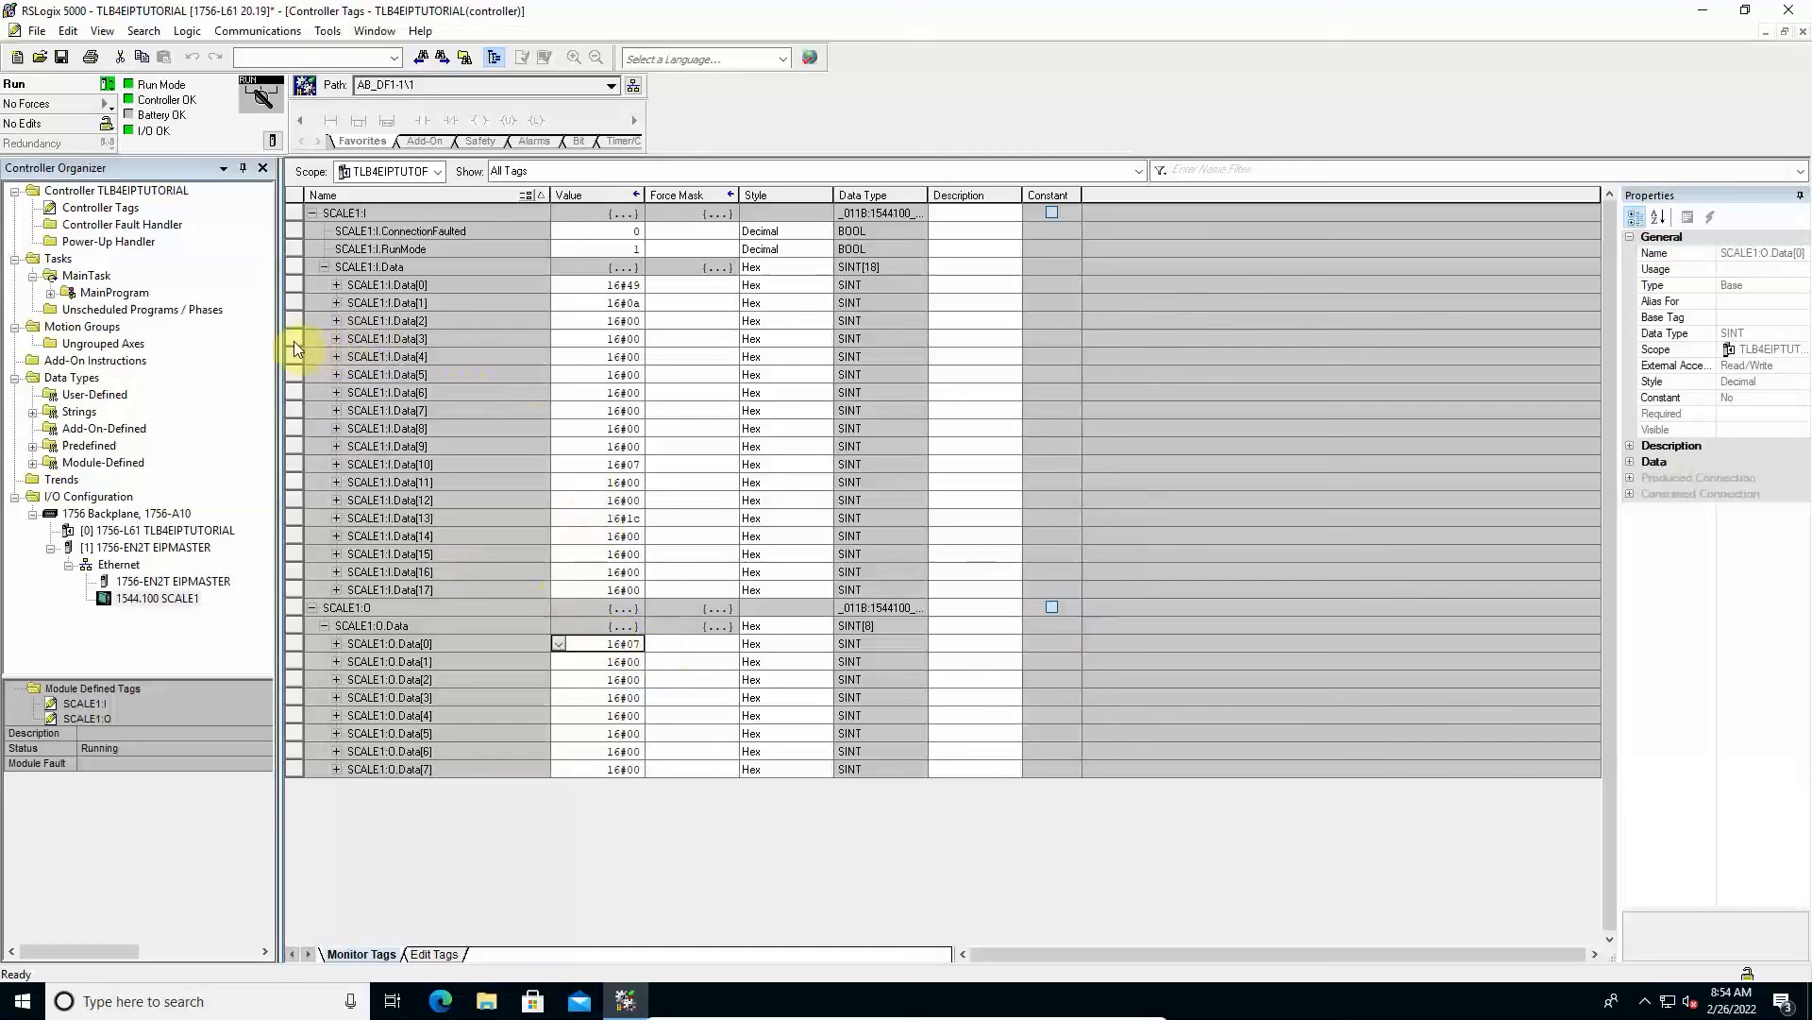
left_click_drag(294, 356, 297, 408)
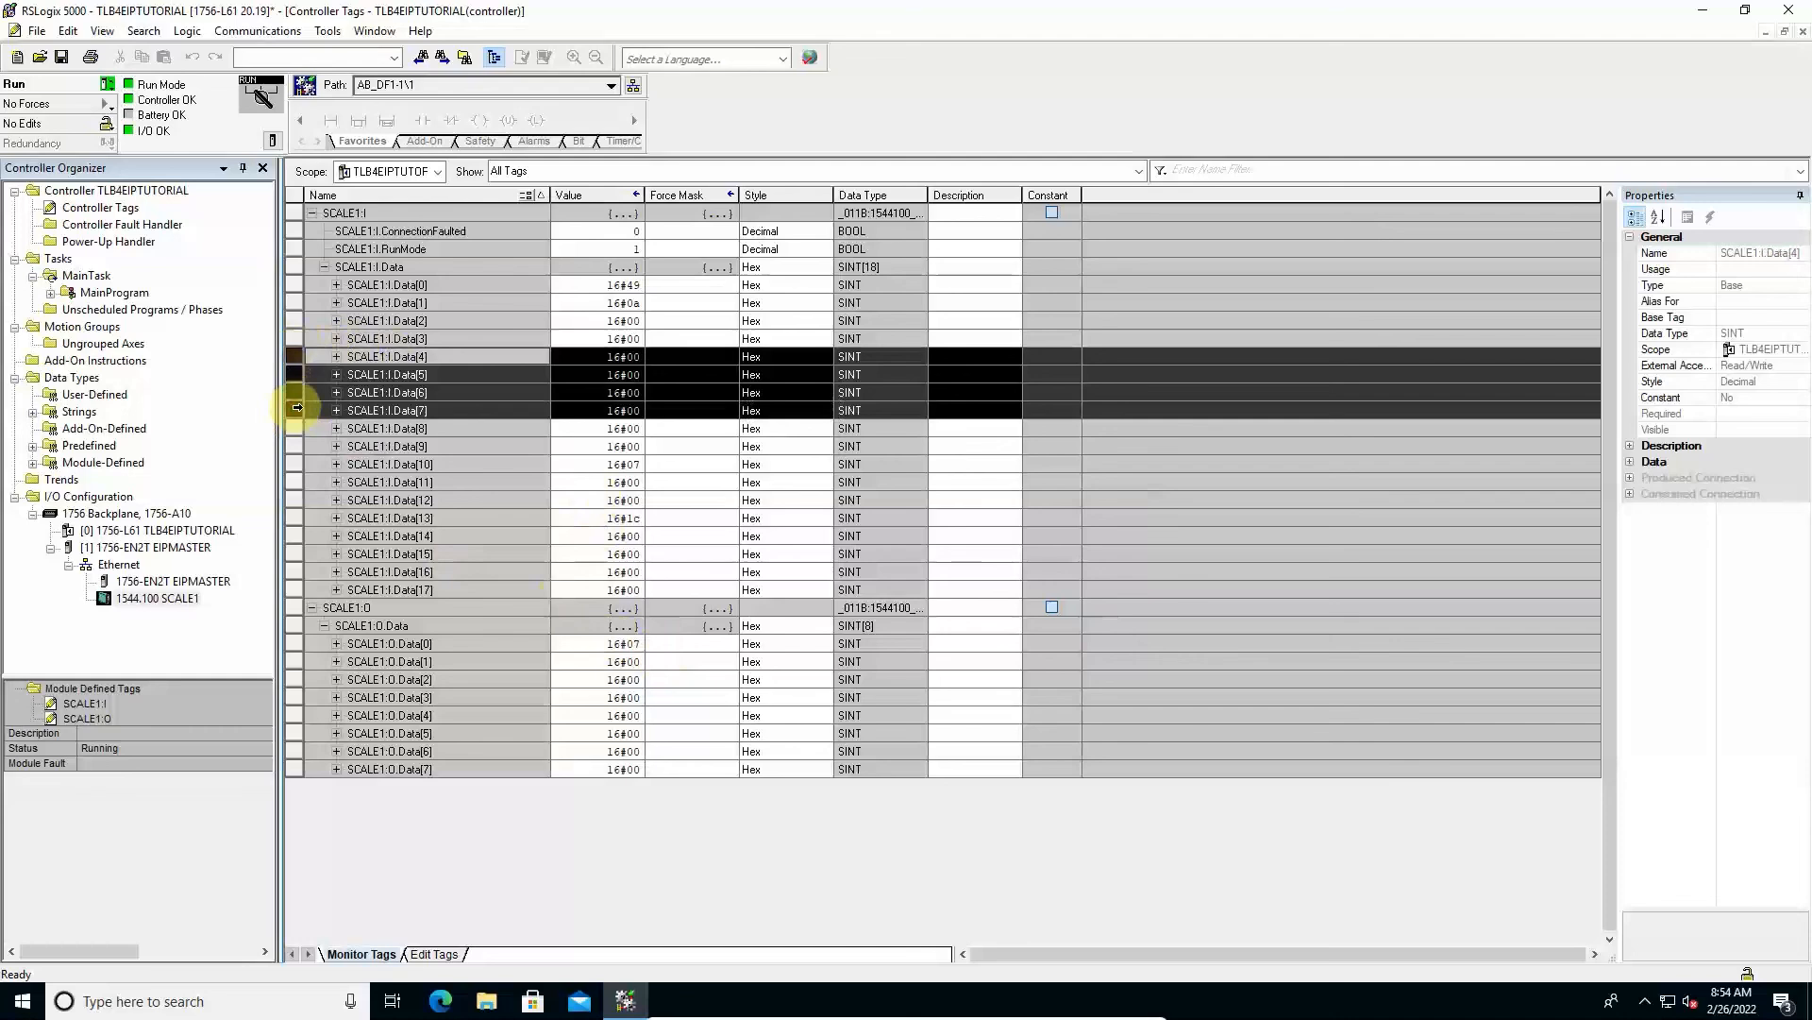
left_click(293, 517)
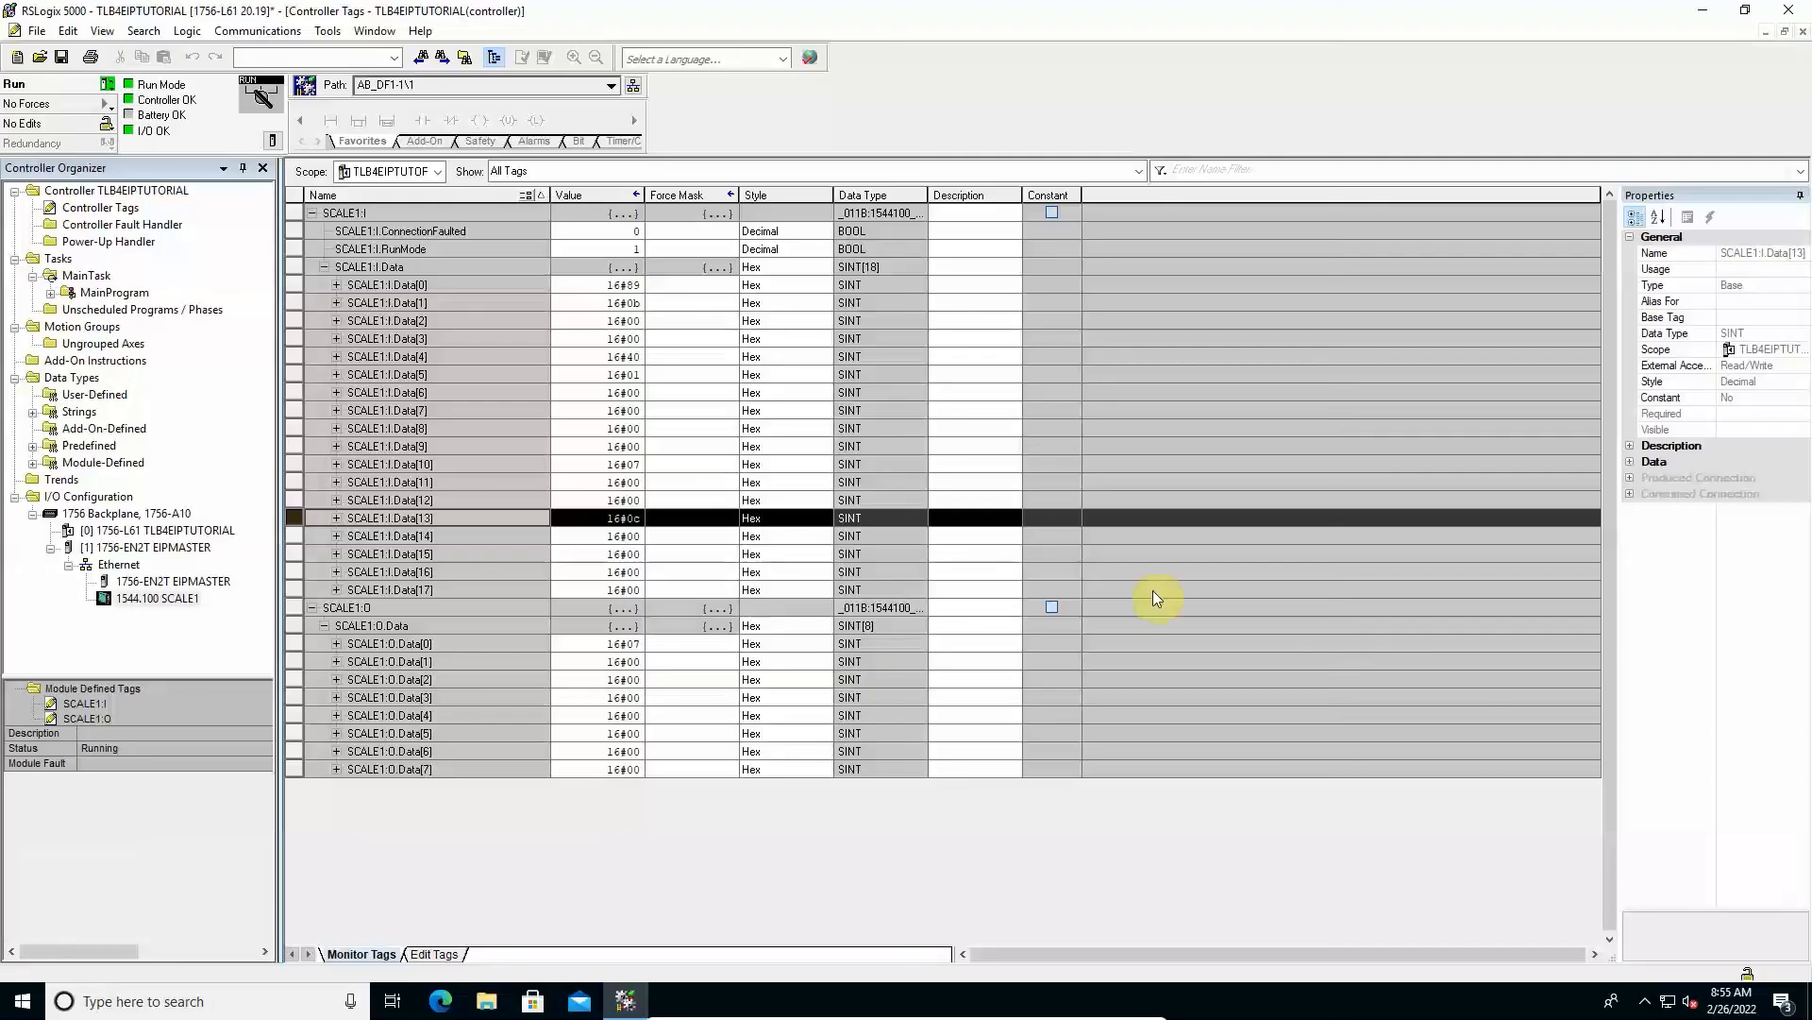
Reset the command byte SCALE1:O.Data[0] to 16#00
left_click(634, 644)
key("BackSpace")
type("16#0")
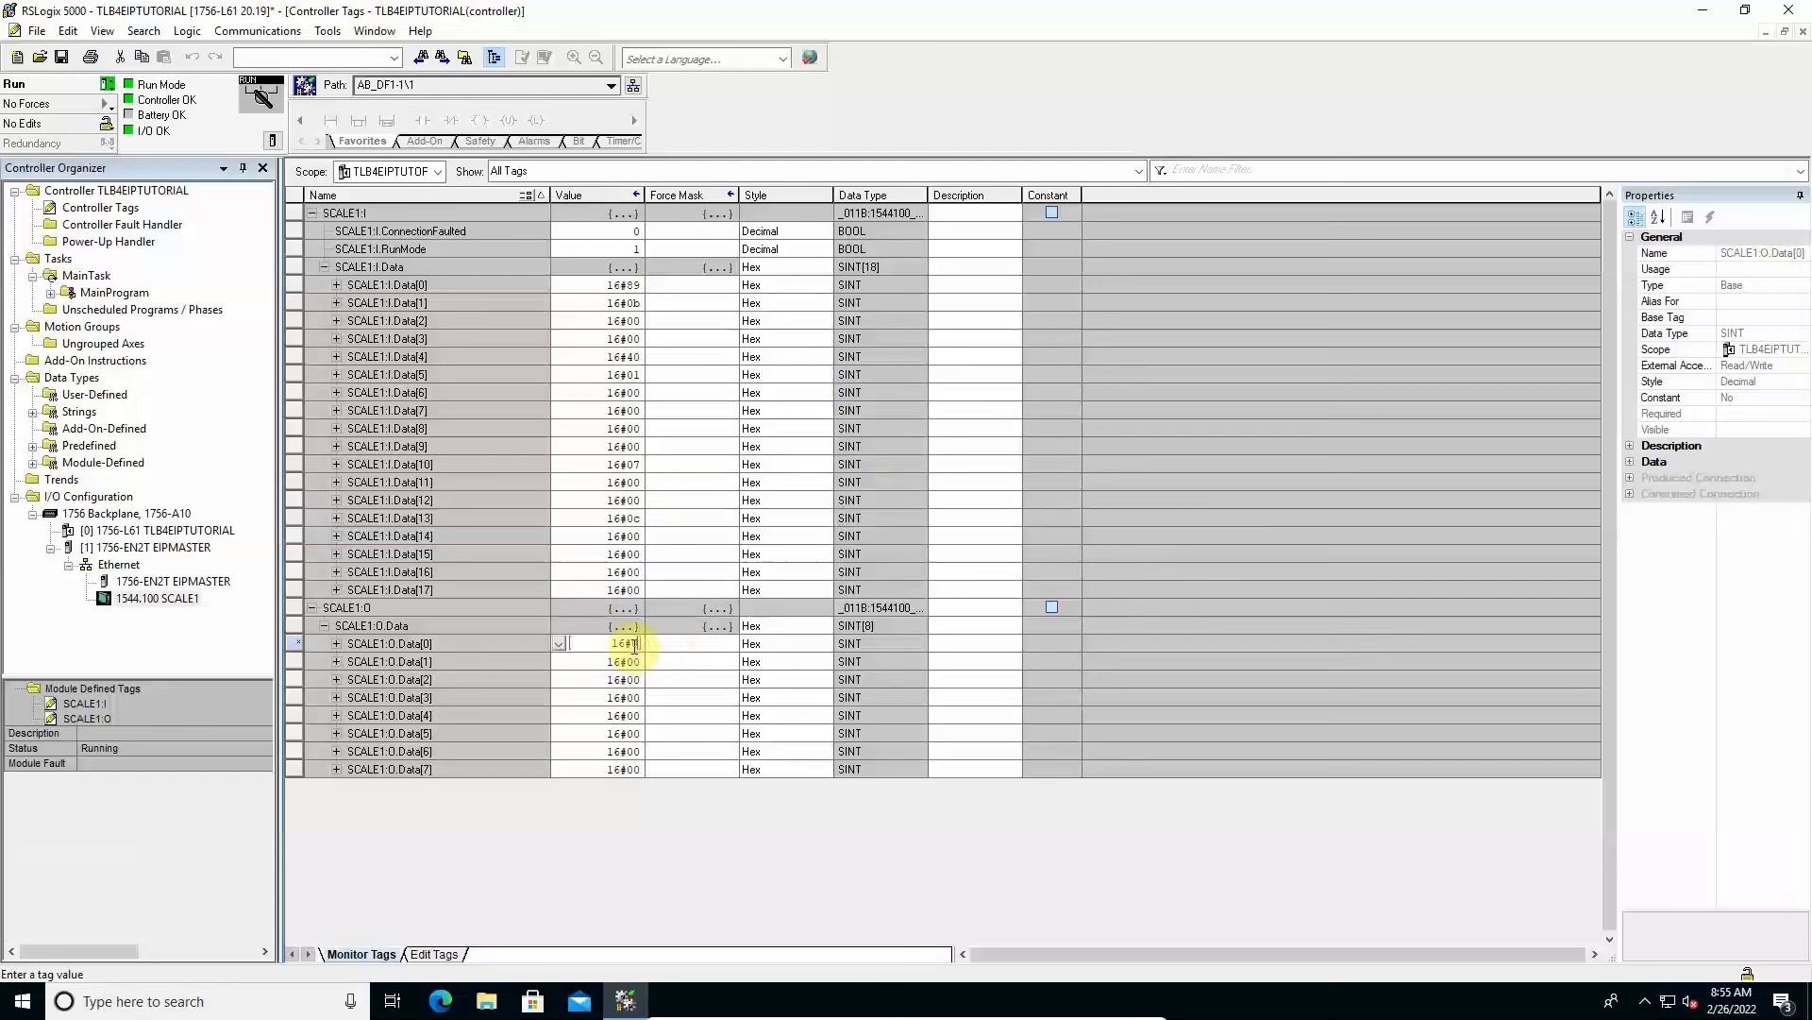
type("7")
key("Return")
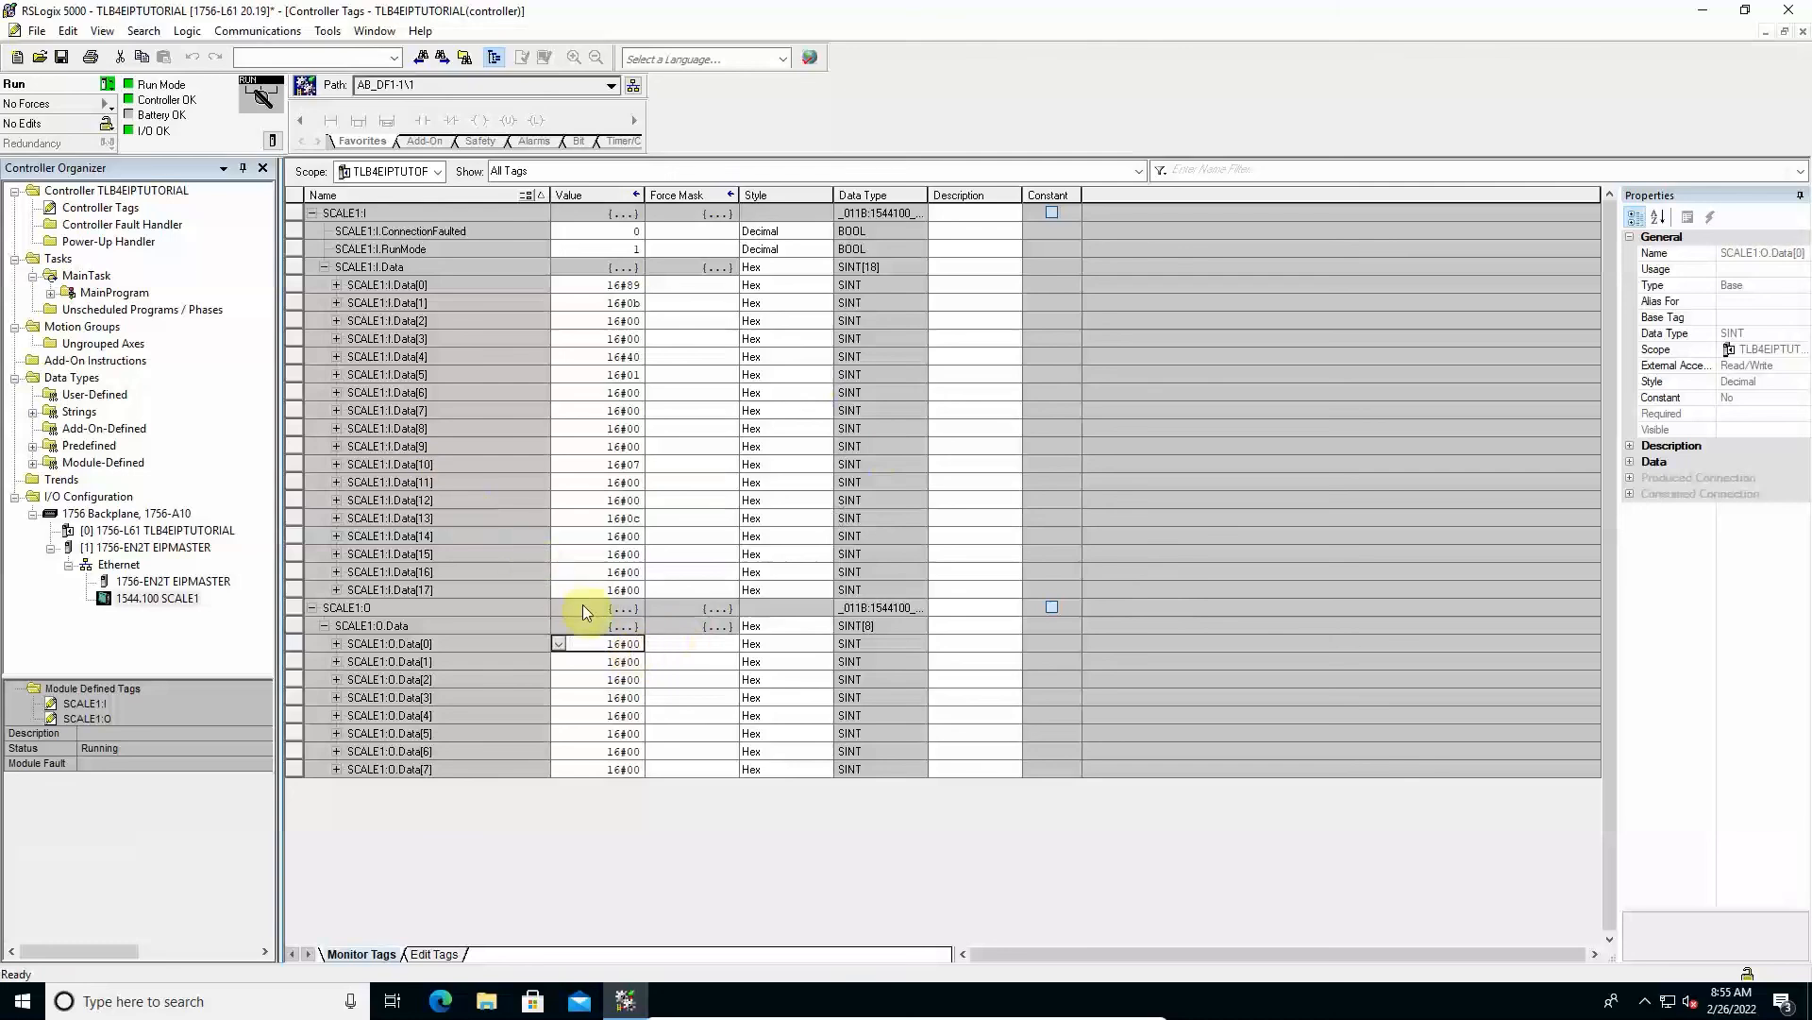
Send command 16#07 again through SCALE1:O.Data[0] and check the net weight bytes SCALE1:I.Data[4] to Data[7]
left_click(632, 648)
type("7")
key("Return")
left_click_drag(293, 356, 292, 397)
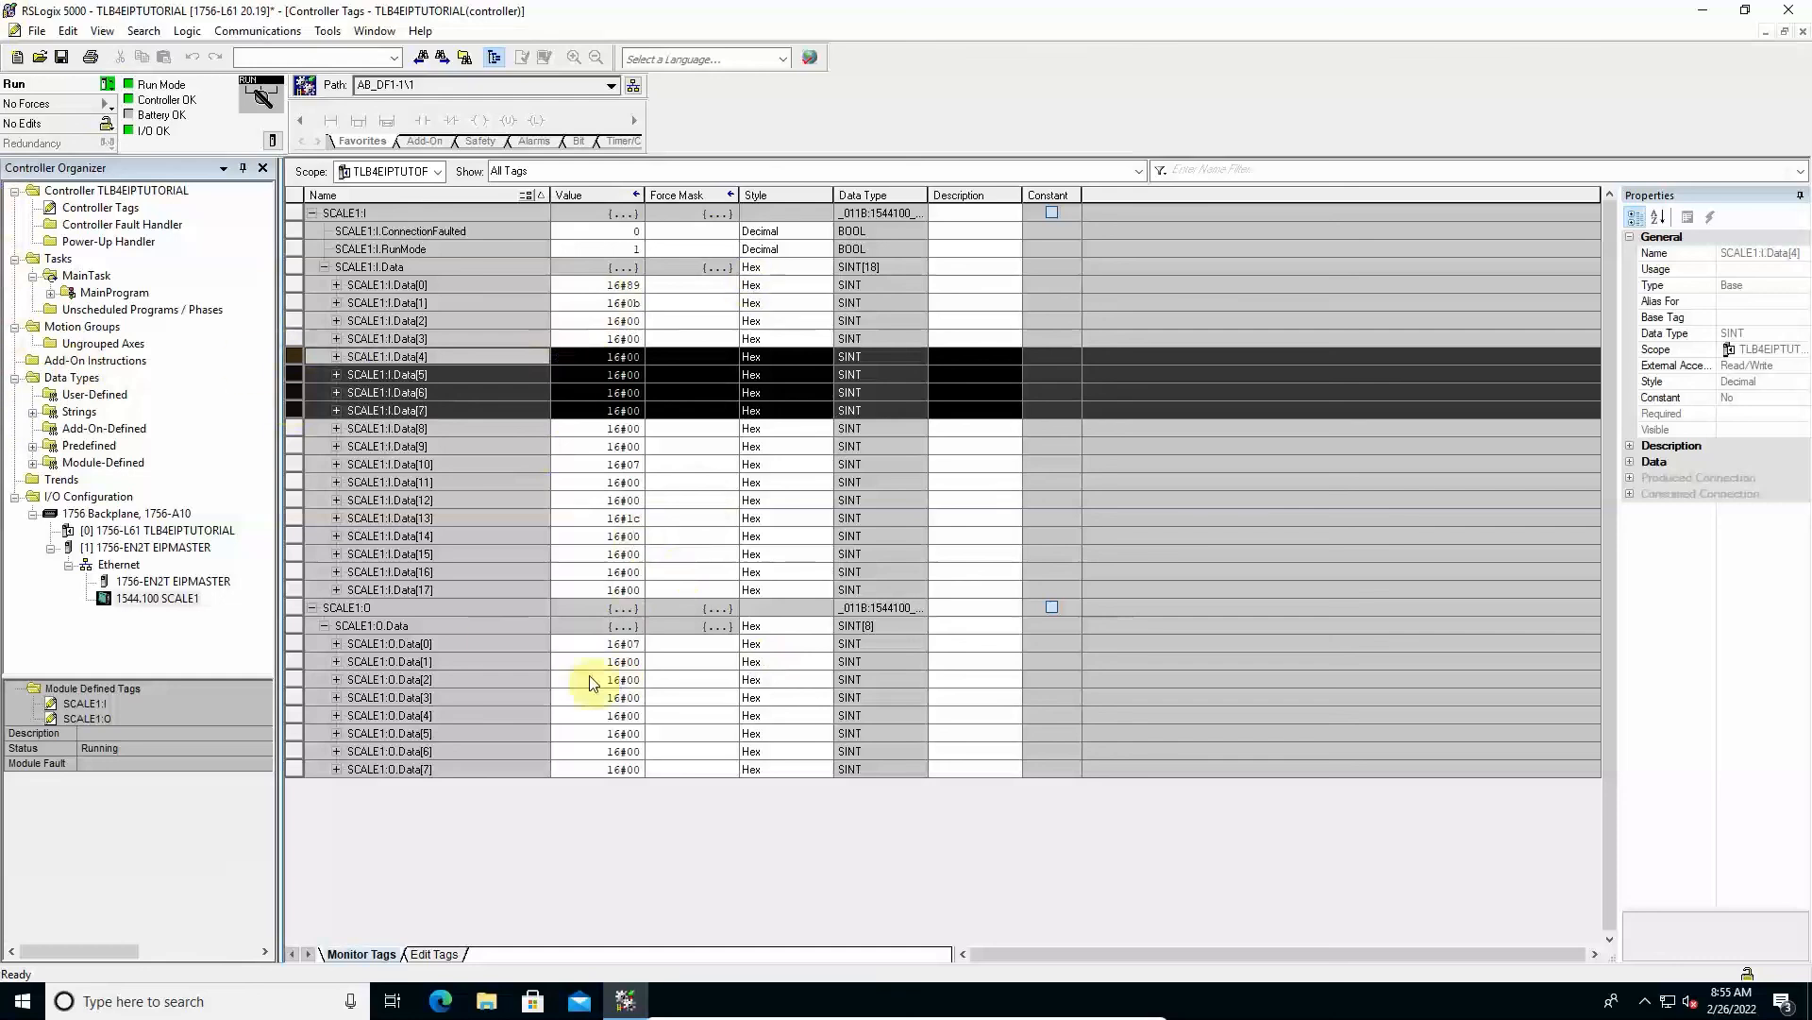
Set SCALE1:O.Data[0] to 16#09 and check weight bytes SCALE1:I.Data[0] to Data[7] and status byte Data[13]
left_click(630, 643)
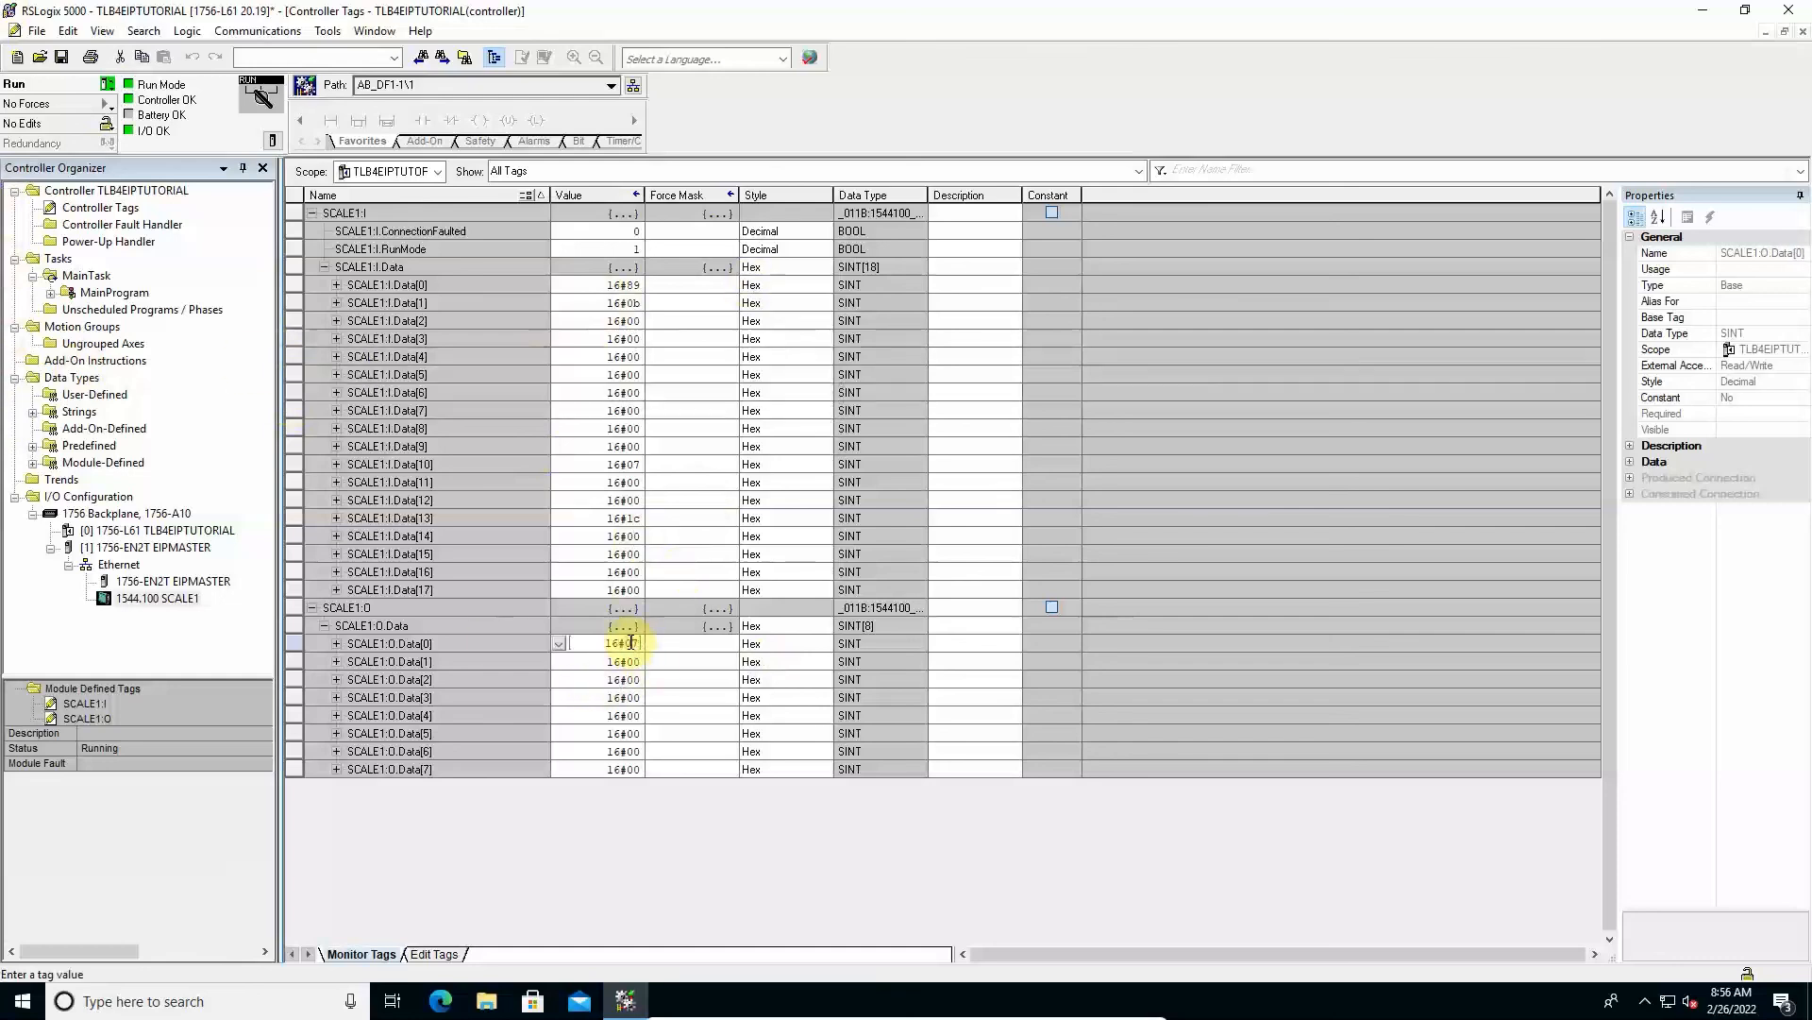
type("9")
key("Return")
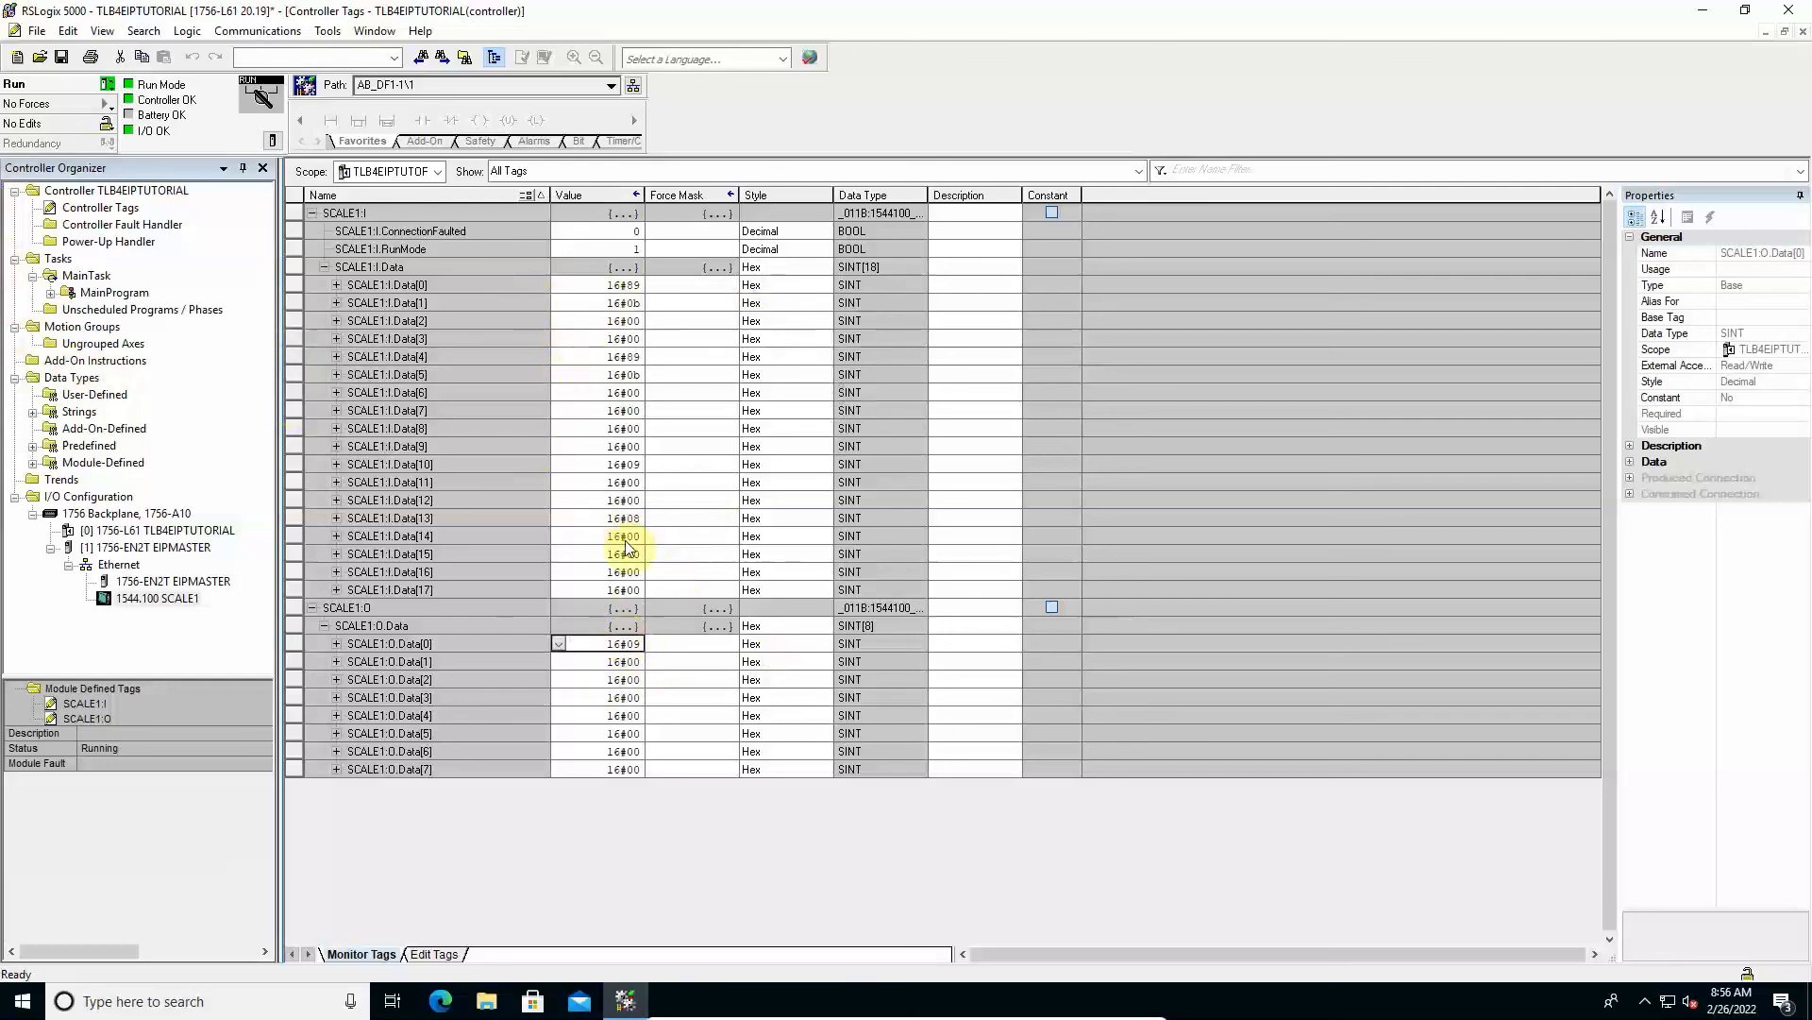
left_click_drag(294, 284, 296, 406)
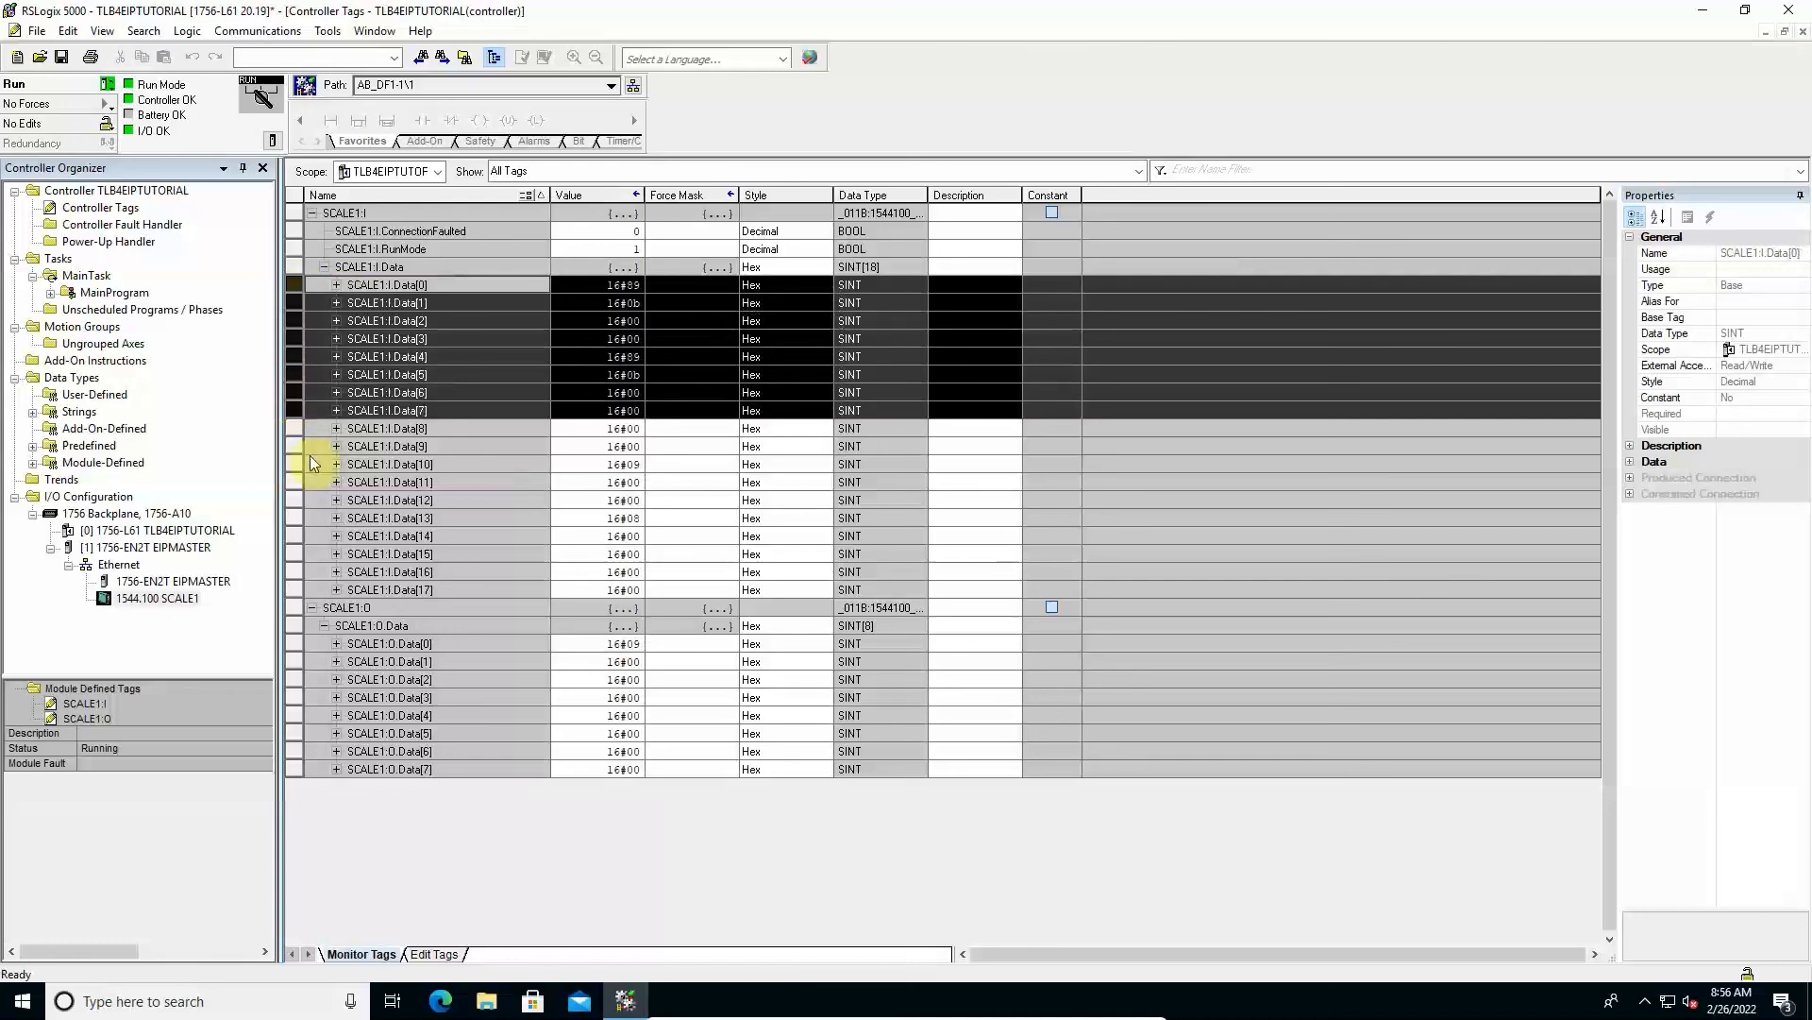
left_click(290, 517)
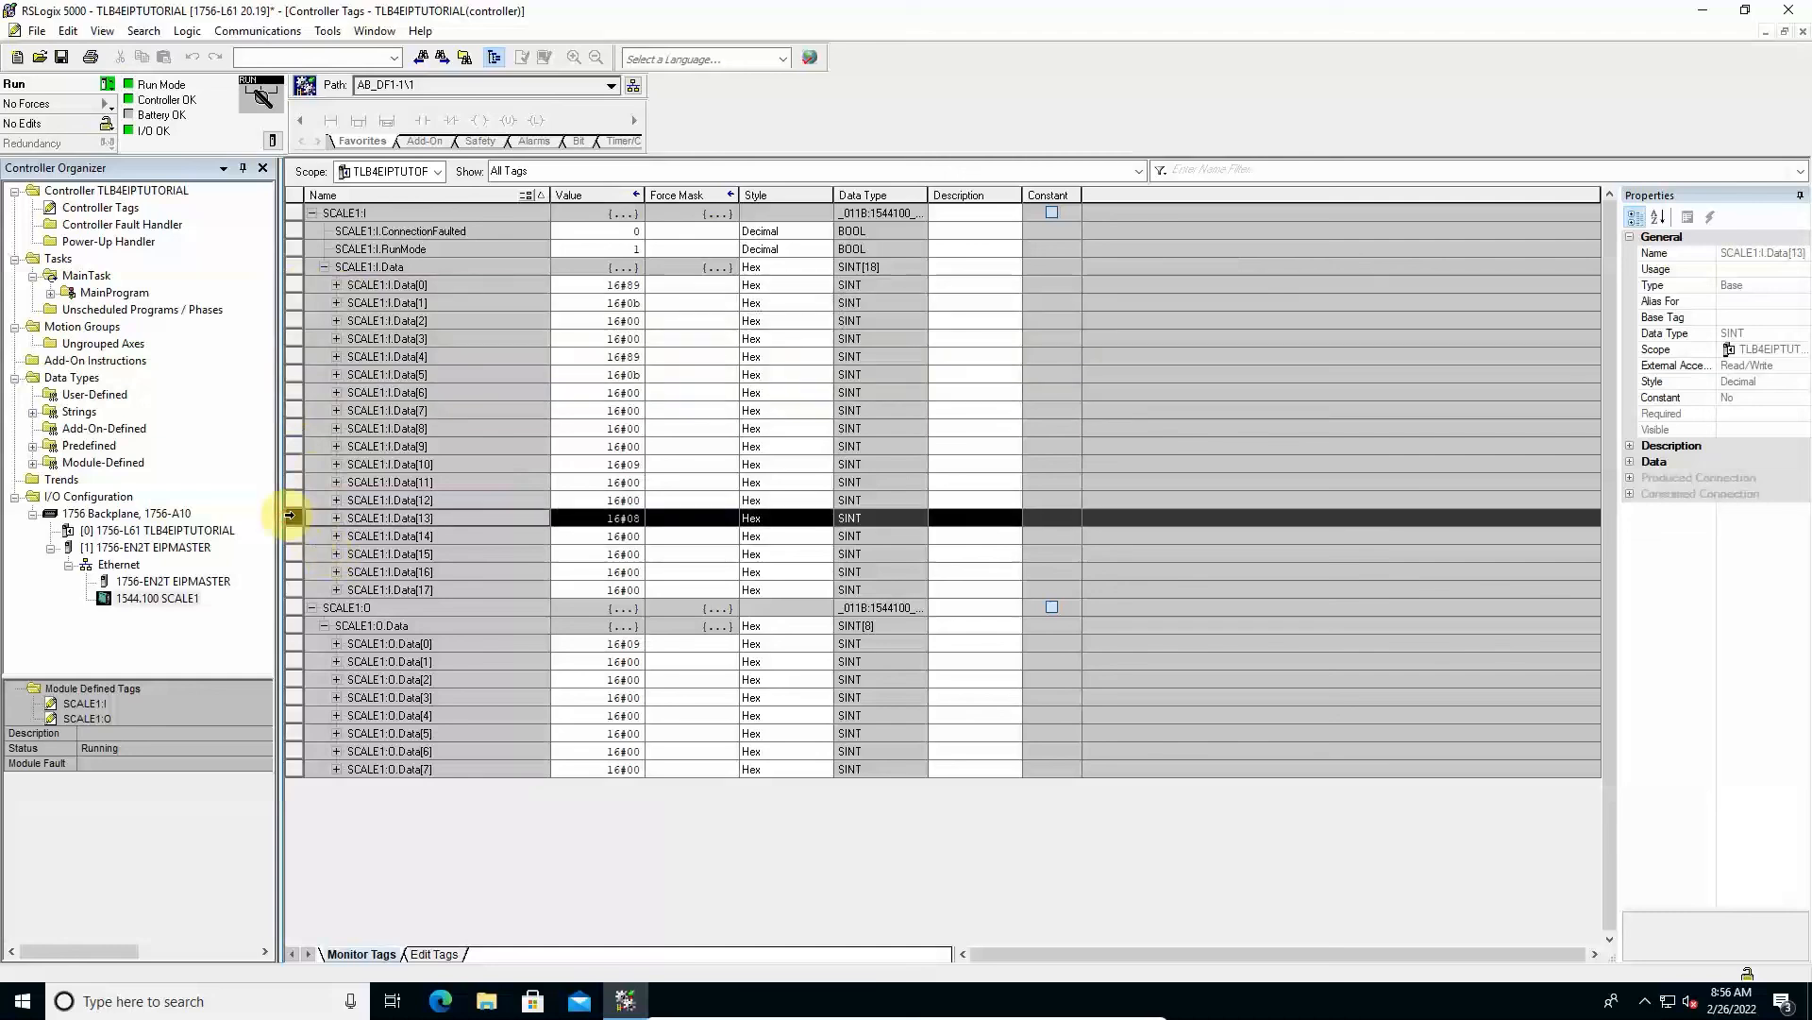